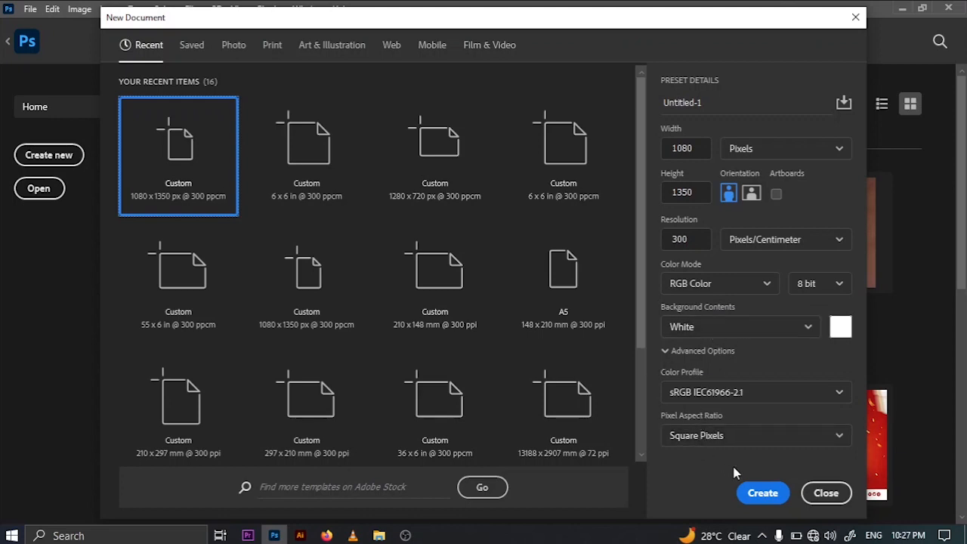
Step: Create a 1080 x 1350 px portrait document at 300 pixels/cm in RGB Color with a white background, fitted to the window
click(748, 493)
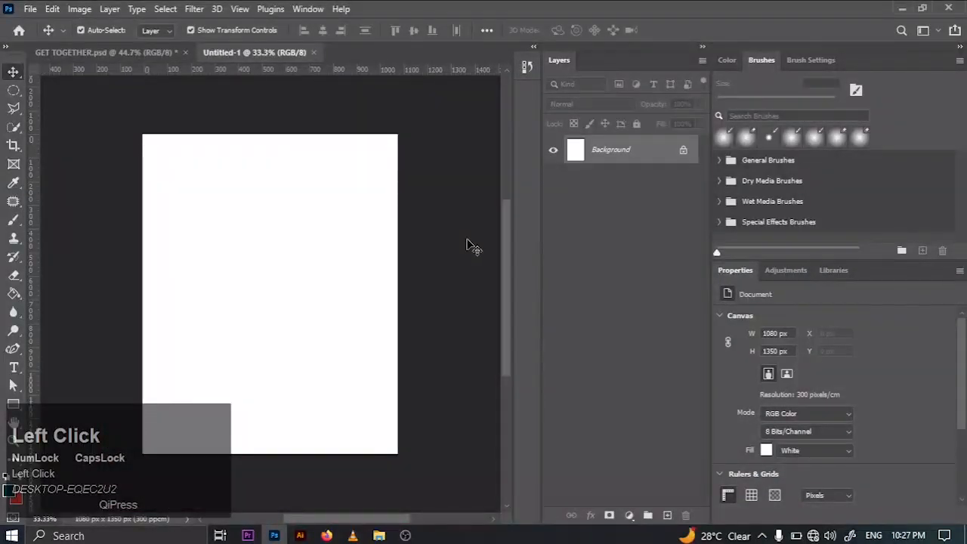
key(ctrl)
key(ctrl+0)
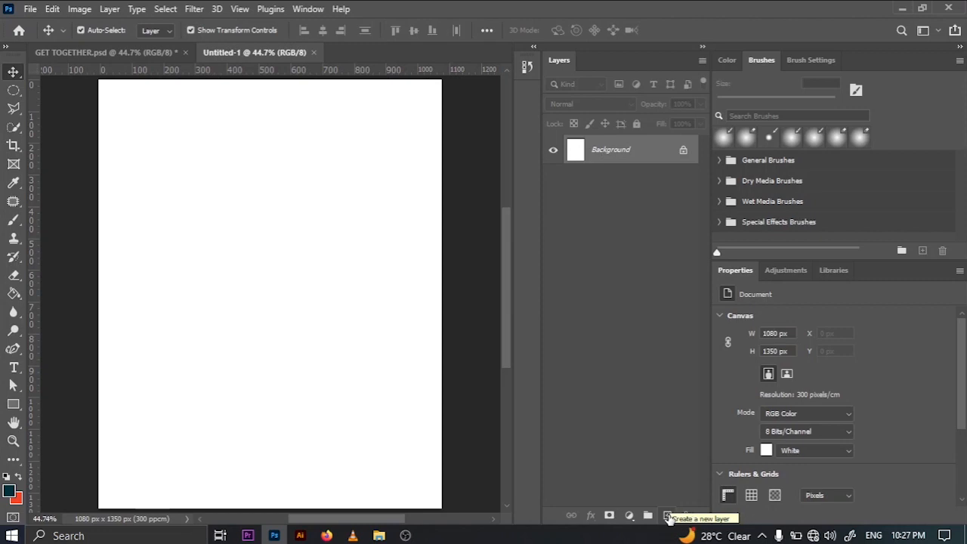
Step: Add a Gradient fill layer and set the gradient's starting color stop to #A54B50
click(630, 515)
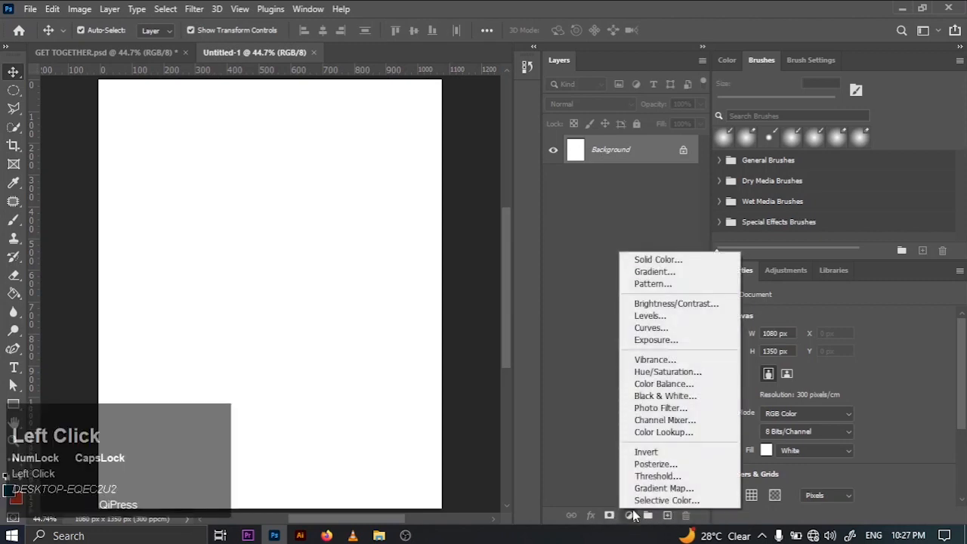
click(675, 274)
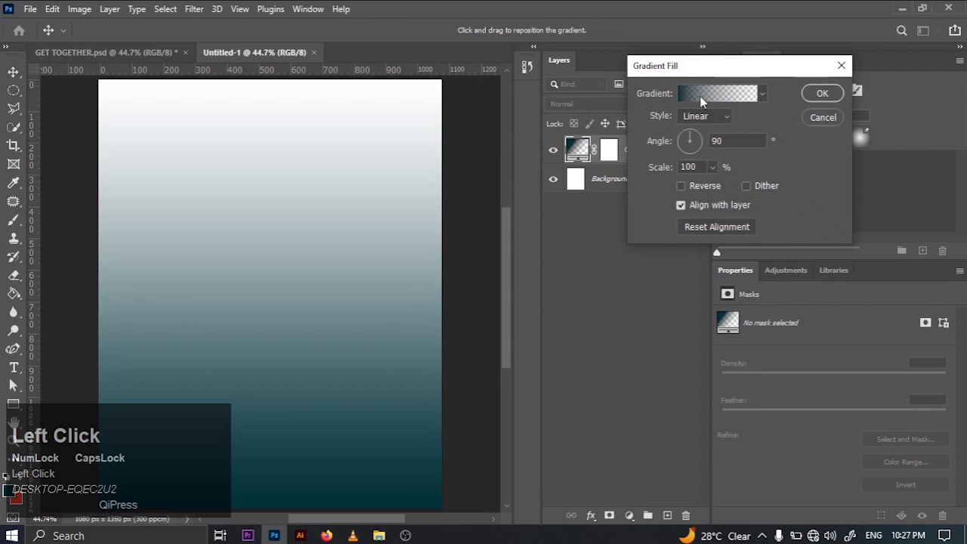
click(696, 94)
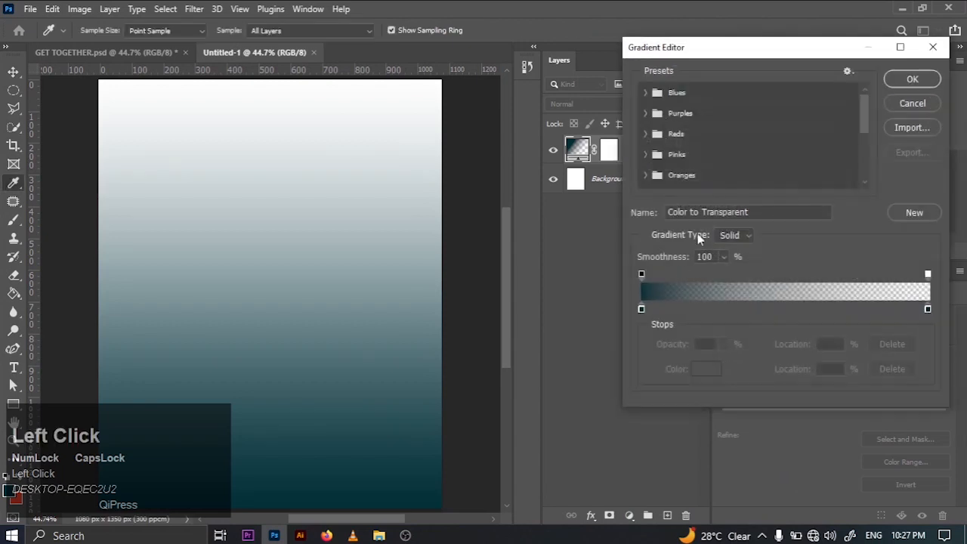
click(642, 308)
click(697, 367)
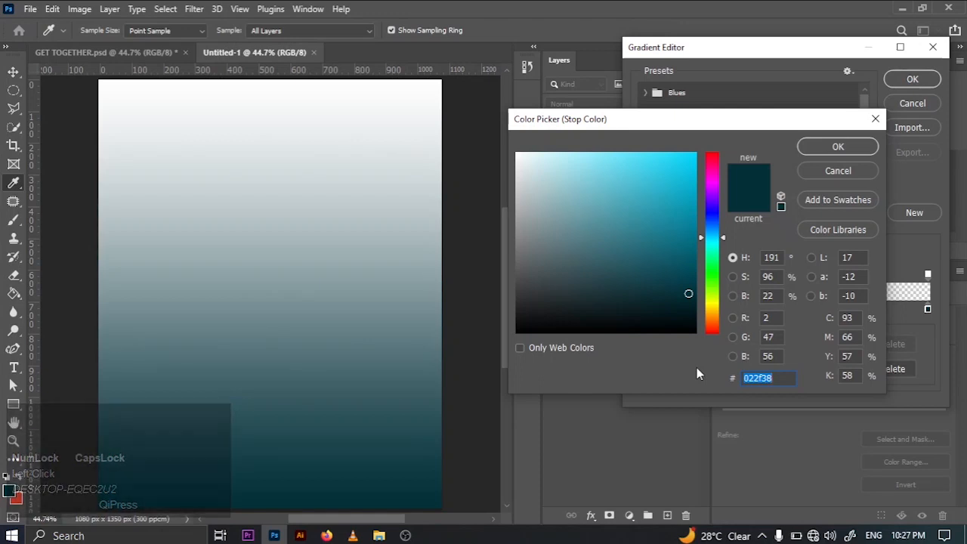
text(A54)
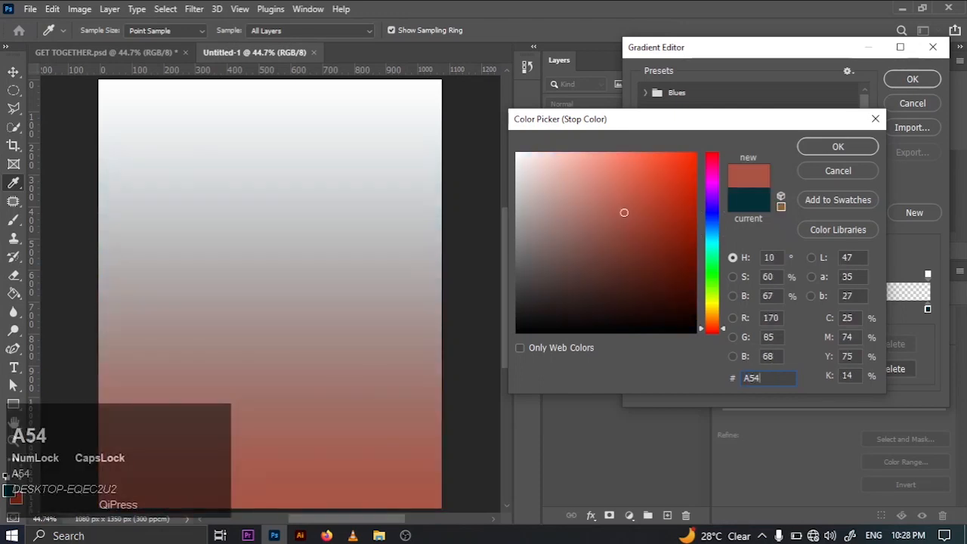
text(B50)
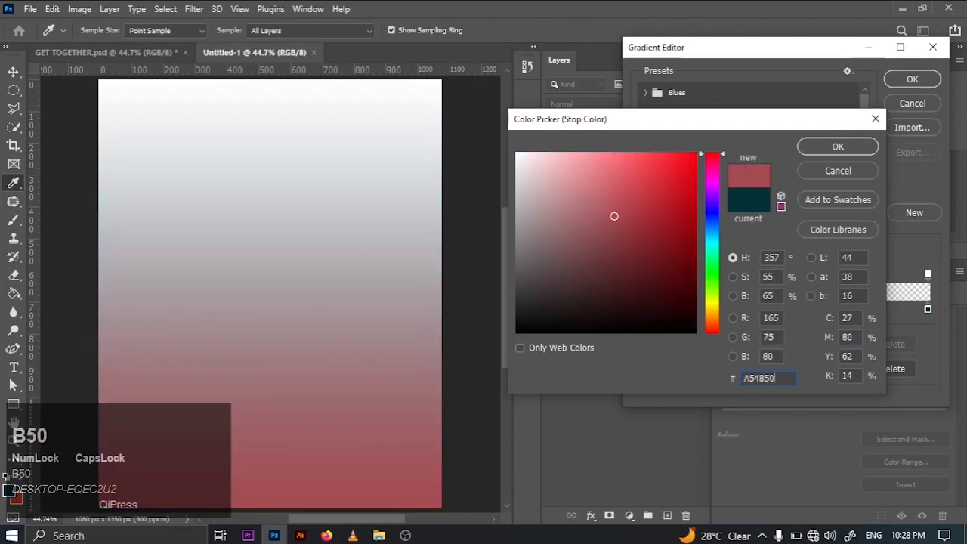
click(837, 146)
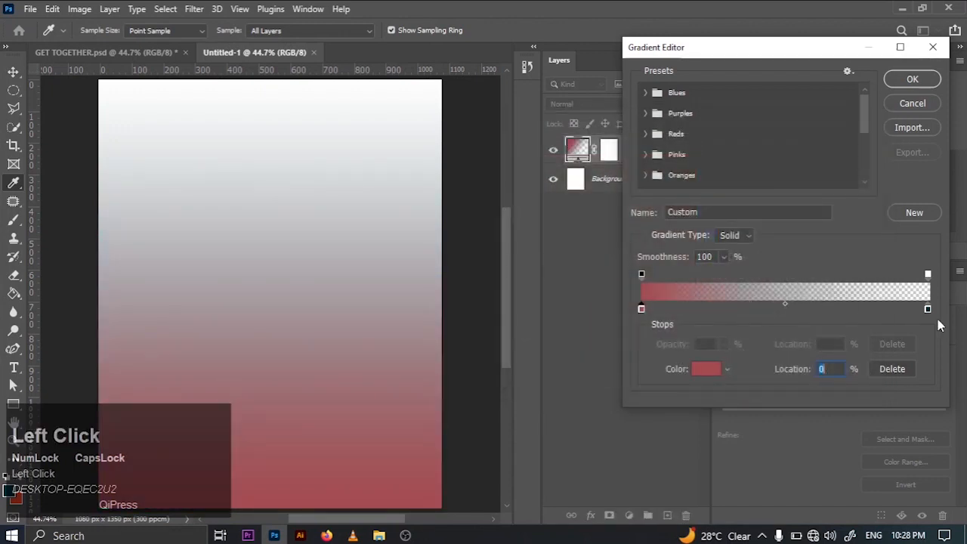
Step: Set the gradient's end color stop to #FB8D93
click(927, 310)
click(710, 370)
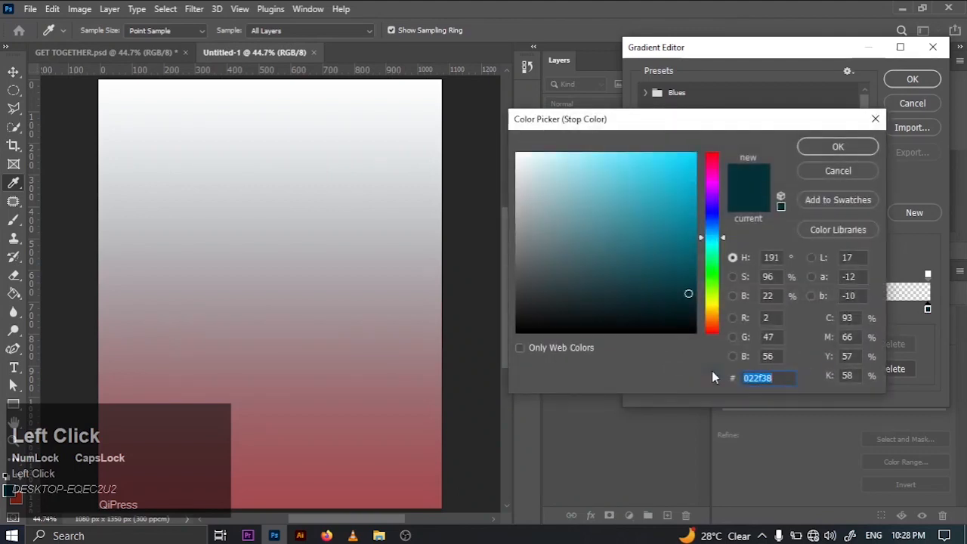
text(FB)
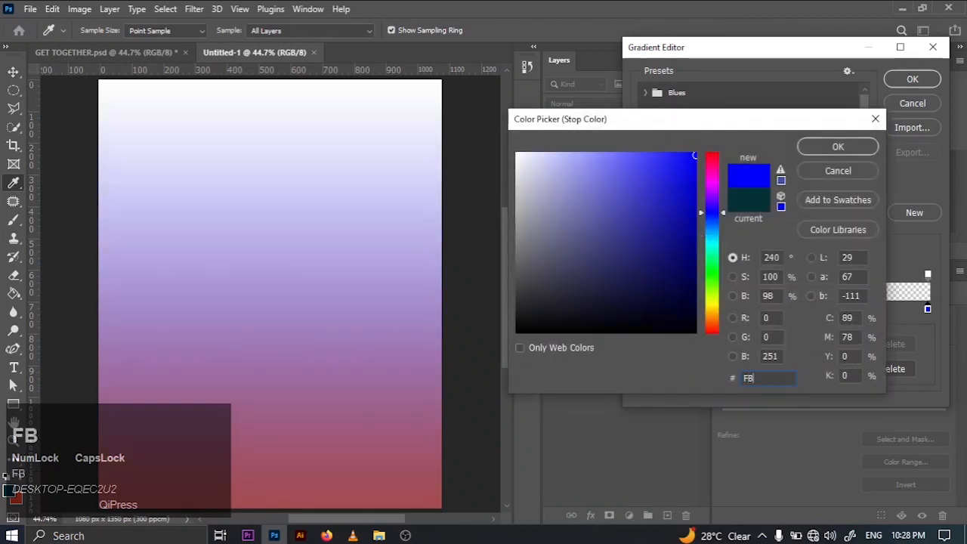
text(8D)
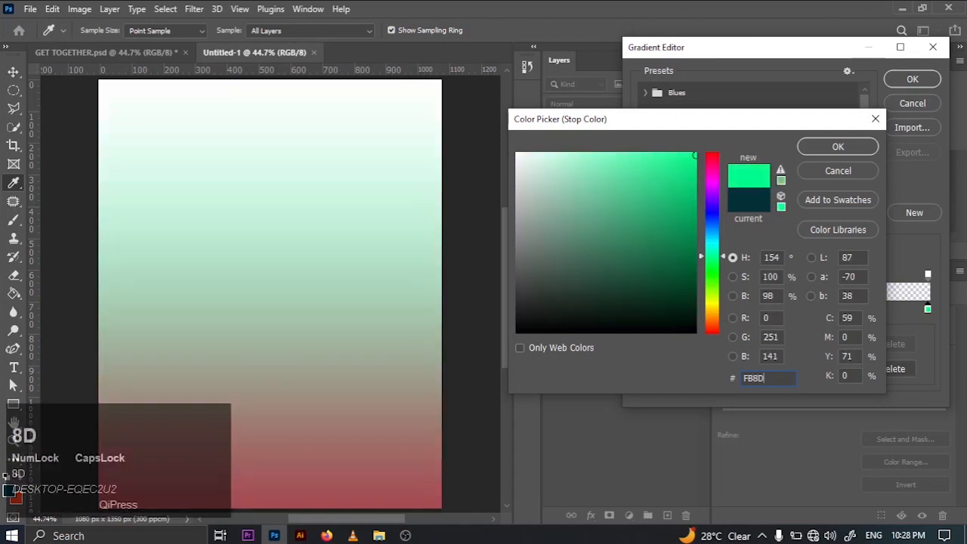
text(93)
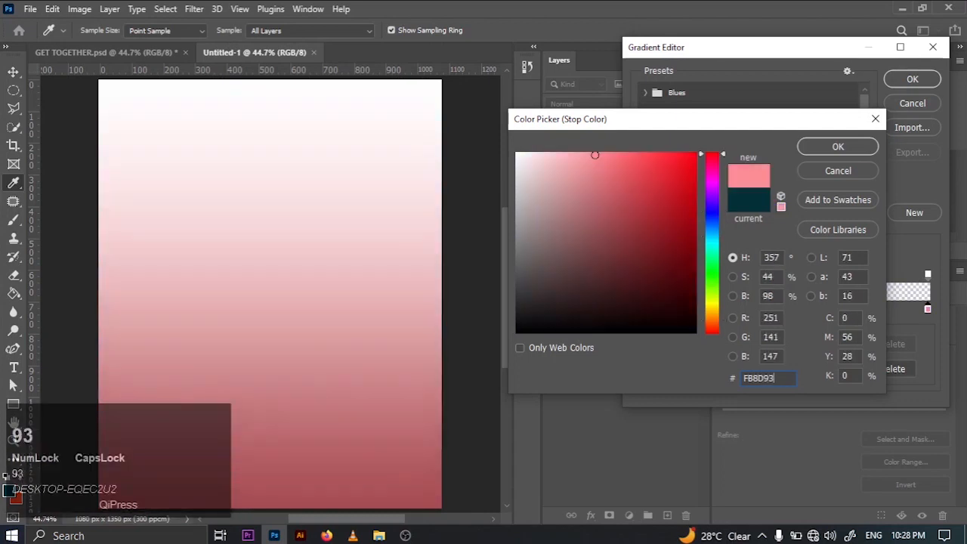
click(838, 146)
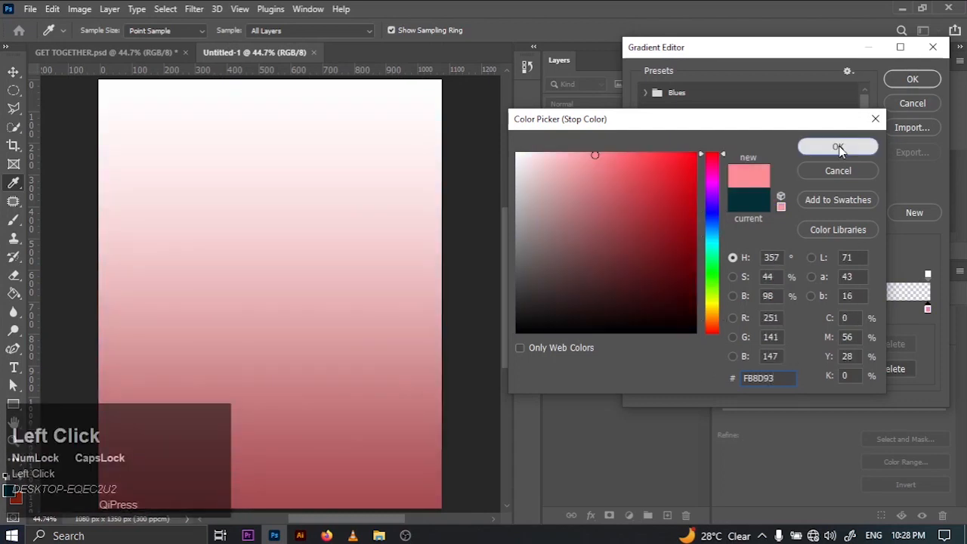
Step: Raise the gradient's end opacity stop to 100%, keeping only the two original color stops
click(928, 275)
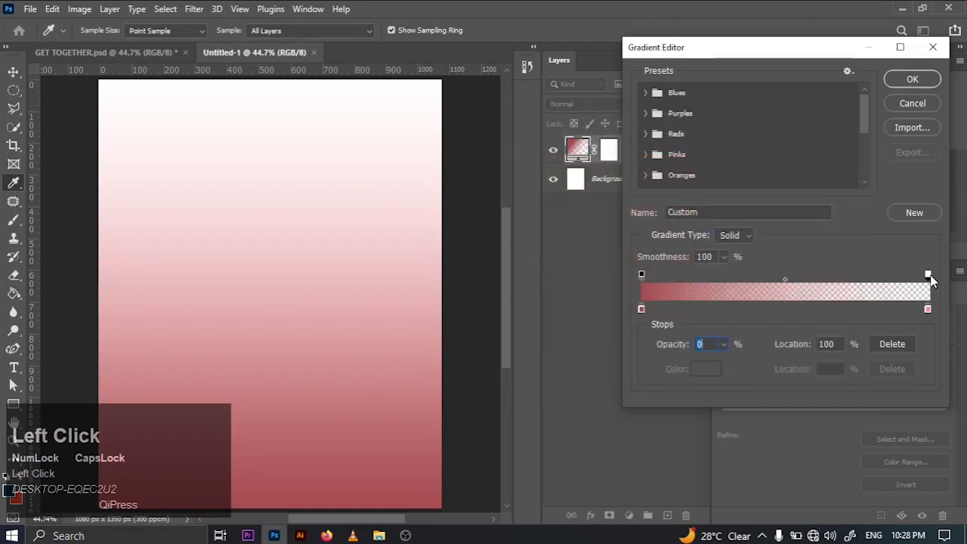
drag(723, 348, 847, 321)
click(847, 310)
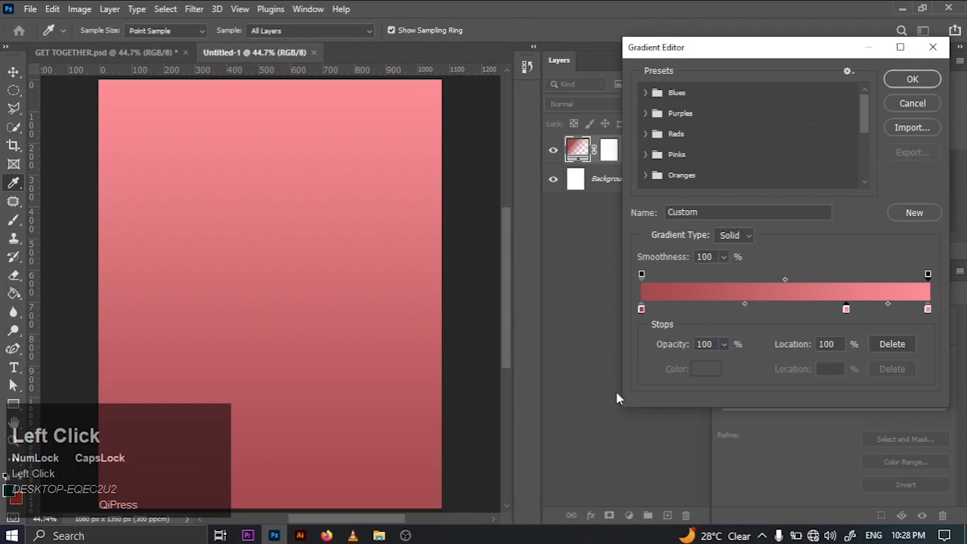
key(ctrl+z)
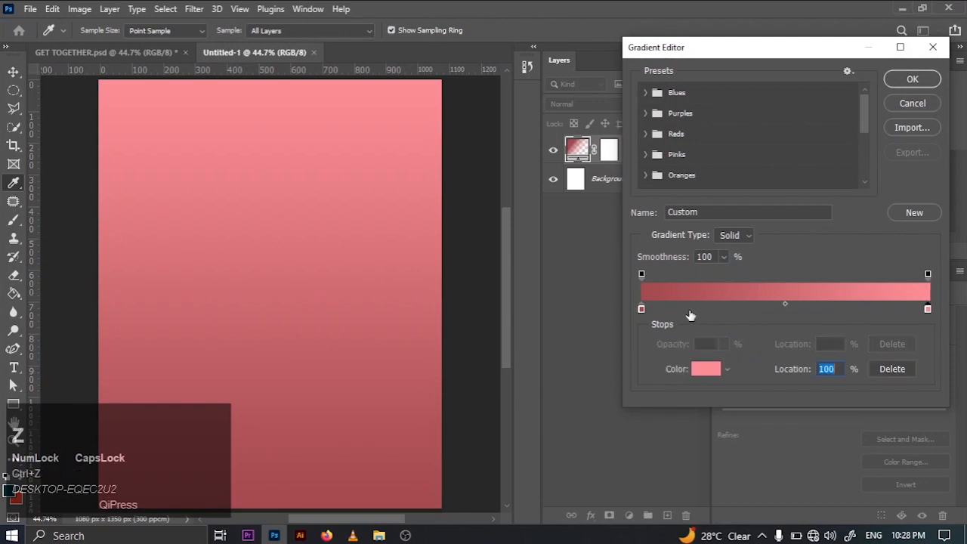
Step: Move the dark red color stop to the 64% location and apply the linear gradient fill
click(641, 310)
drag(641, 309, 824, 309)
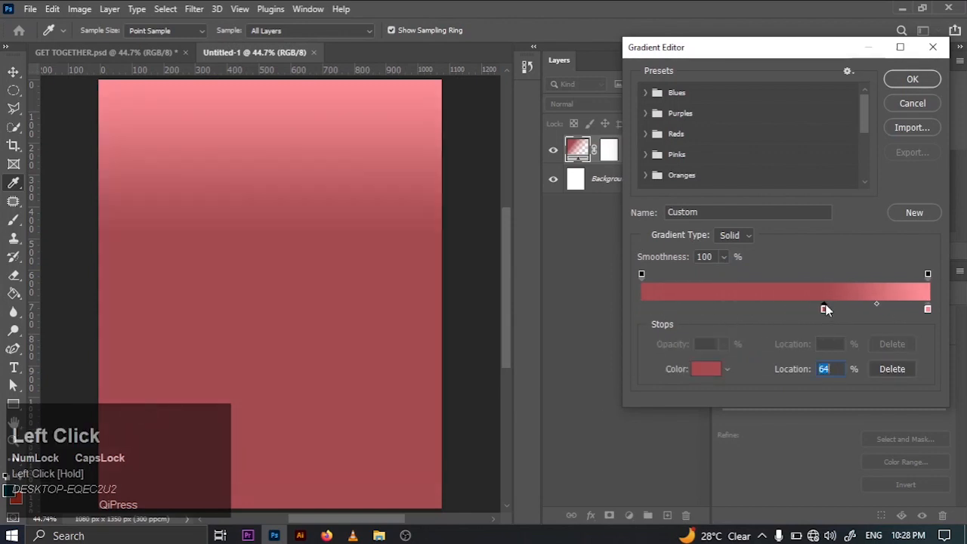
click(912, 79)
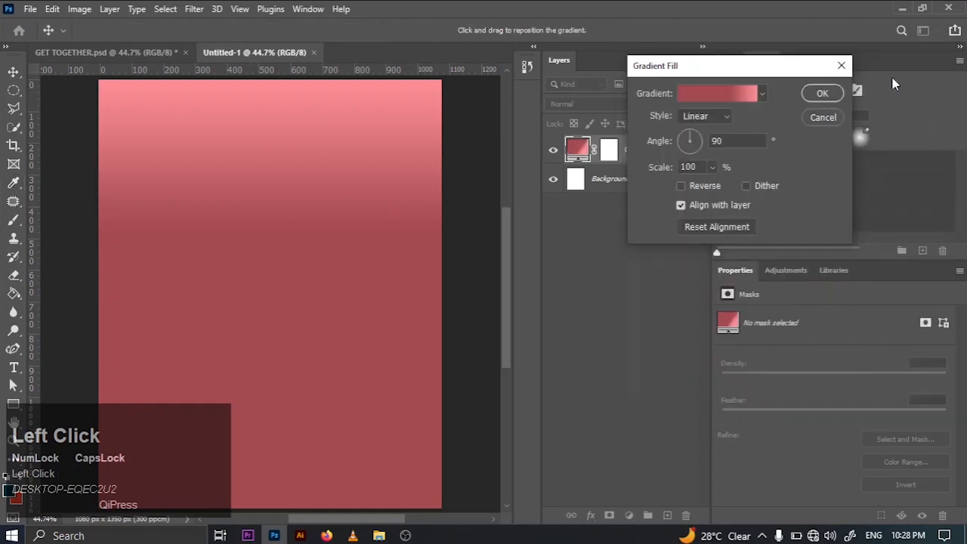
click(820, 93)
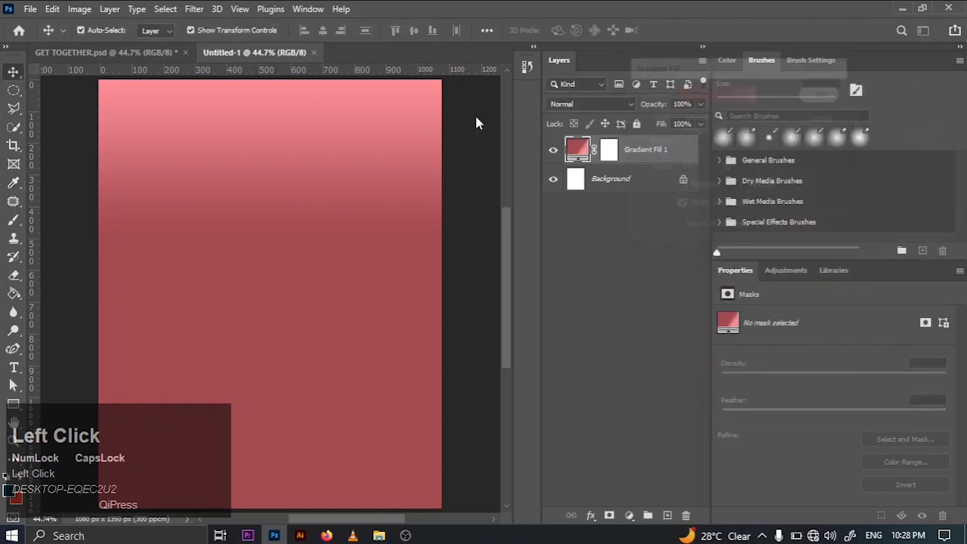
Step: Convert the gradient fill layer to a smart object
right_click(646, 154)
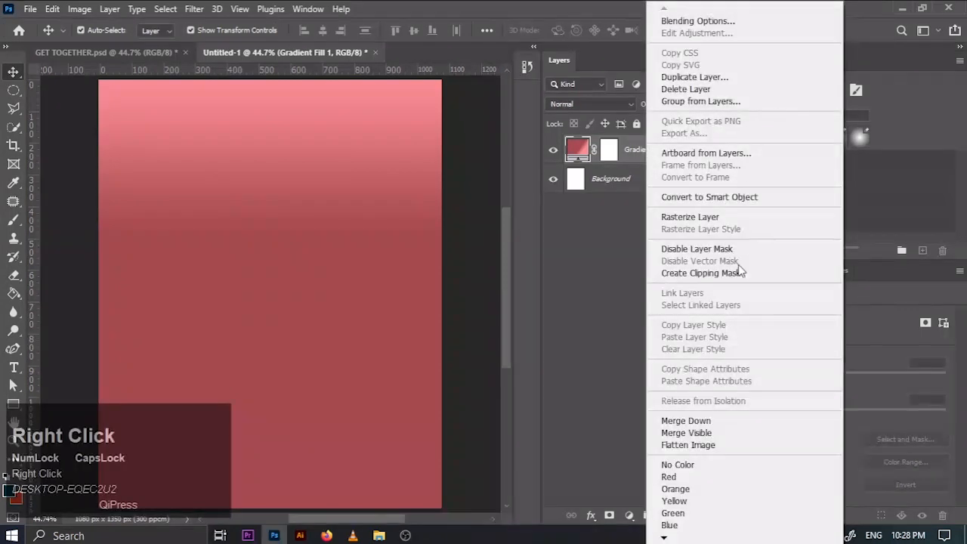
click(729, 196)
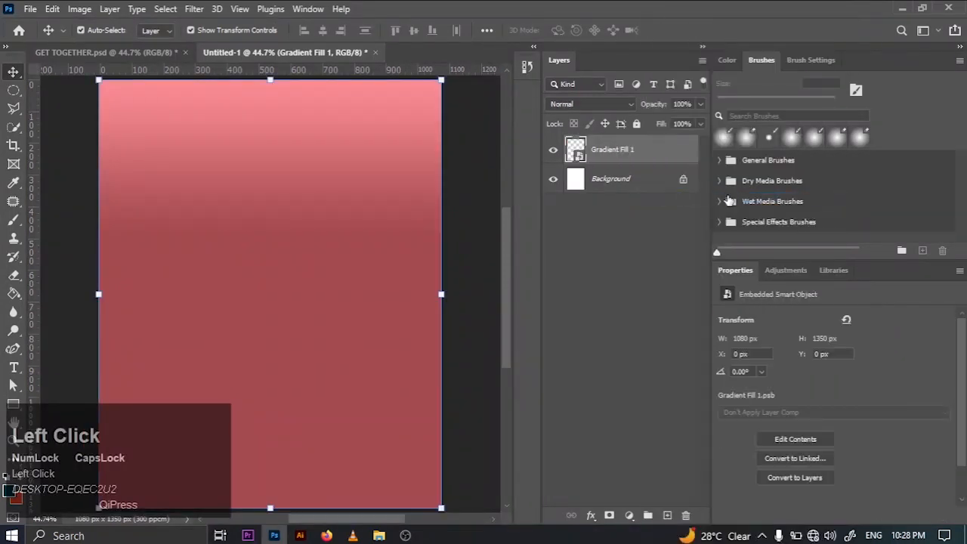
right_click(670, 160)
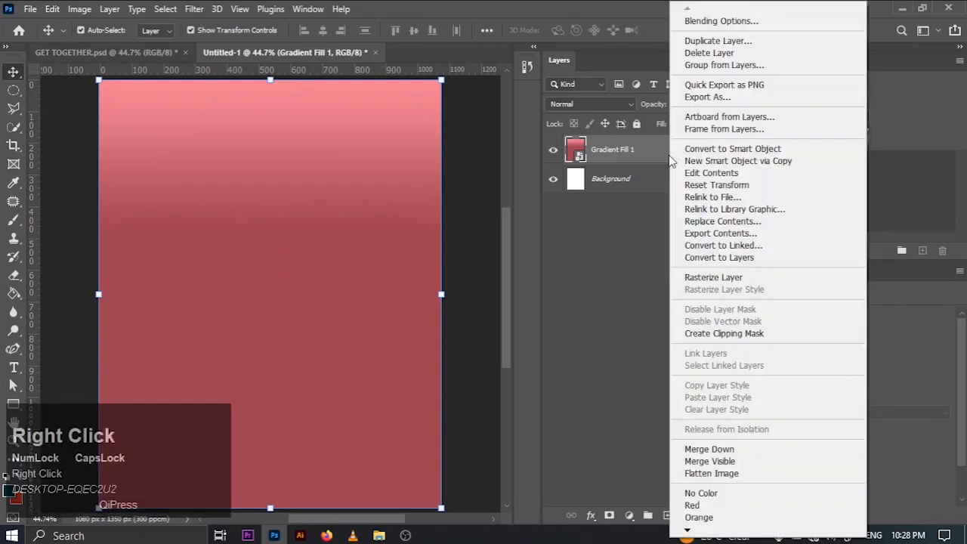
click(202, 7)
Step: Apply the Add Noise filter to the gradient layer with an amount of 5% and Uniform distribution
click(198, 8)
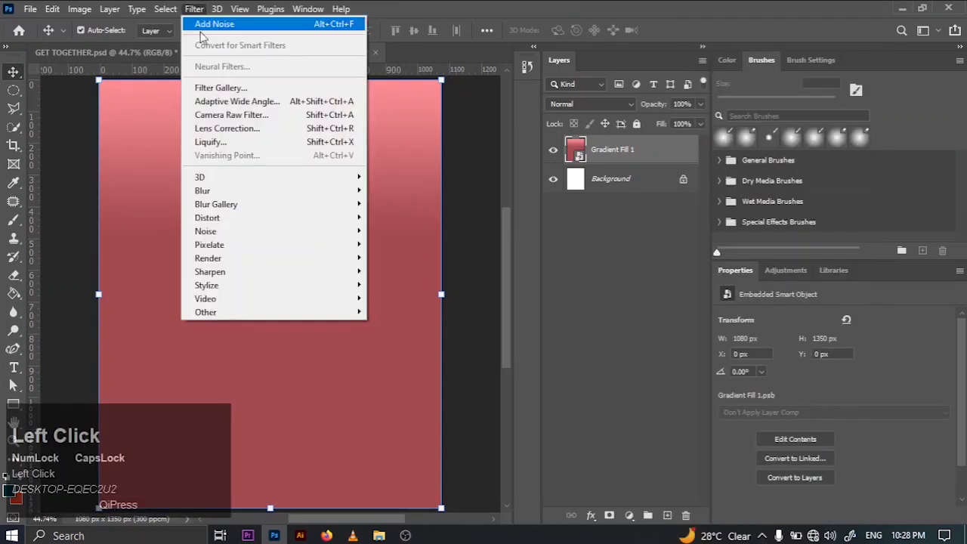
click(209, 24)
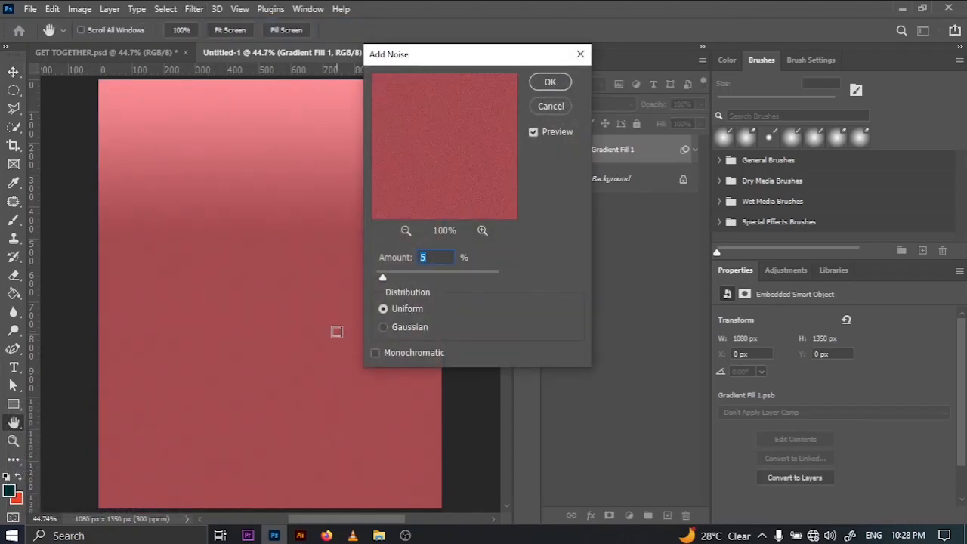
click(386, 314)
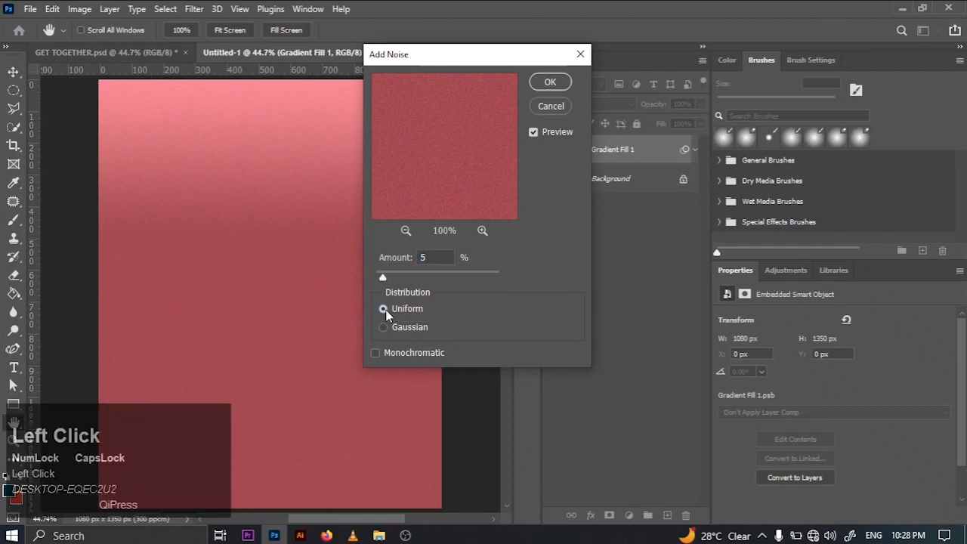
click(550, 83)
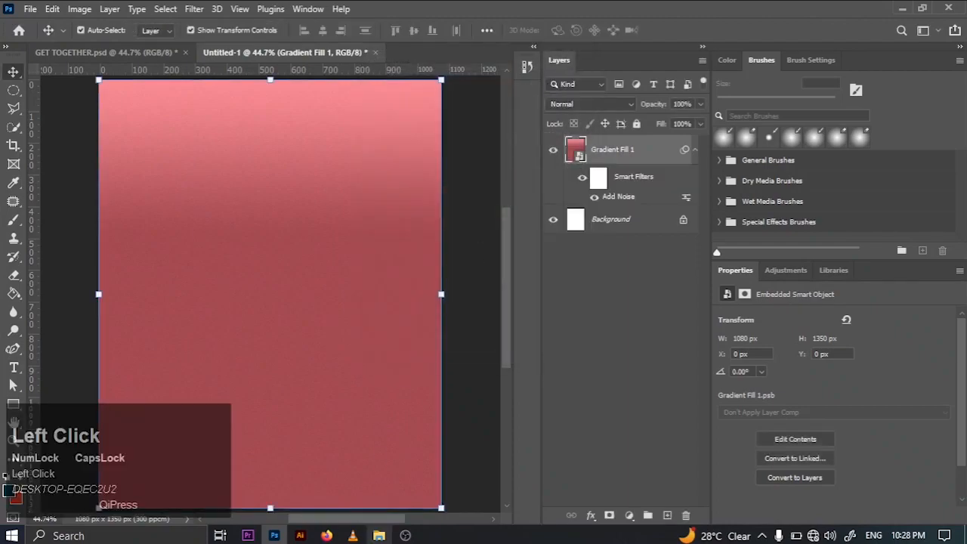
Step: Place the red-roses-two-glasses-bottle-champagne-candle-table image from the Pictures > PROJECTS > GET TOGETHER folder into the Untitled-1 document in Photoshop
click(378, 536)
click(69, 209)
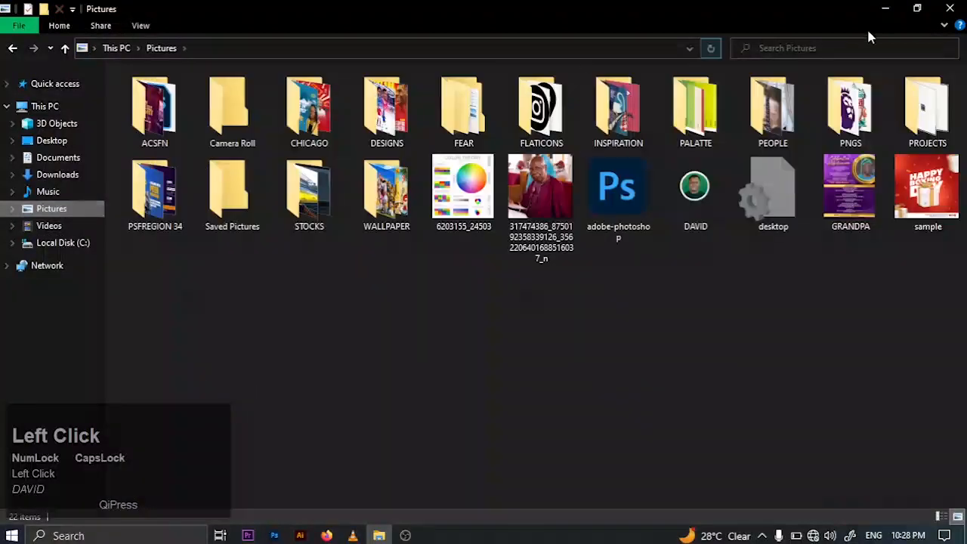
double_click(947, 111)
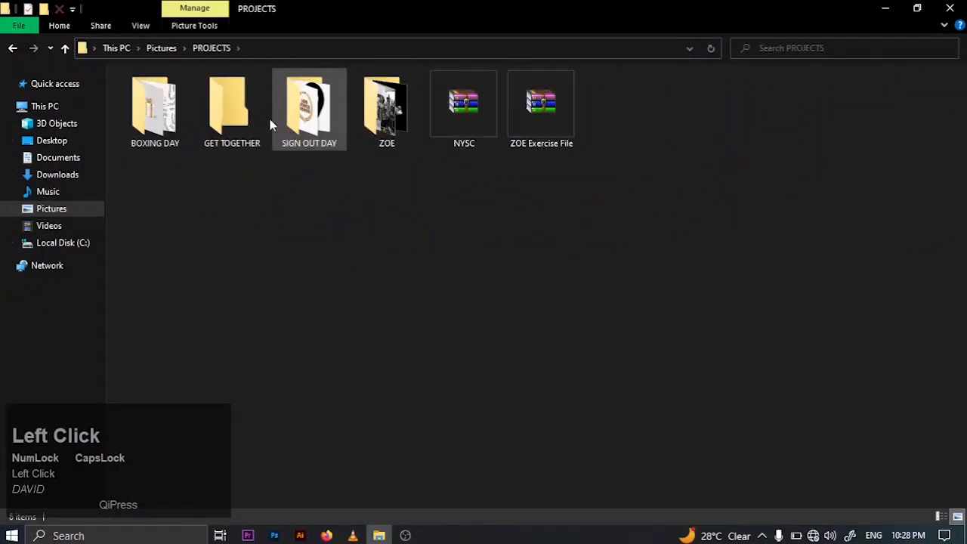
double_click(229, 117)
drag(309, 124, 188, 126)
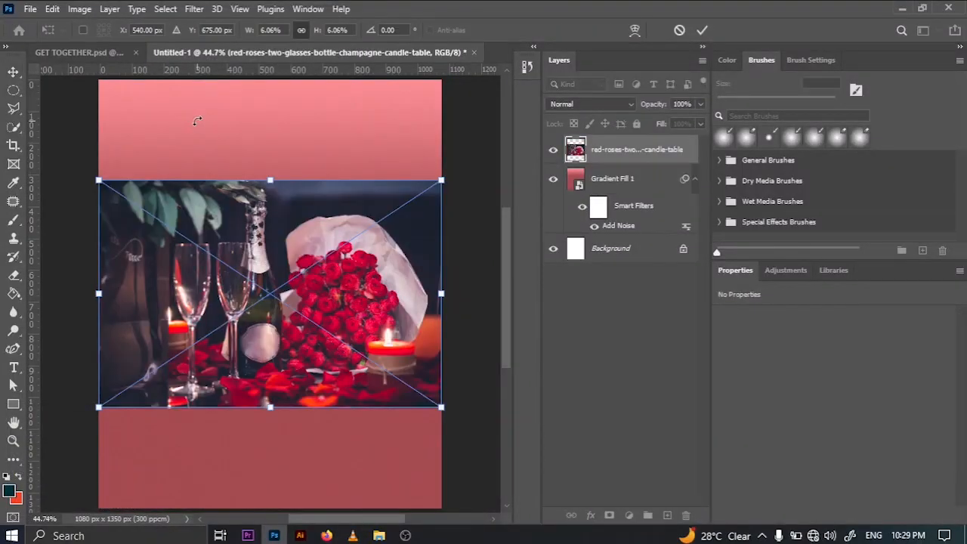
Step: Enlarge the placed roses photo to about 12.75%, covering the whole canvas, and position it at about X -768 px, Y -34 px
drag(98, 180, 286, 253)
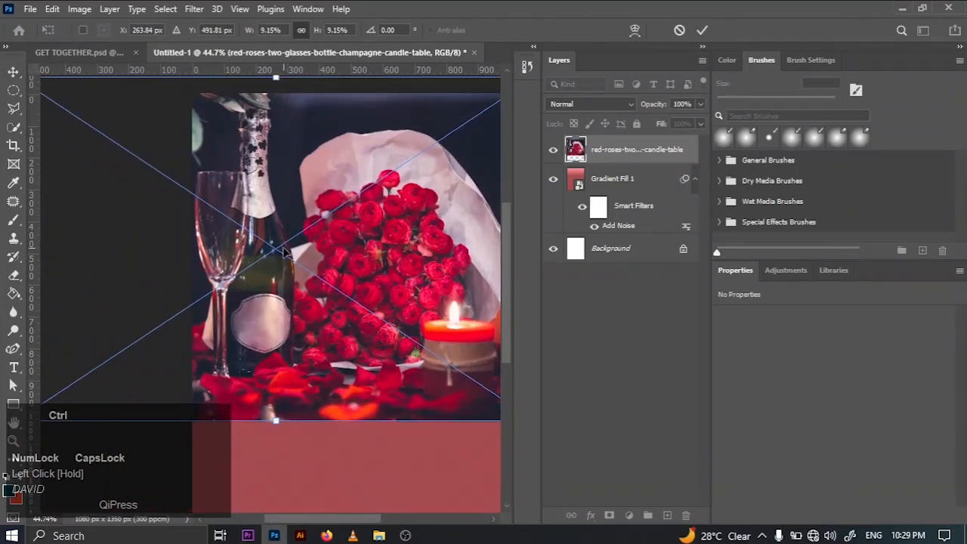
key(ctrl+minus)
key(ctrl+minus)
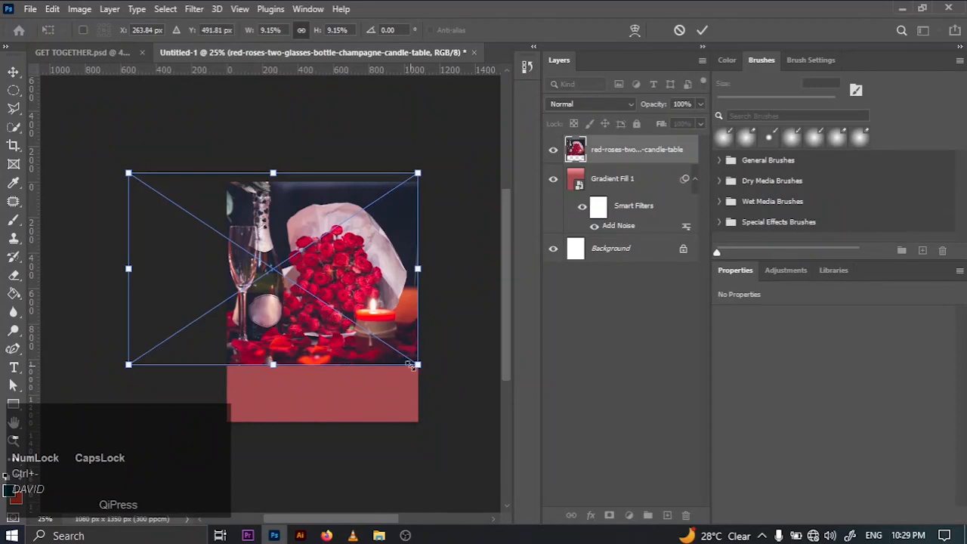
drag(432, 370, 461, 396)
key(ctrl+z)
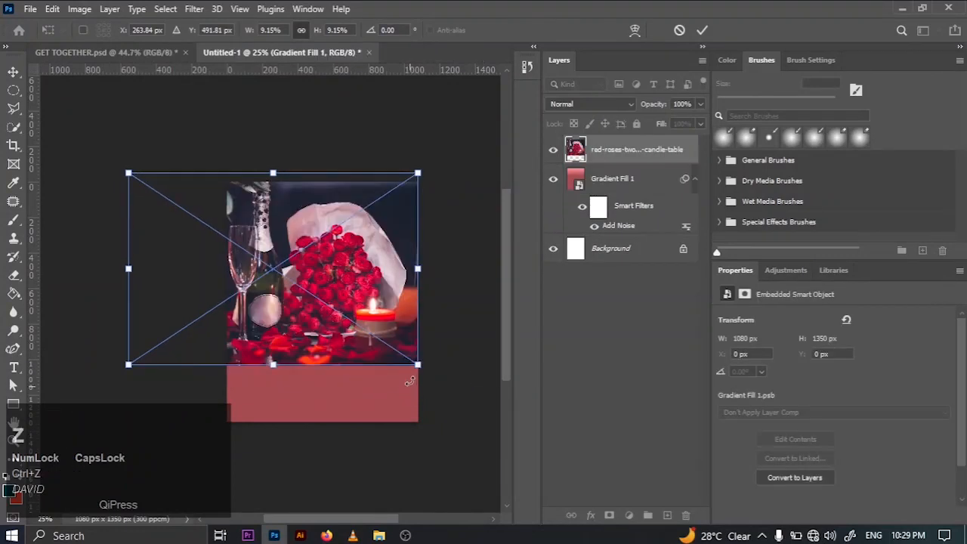
drag(419, 366, 507, 440)
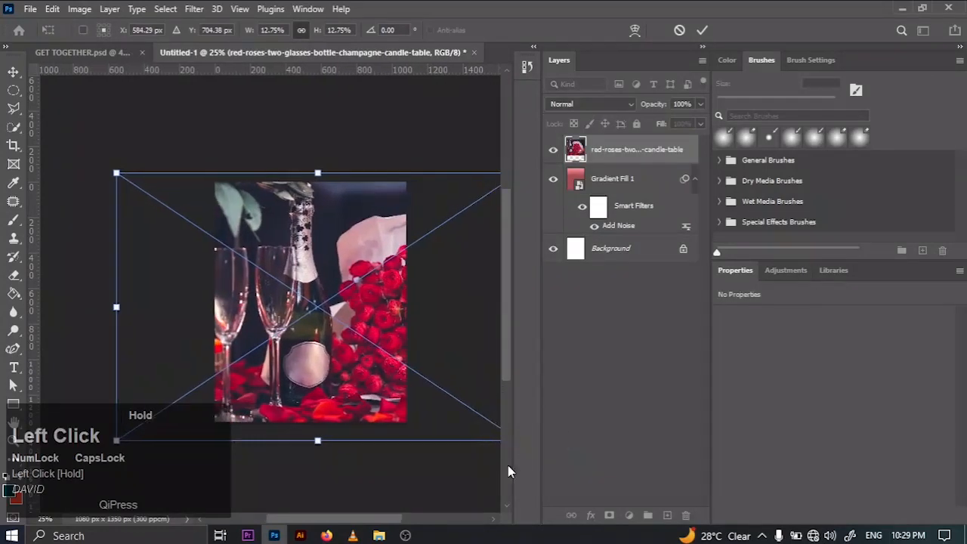
drag(374, 398, 334, 399)
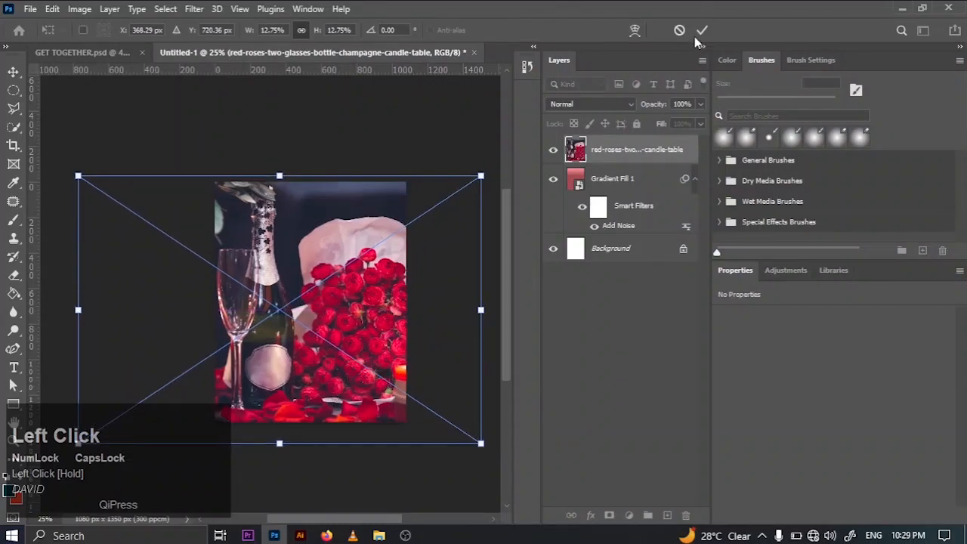
click(696, 34)
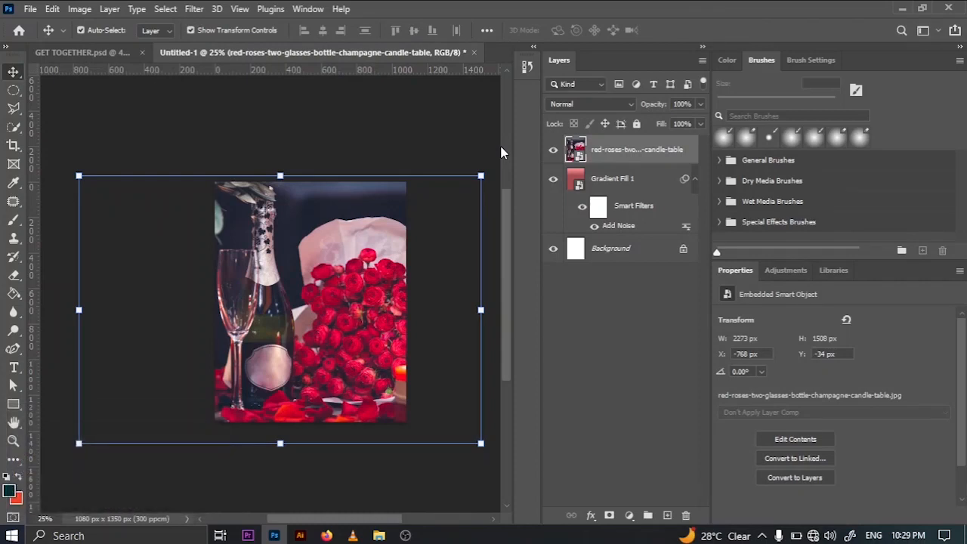
click(465, 147)
key(ctrl+0)
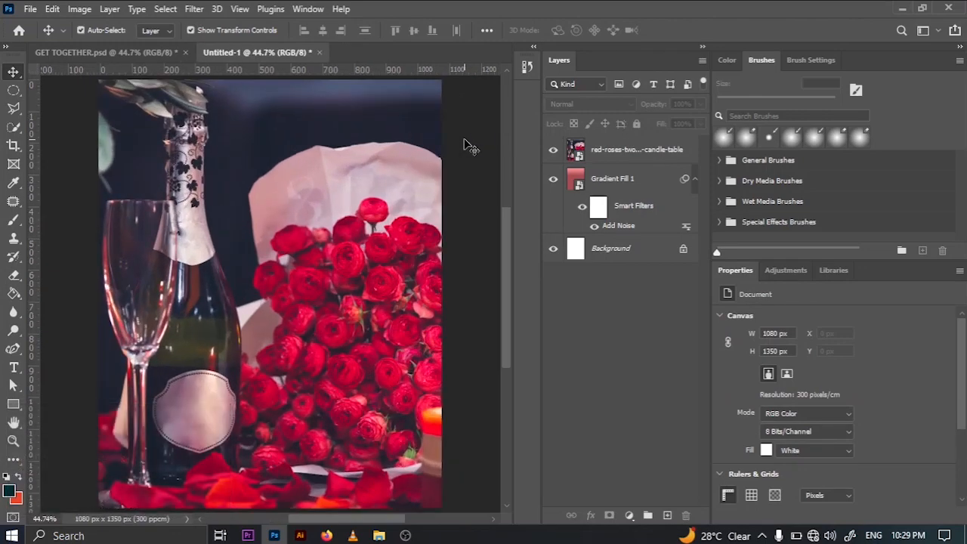
Step: Set the roses photo layer's blend mode to Soft Light and its opacity to 90%
click(602, 146)
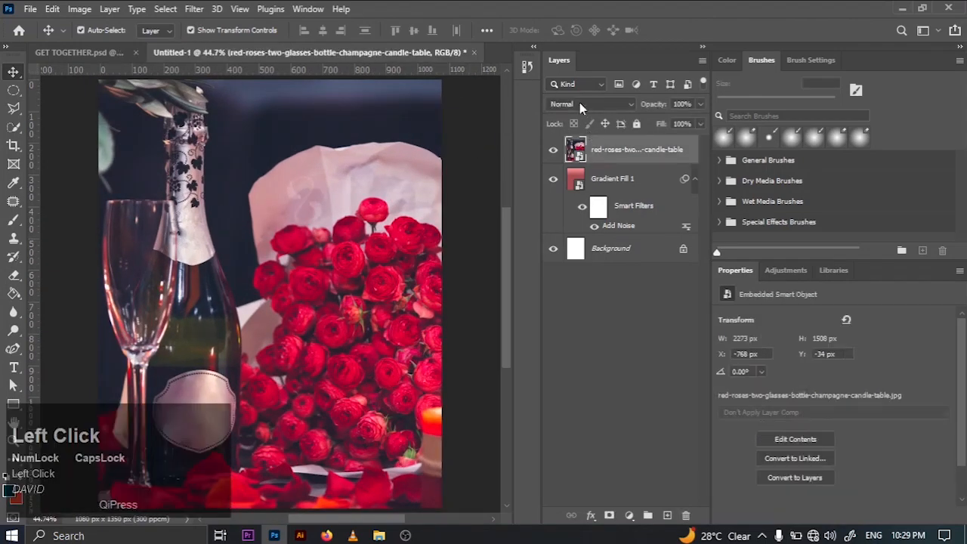
click(579, 103)
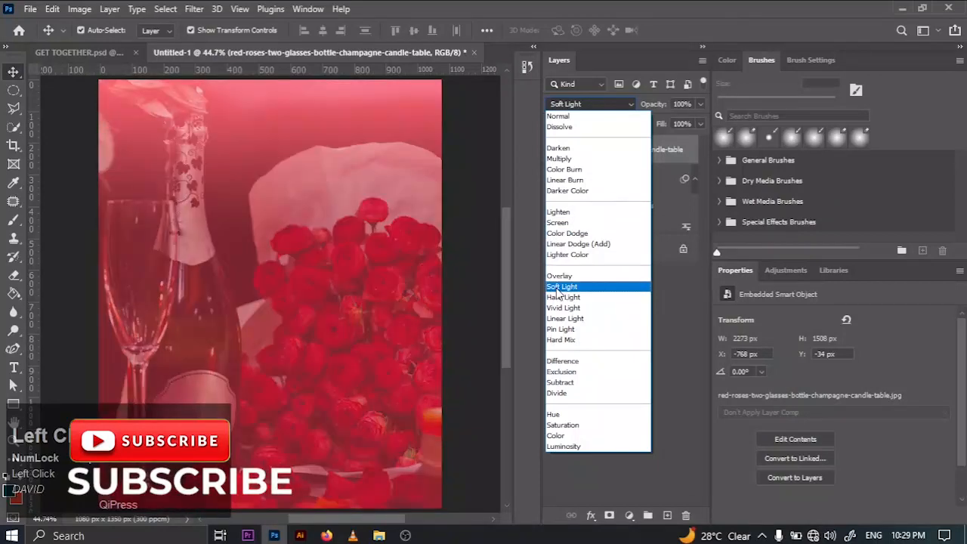
click(562, 287)
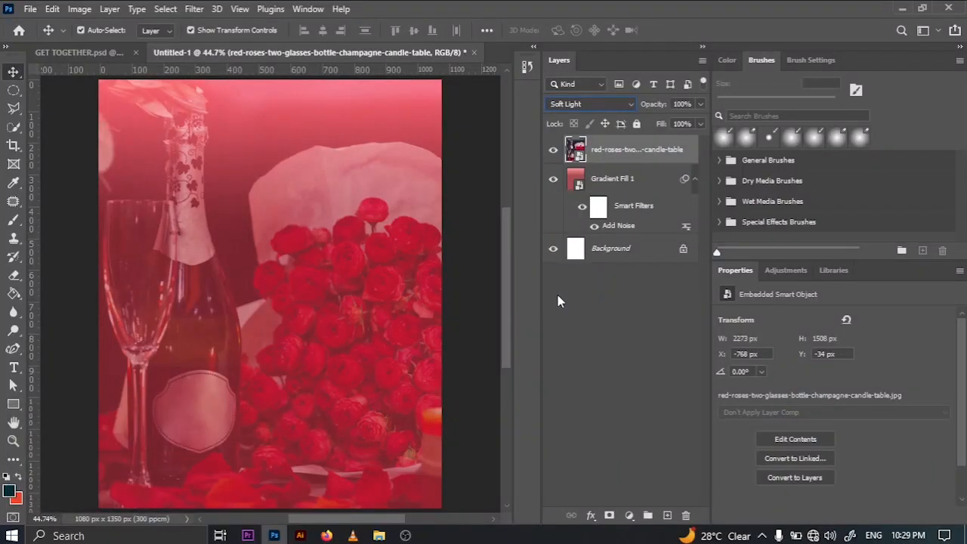
click(690, 105)
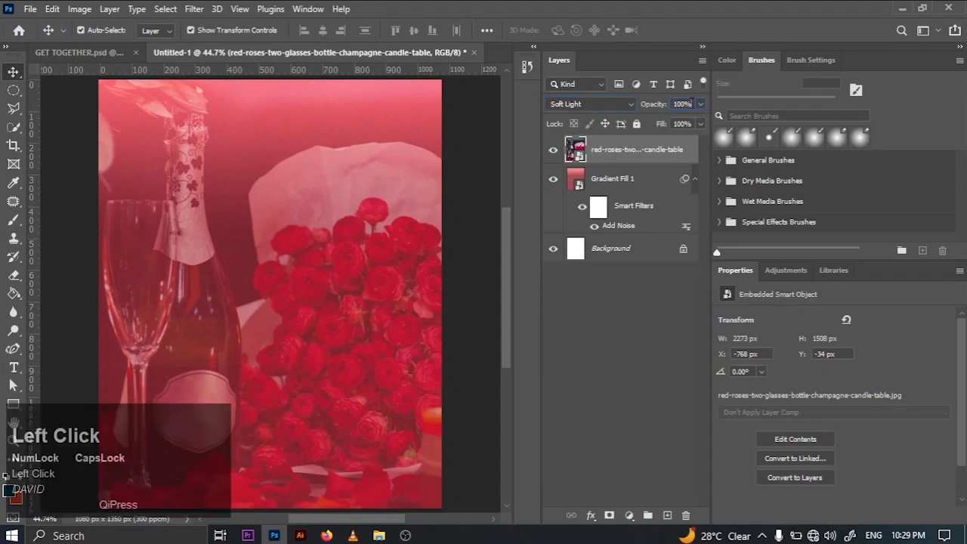
key(ctrl+a)
text(90)
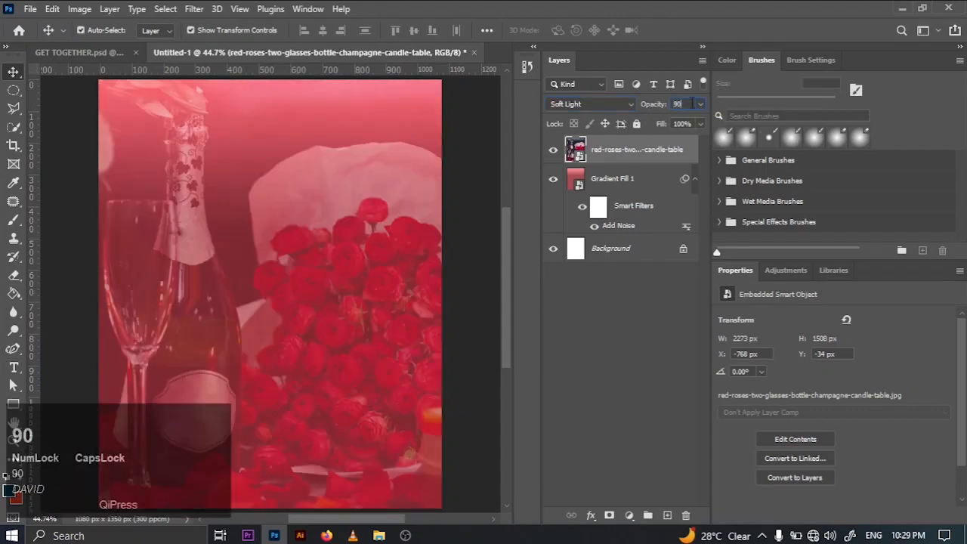
click(476, 269)
click(476, 269)
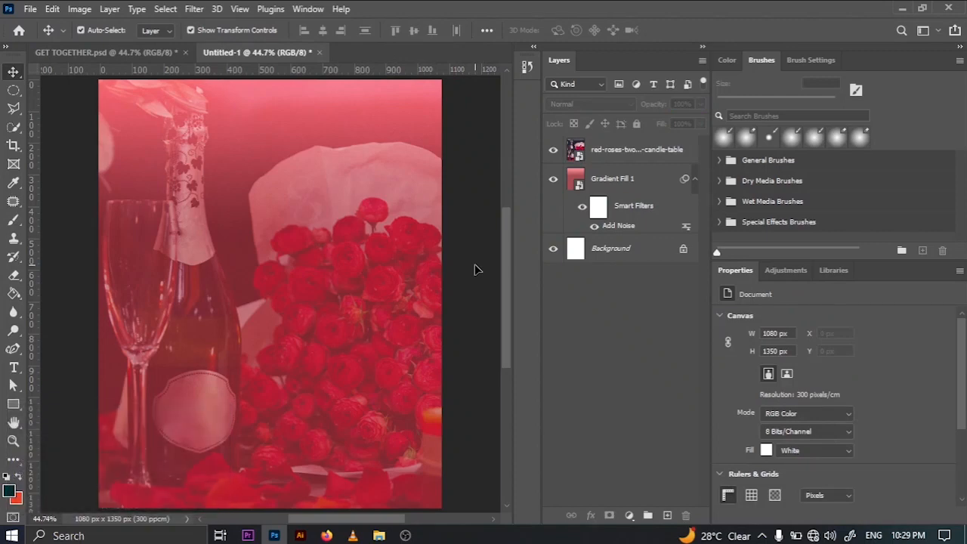
Step: Add a Brightness/Contrast adjustment layer above the roses photo with contrast set to -11
click(785, 279)
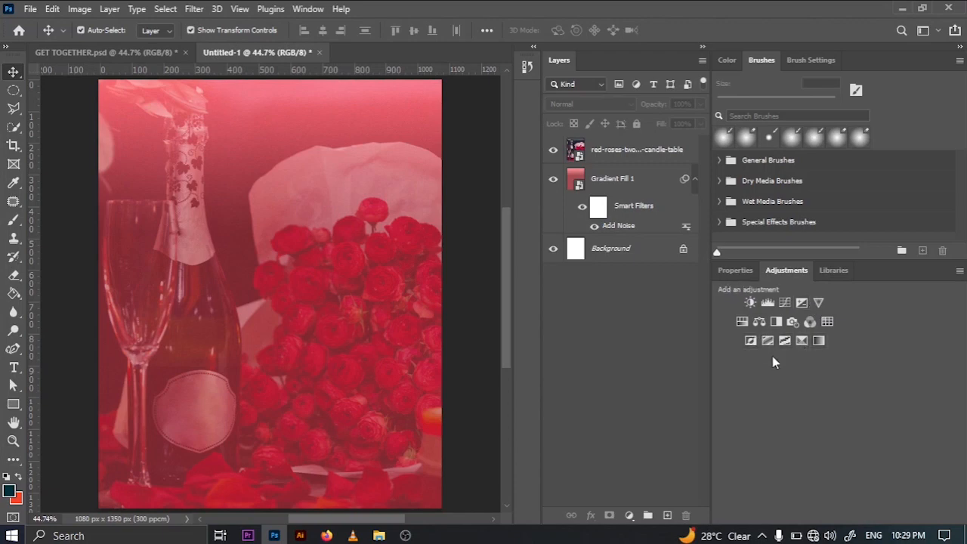
click(750, 300)
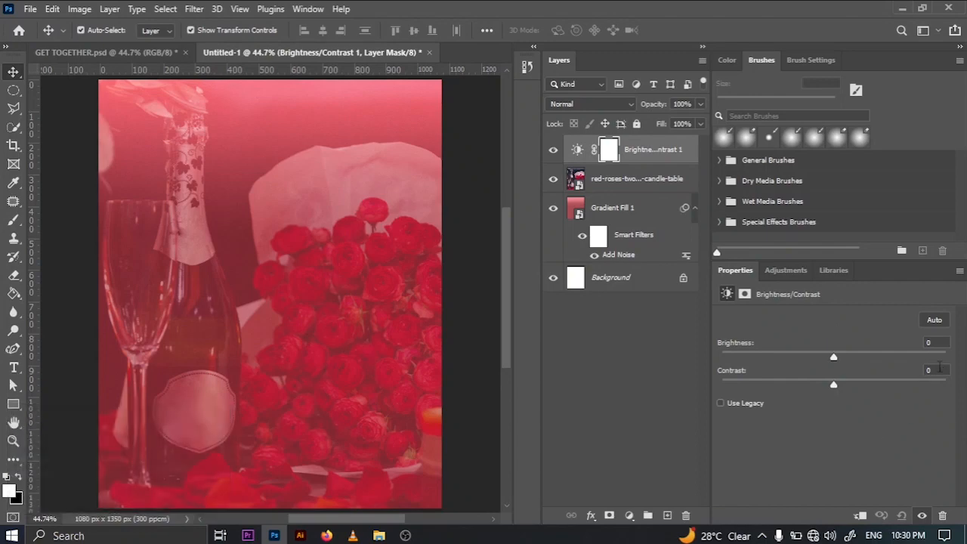
click(936, 369)
key(BackSpace)
text(-11)
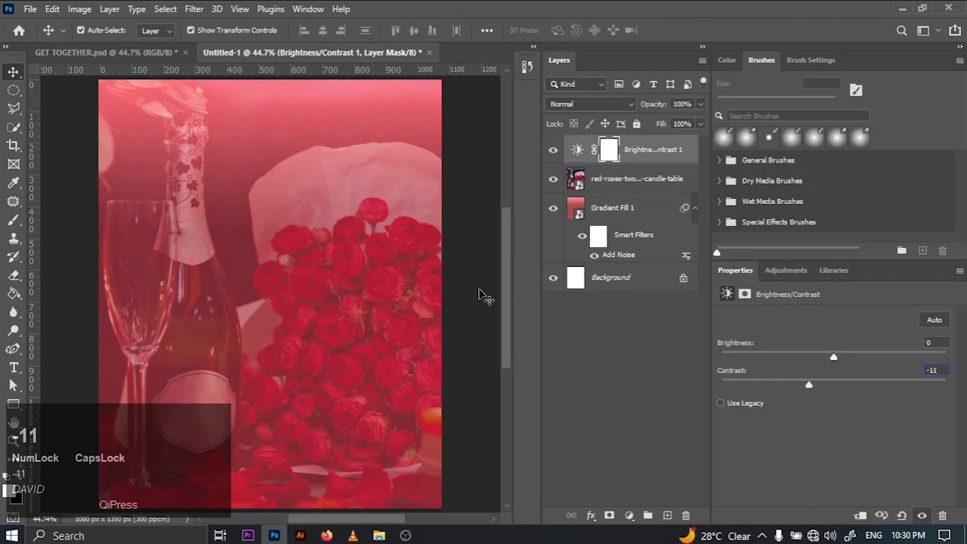
click(559, 347)
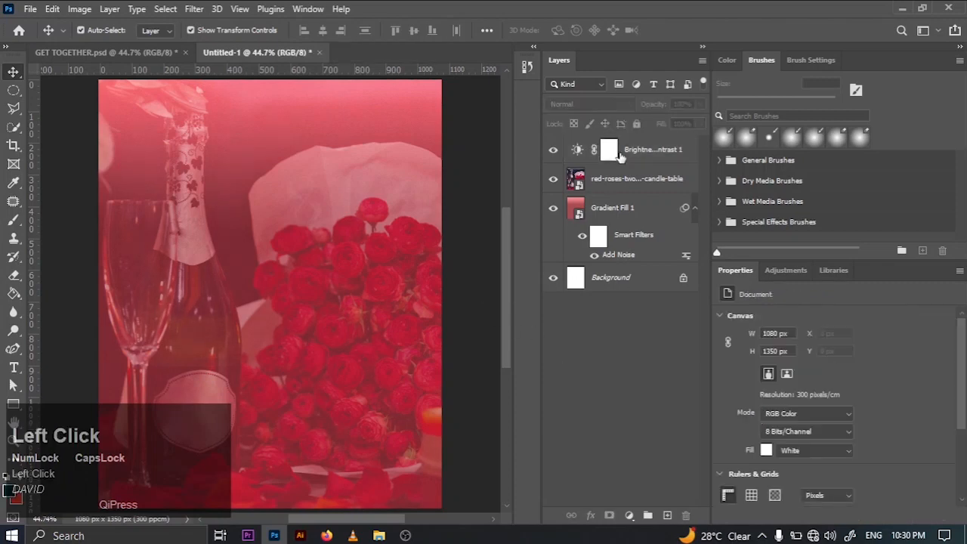
Step: Add a Hue/Saturation adjustment layer above the Brightness/Contrast layer with lightness set to -10
click(648, 160)
click(787, 273)
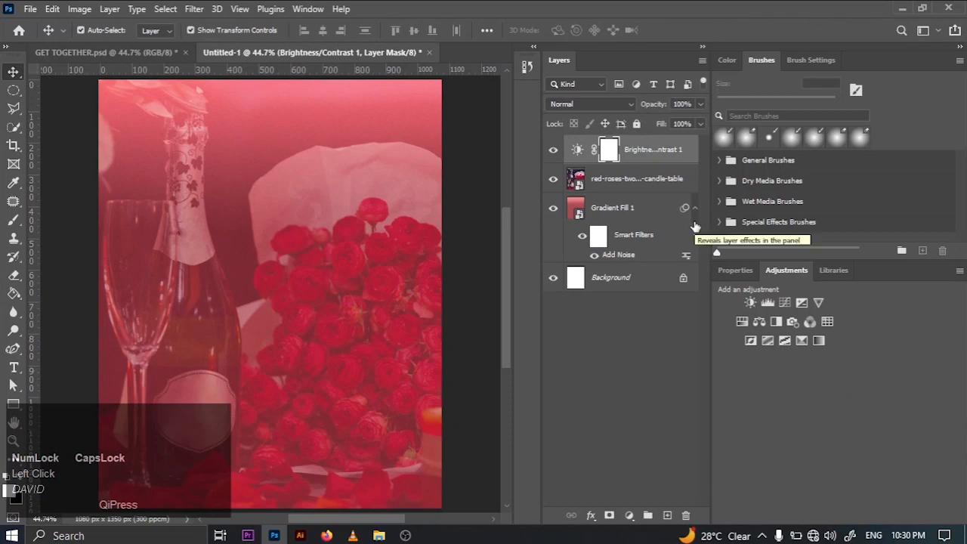
click(738, 323)
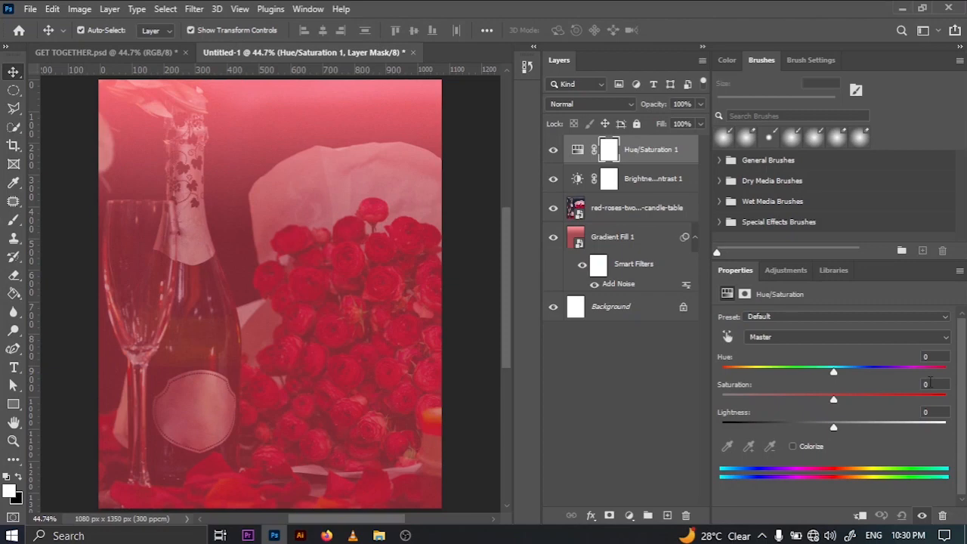
click(938, 411)
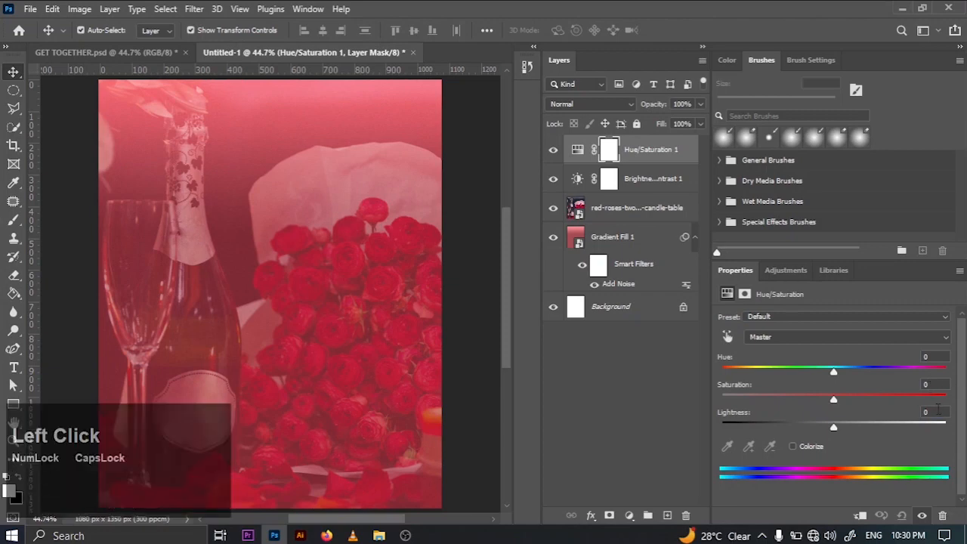
key(BackSpace)
text(-10)
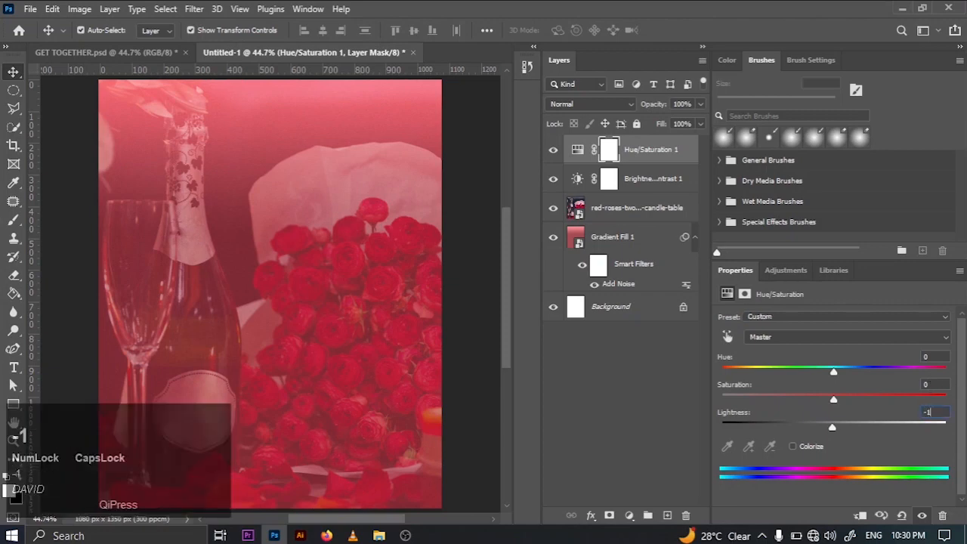
Step: Set the Hue/Saturation adjustment's saturation to -5
click(937, 386)
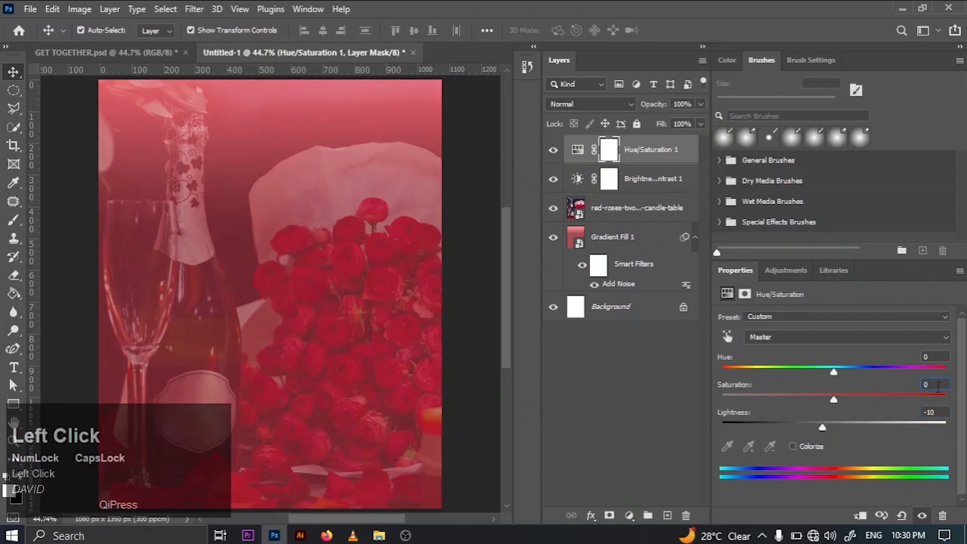
key(BackSpace)
text(-)
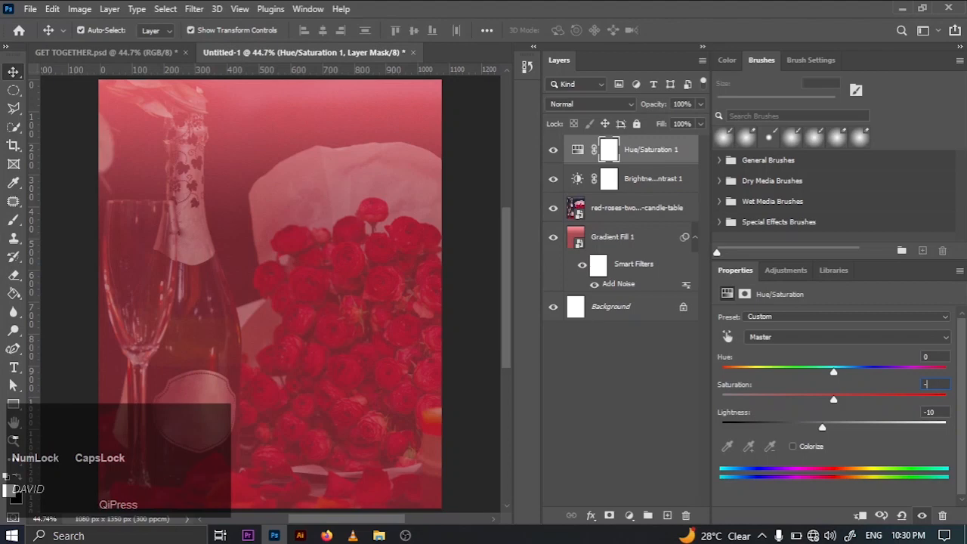
text(5)
Step: Examine the settings of the Hue/Saturation 2 adjustment above Brightness/Contrast 1 in the GET TOGETHER.psd reference document
click(153, 53)
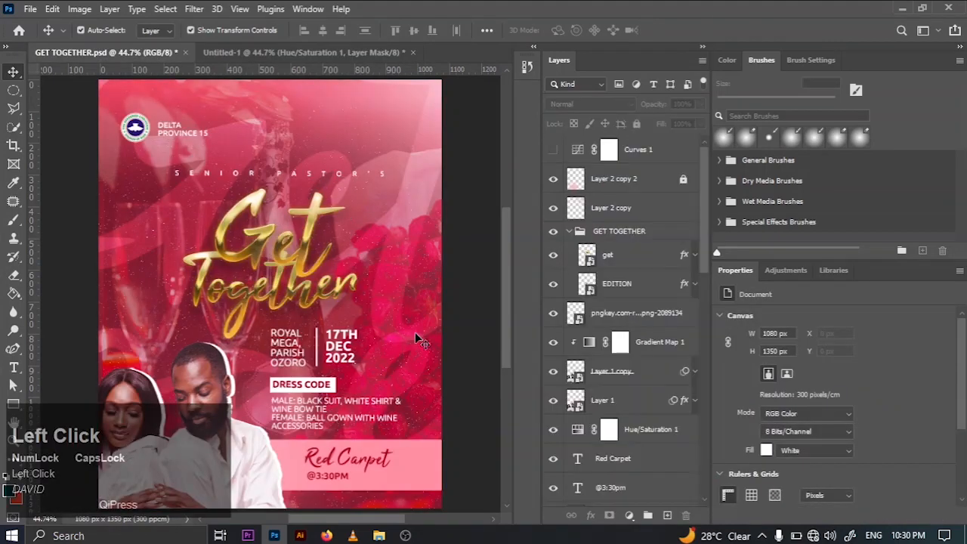
scroll(657, 434, down, 1)
click(663, 400)
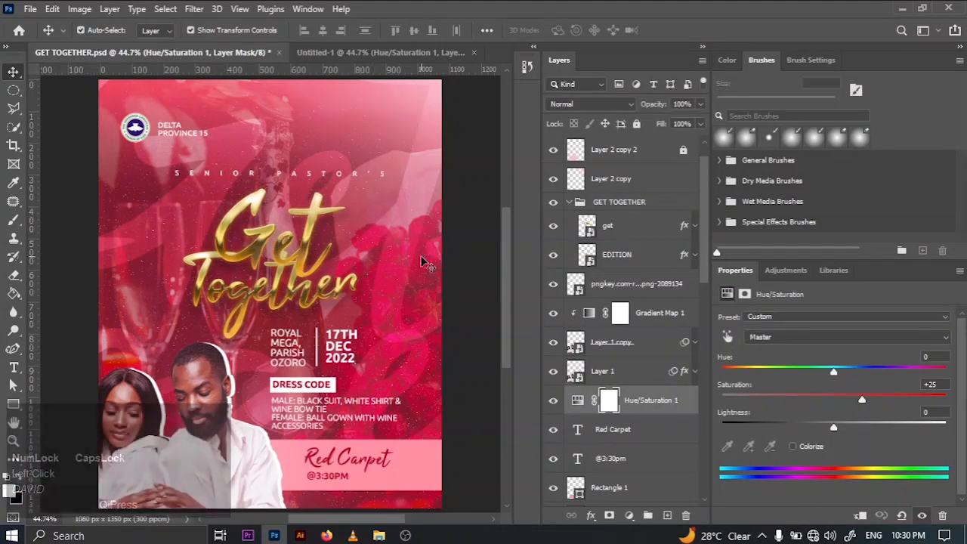
scroll(593, 342, down, 4)
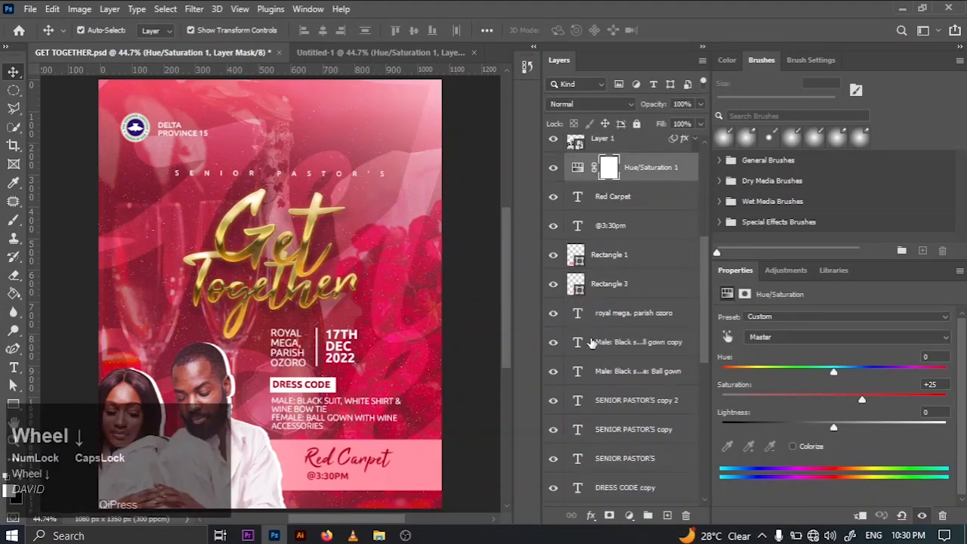
scroll(593, 342, down, 5)
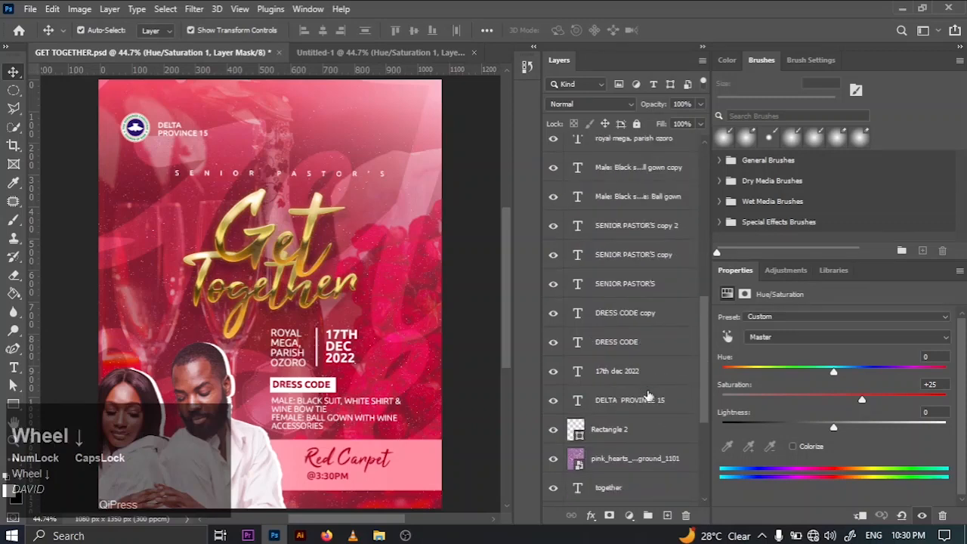
scroll(653, 428, down, 1)
click(648, 431)
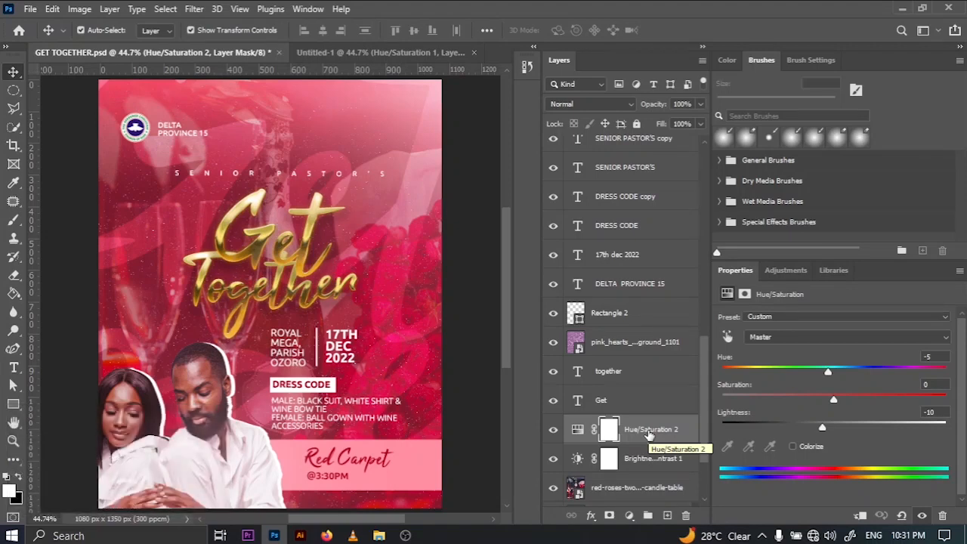
Step: Set the Hue/Saturation adjustment in the Untitled-1 document to hue -5 and saturation 0
click(413, 49)
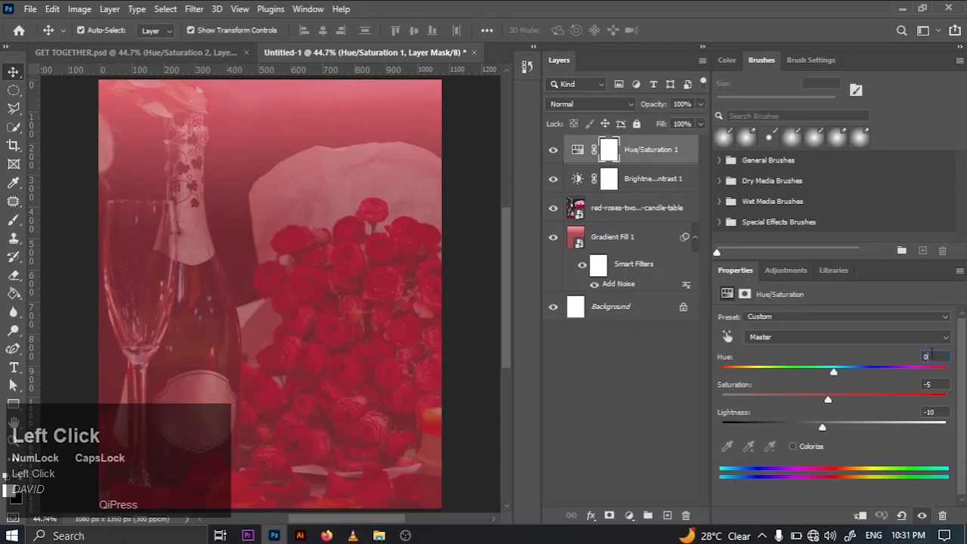
key(BackSpace)
text(-)
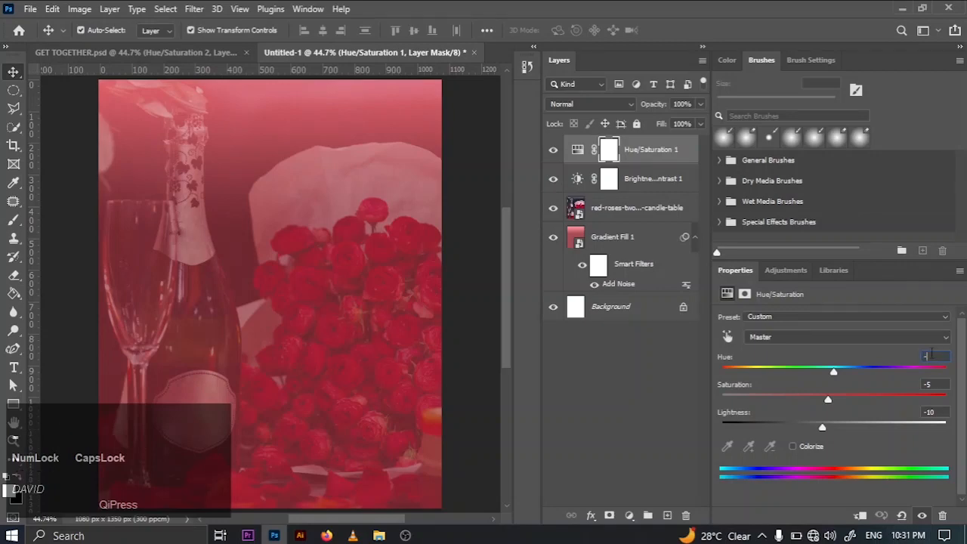
text(5)
click(938, 384)
key(BackSpace)
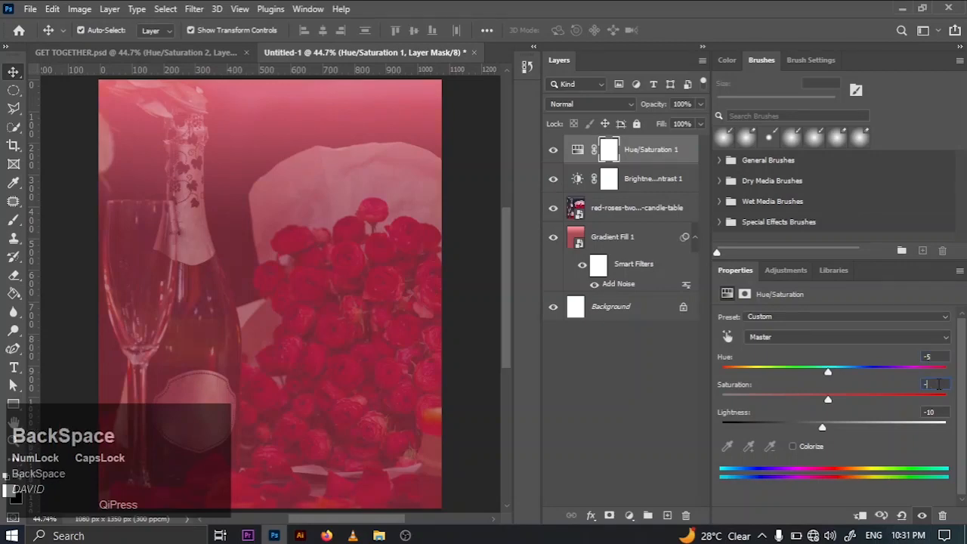
text(0)
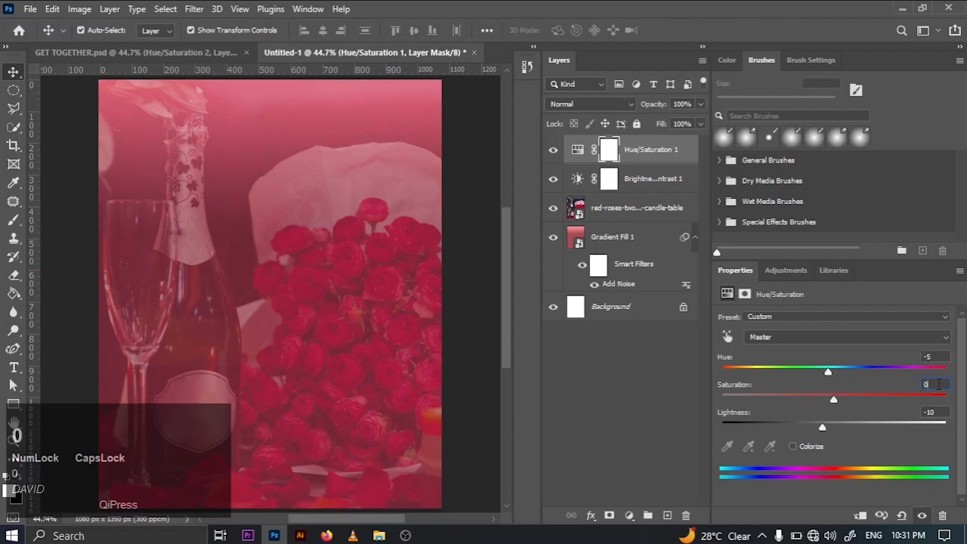
click(655, 378)
Step: Compare the flyer background with and without the Hue/Saturation adjustment, leaving the layer switched on
click(552, 151)
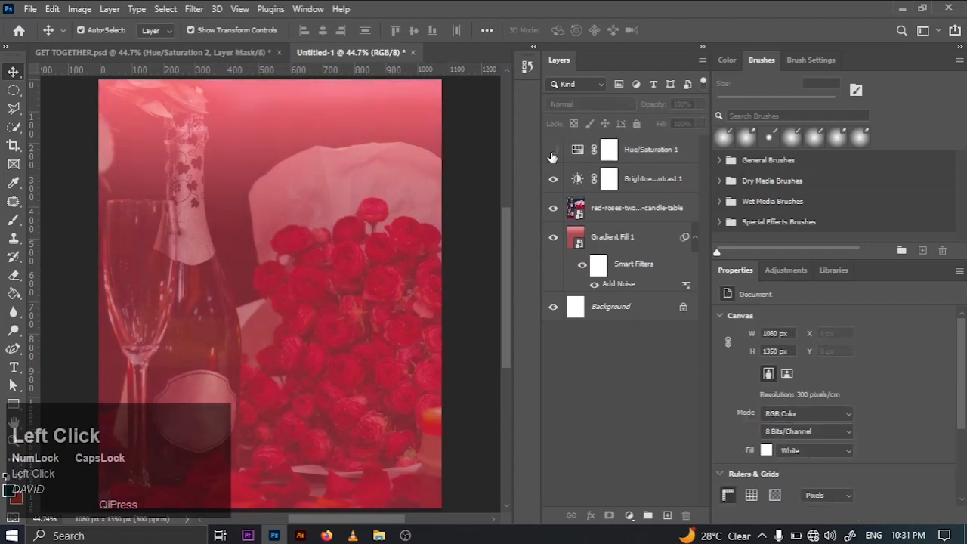
click(552, 151)
click(552, 152)
click(552, 151)
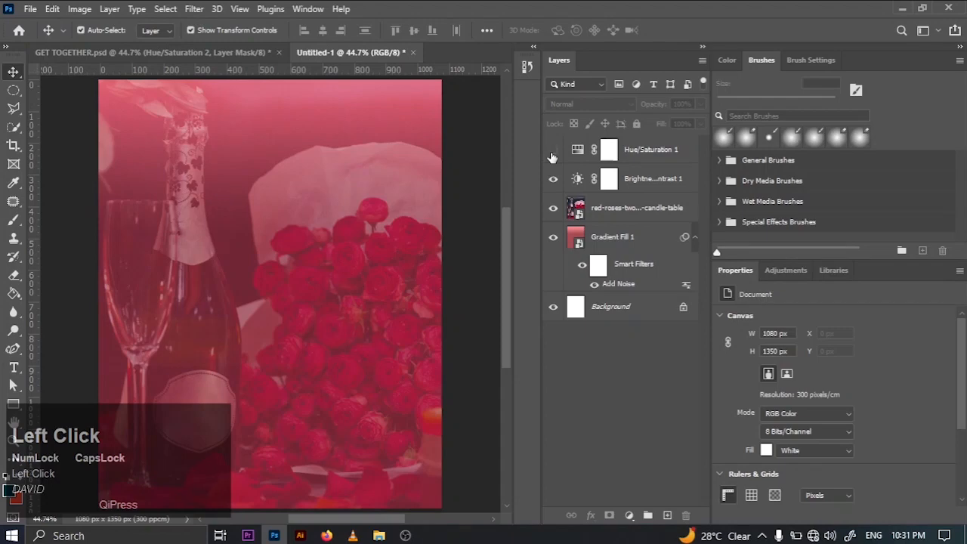
click(552, 154)
click(552, 153)
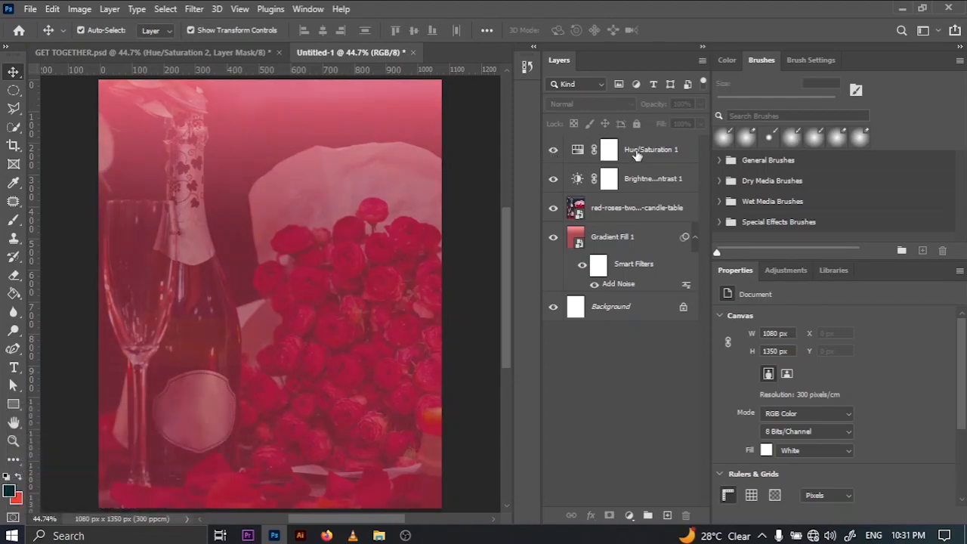
Step: Add a white text layer reading "GET" in the Tahu! font just right of the champagne bottle
click(14, 368)
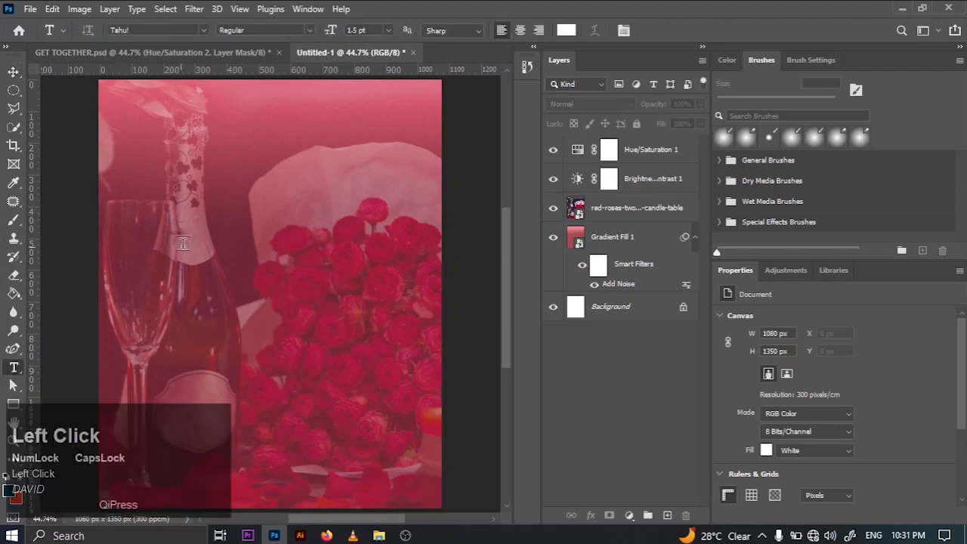
click(246, 217)
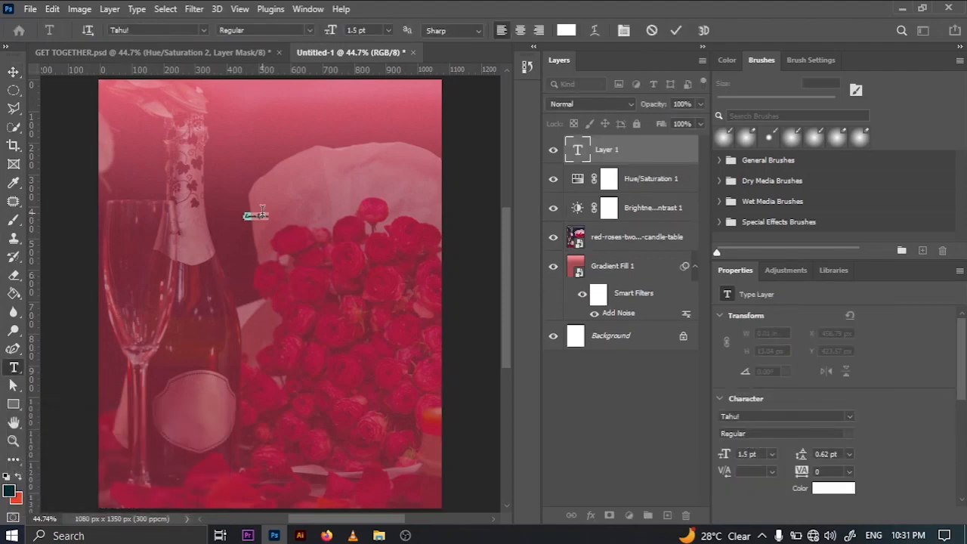
click(261, 212)
key(ctrl+a)
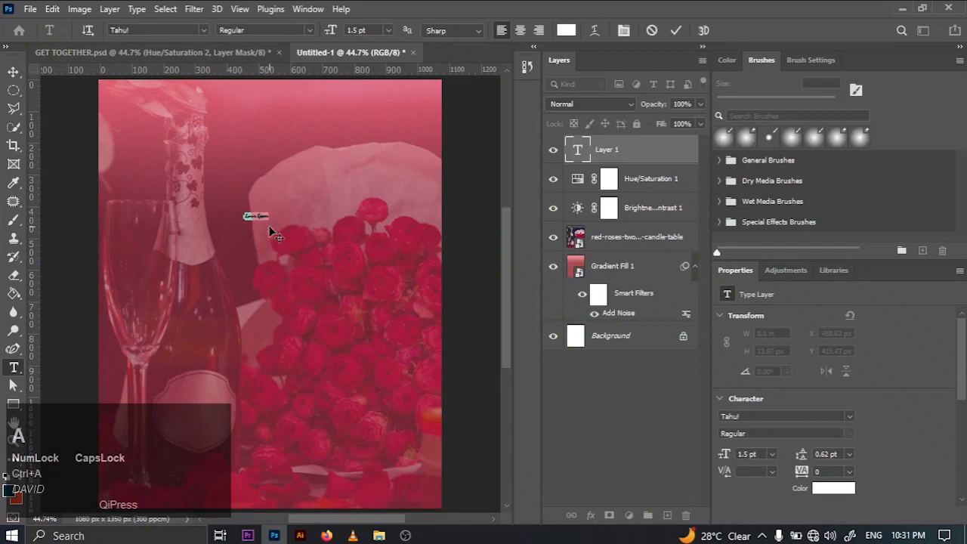
key(BackSpace)
text(GE)
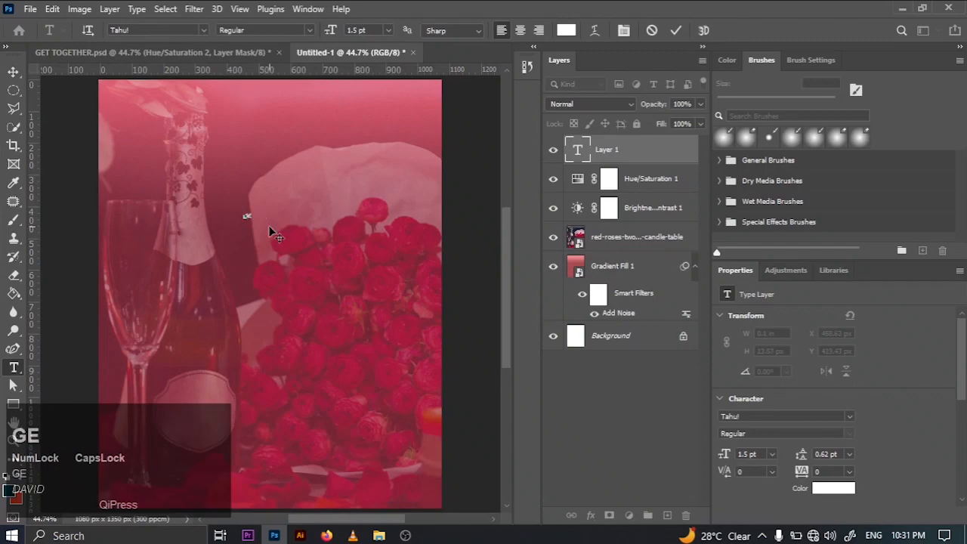
text(T)
click(675, 30)
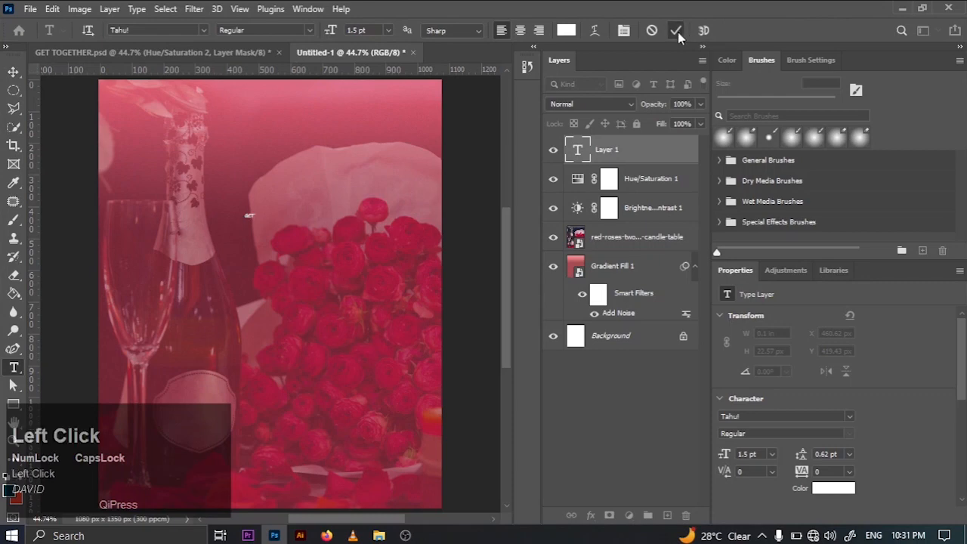
Step: Scale the GET text up to about 30 pt so it spans the rose bouquet
click(13, 72)
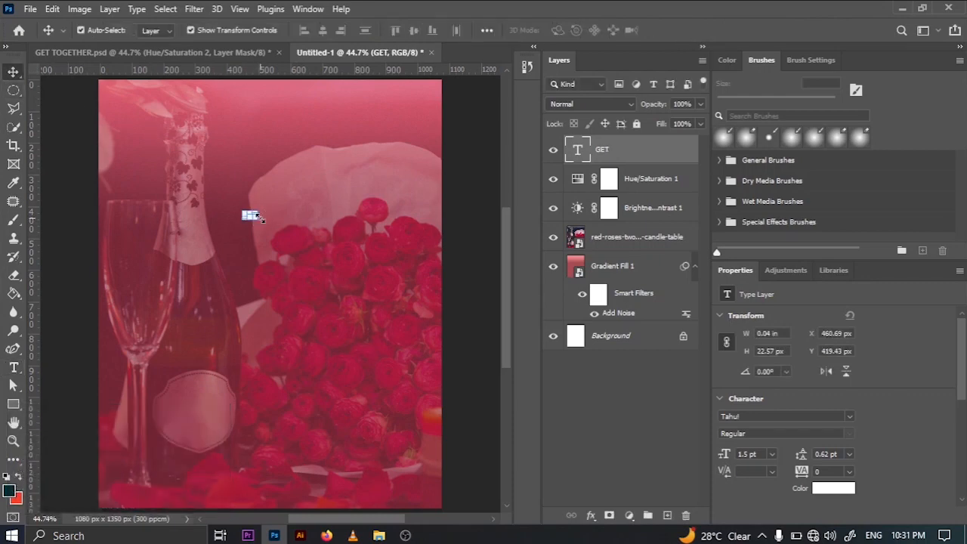
drag(256, 216, 451, 355)
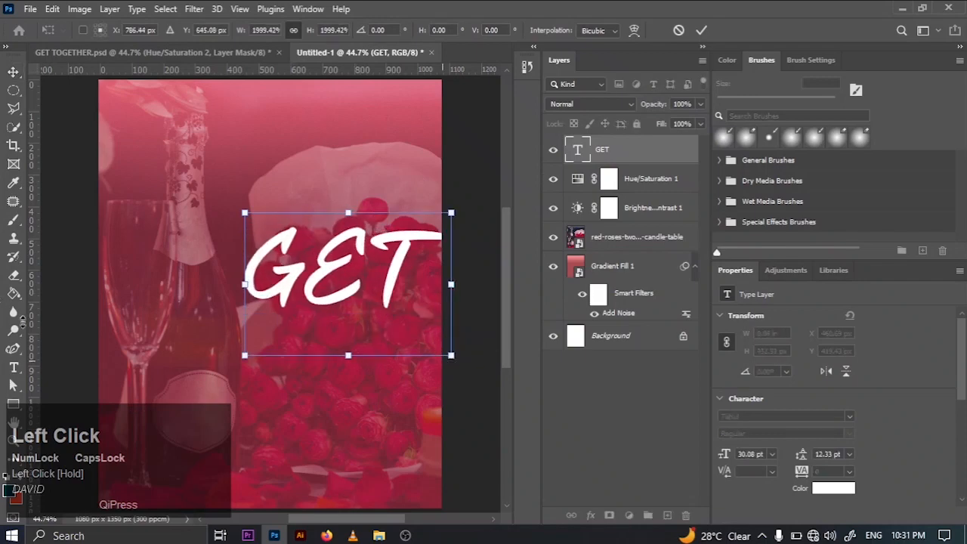
click(701, 30)
scroll(919, 474, down, 5)
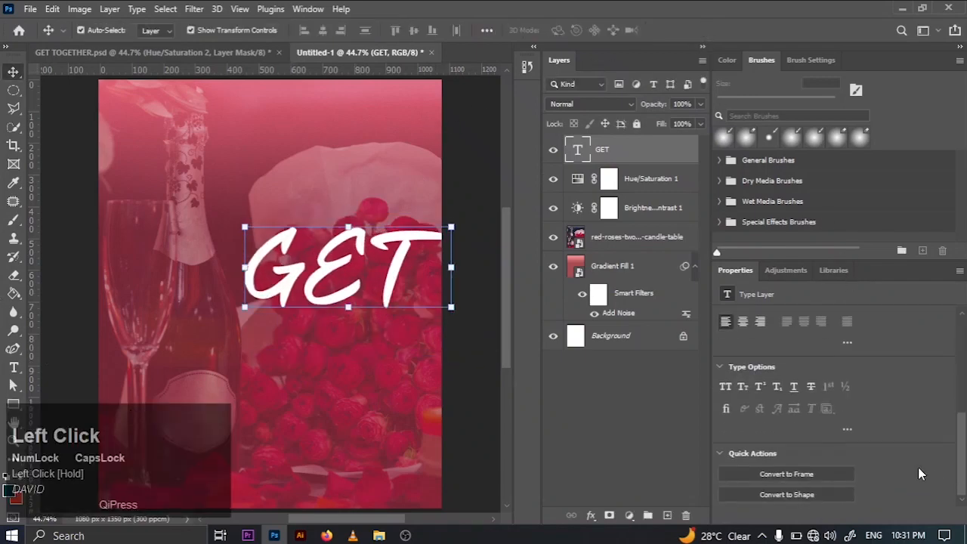
Step: Replace the wording of the GET text layer with "Get" in mixed case
key(Caps_Lock)
click(14, 367)
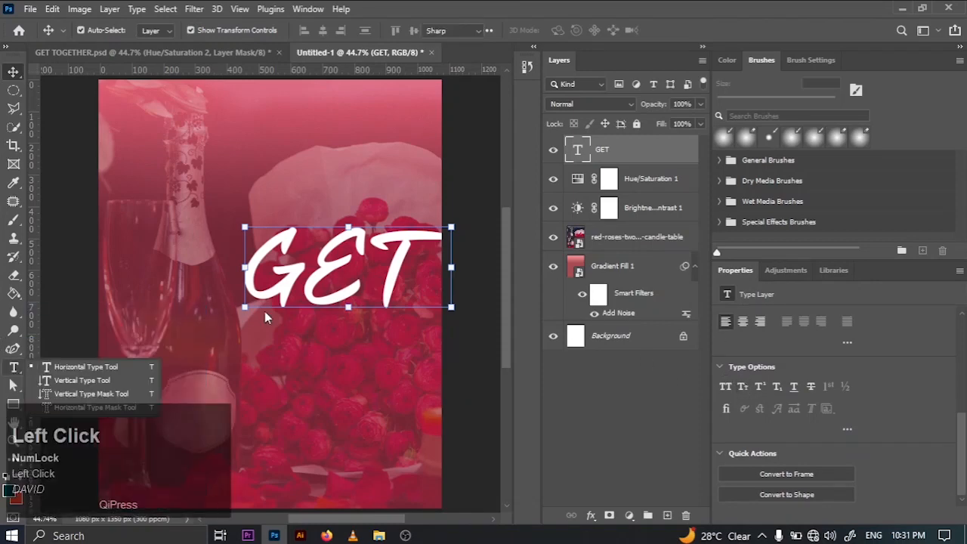
click(330, 298)
key(ctrl+a)
key(BackSpace)
text(g)
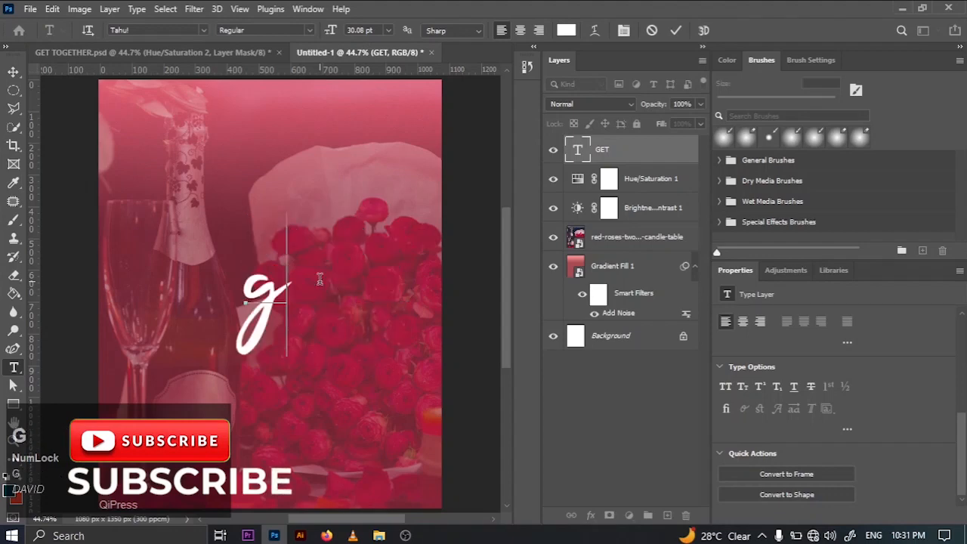
key(BackSpace)
key(Caps_Lock)
text(Get)
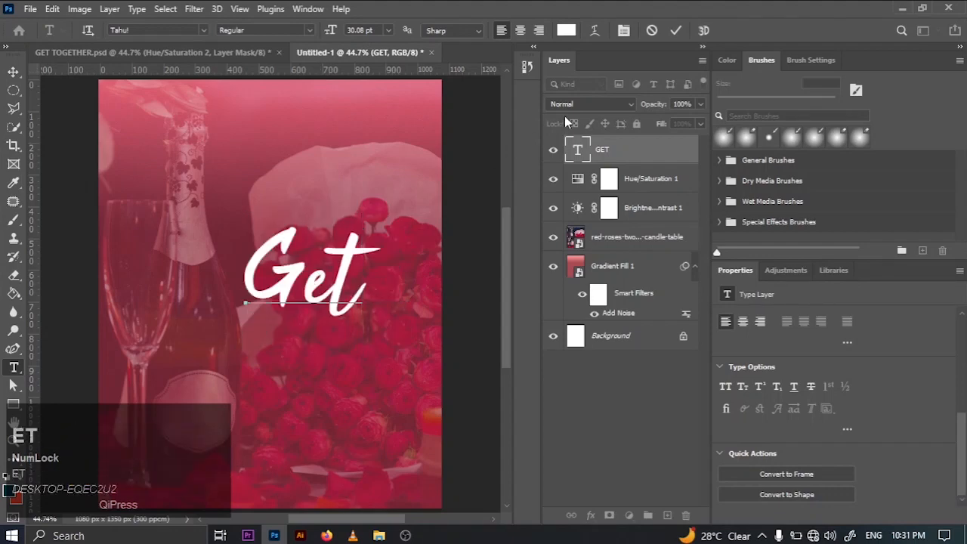
click(680, 32)
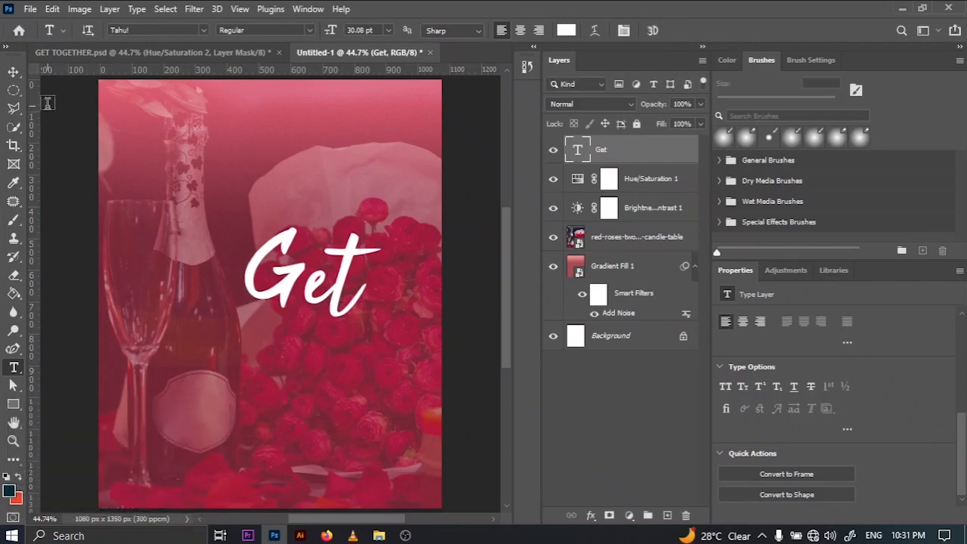
Step: Set the Get text's font size to 125 pt and move it up and left across the flyer's upper half
click(13, 72)
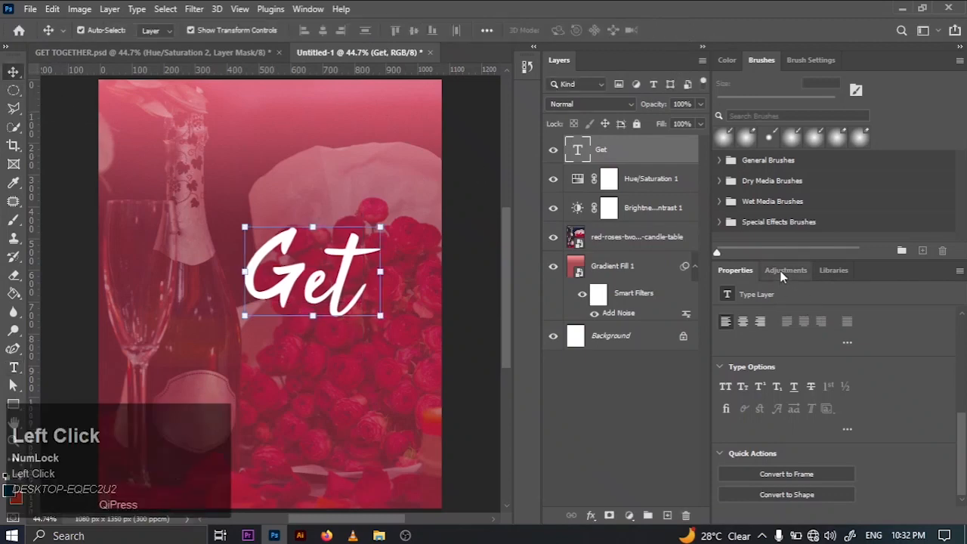
scroll(906, 435, up, 3)
scroll(865, 403, up, 3)
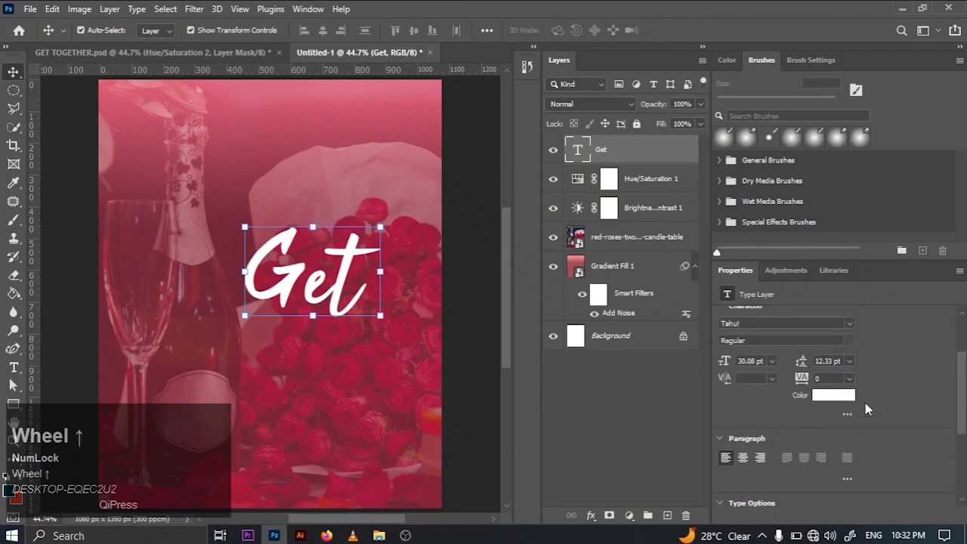
click(742, 418)
key(ctrl+a)
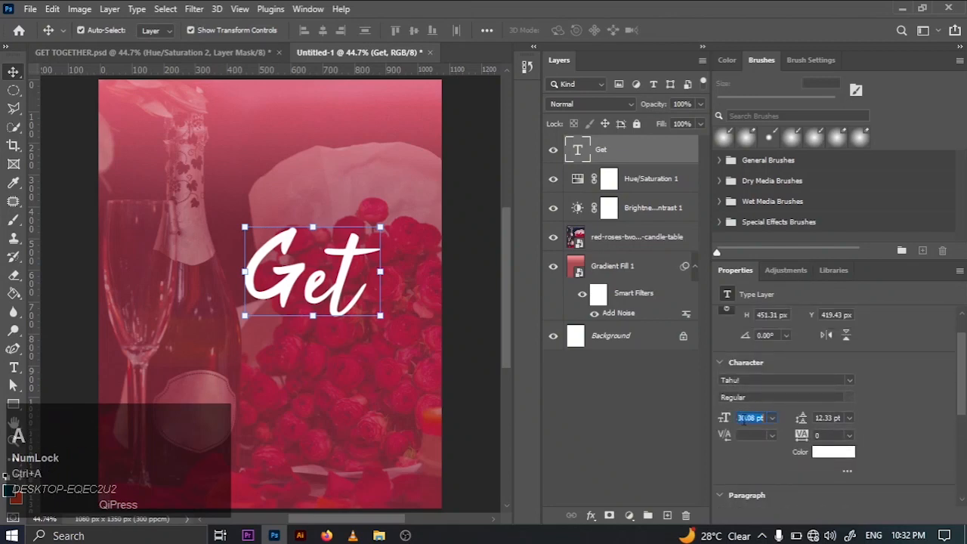
text(125)
key(Return)
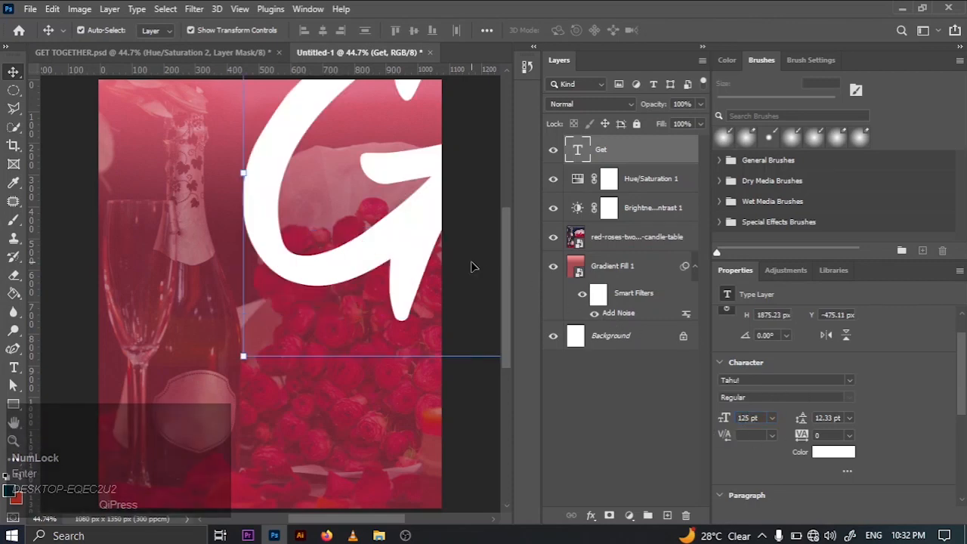
drag(422, 243, 187, 180)
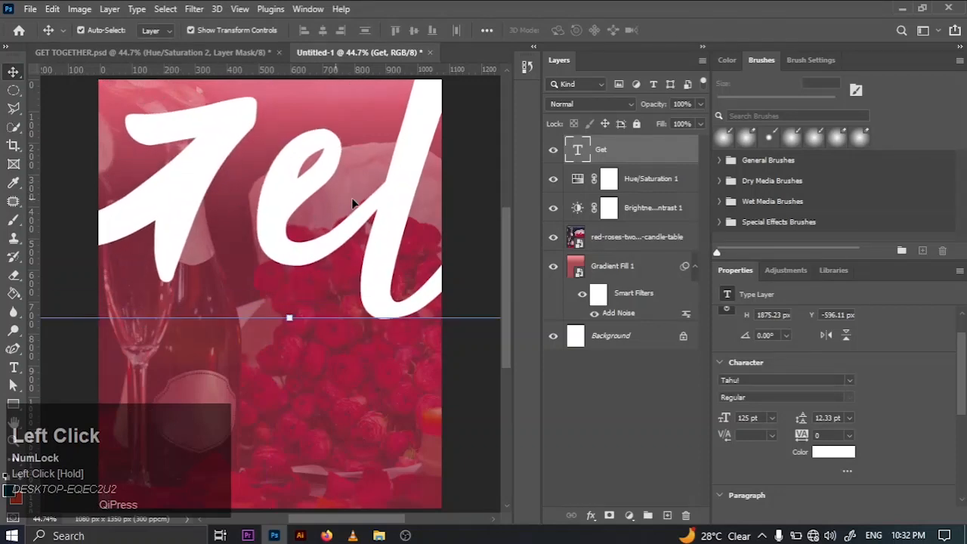
Step: Duplicate the Get text layer lower on the flyer and change the copy's wording to "Together"
drag(294, 312, 356, 375)
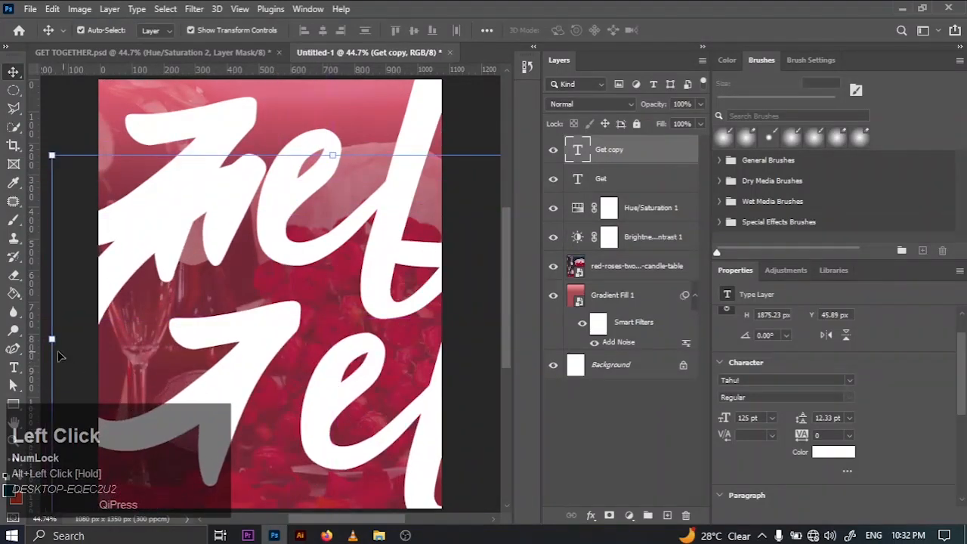
click(13, 368)
click(244, 378)
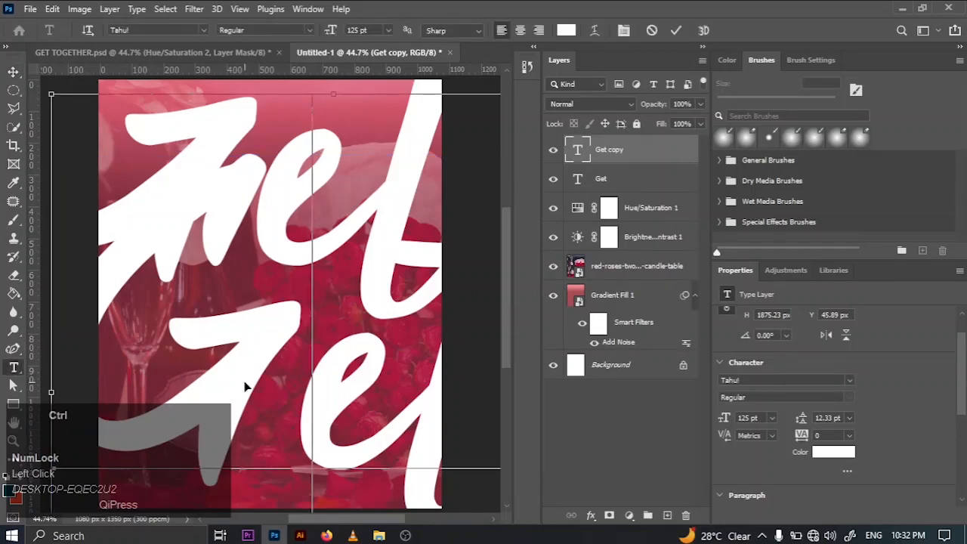
key(ctrl+a)
key(BackSpace)
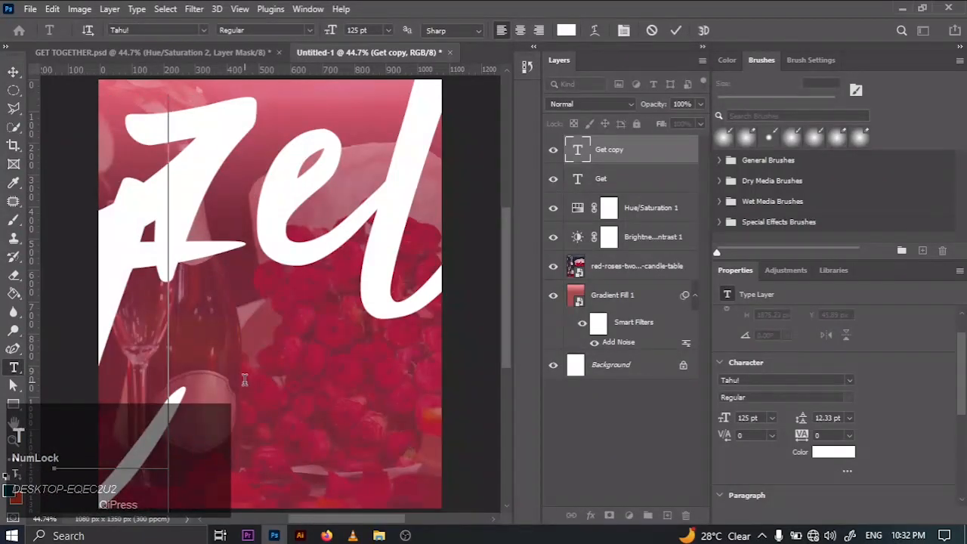
key(Caps_Lock)
text(t)
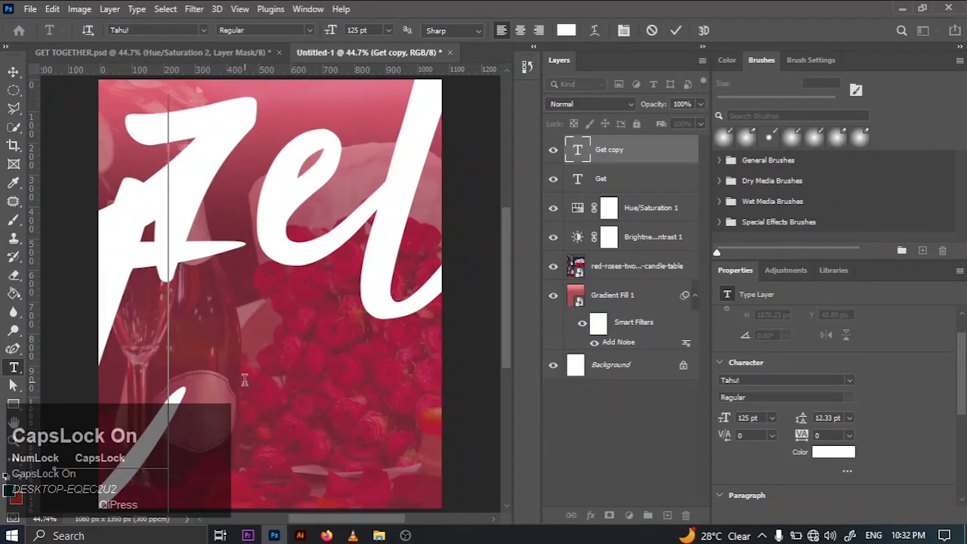
key(BackSpace)
text(T)
key(Caps_Lock)
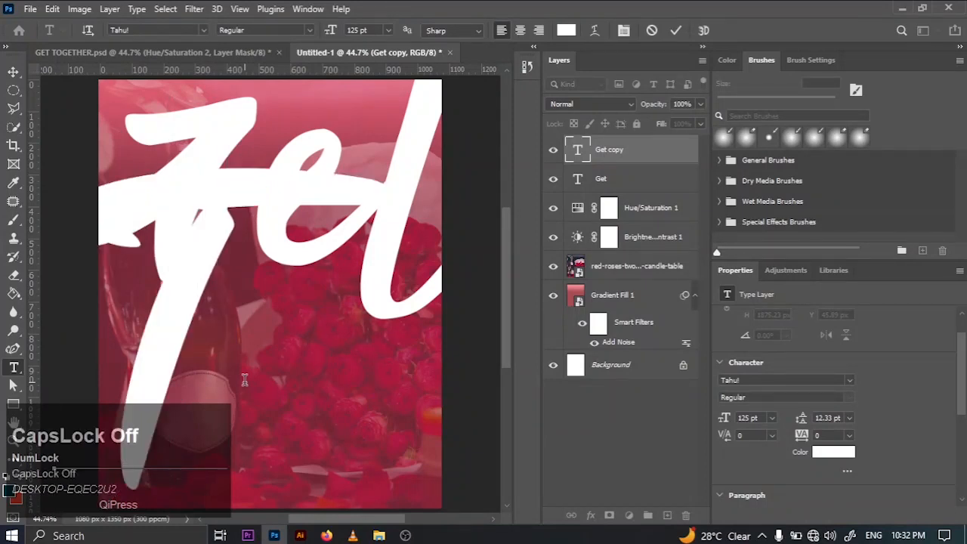
text(ogeth)
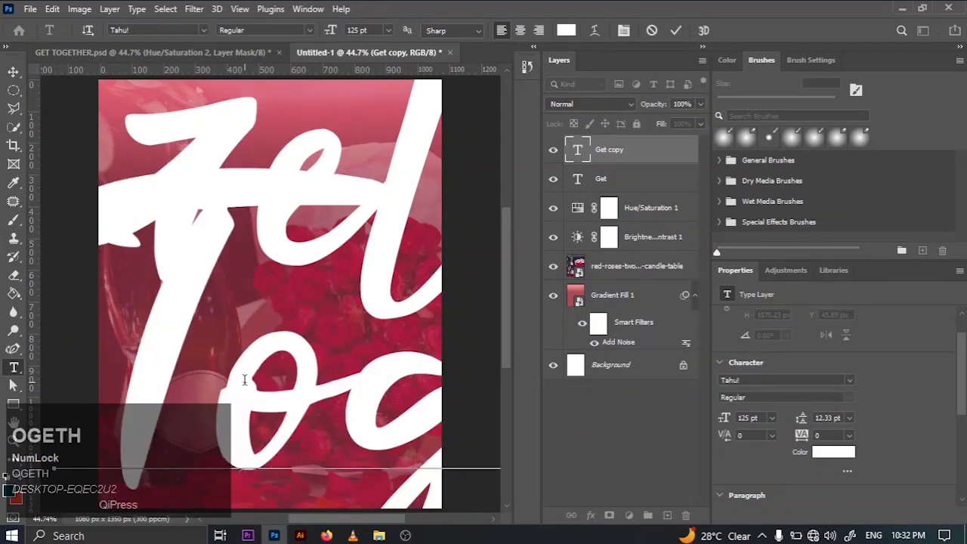
text(er)
click(676, 30)
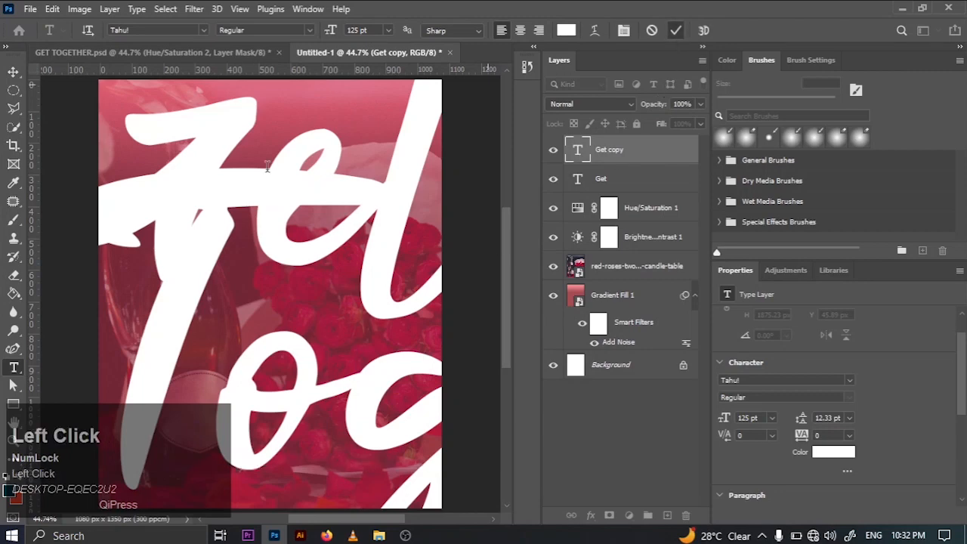
Step: Reposition the oversized Get and Together texts so they overlap and run past the flyer's edges
click(13, 73)
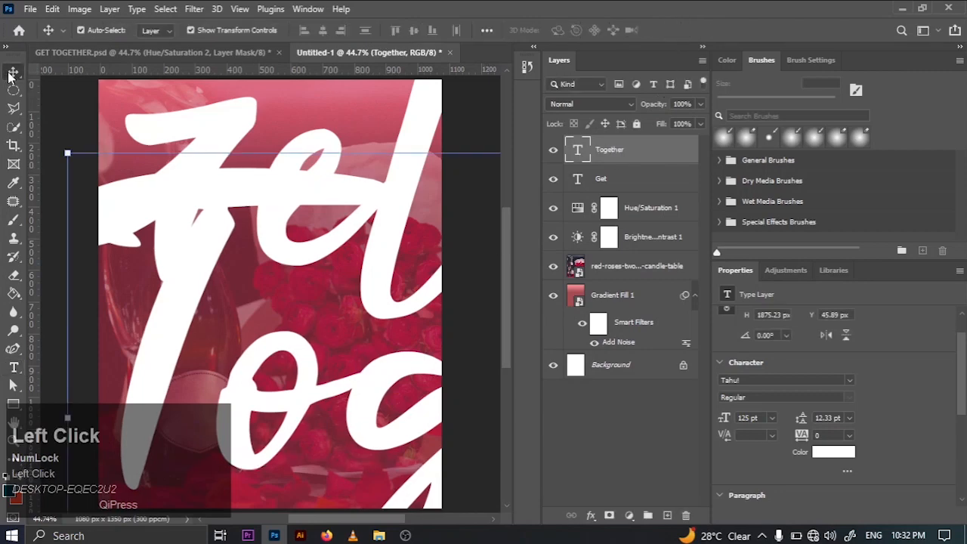
drag(170, 326, 361, 234)
drag(427, 153, 446, 204)
Step: Set both the Together and Get text layers to the Overlay blend mode at 30% opacity
ctrl+click(615, 150)
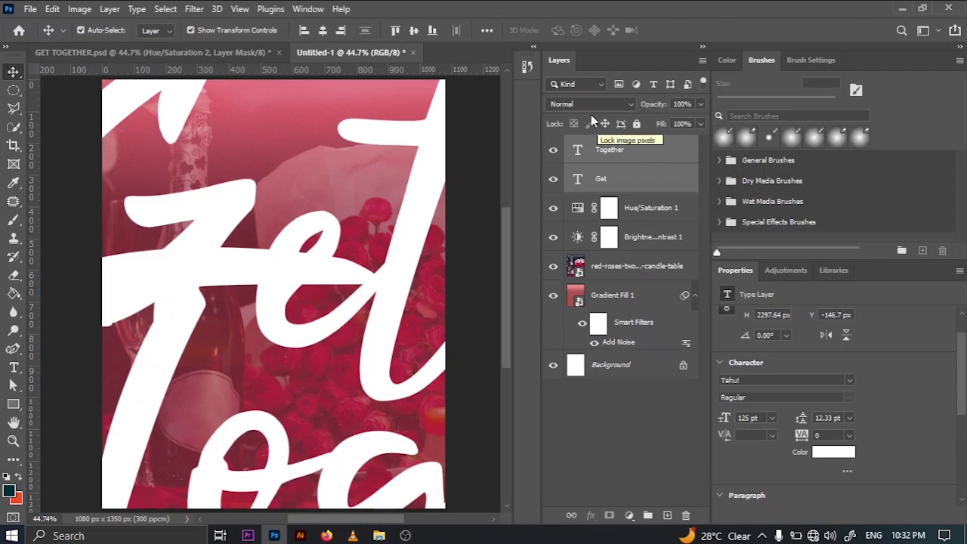
click(574, 102)
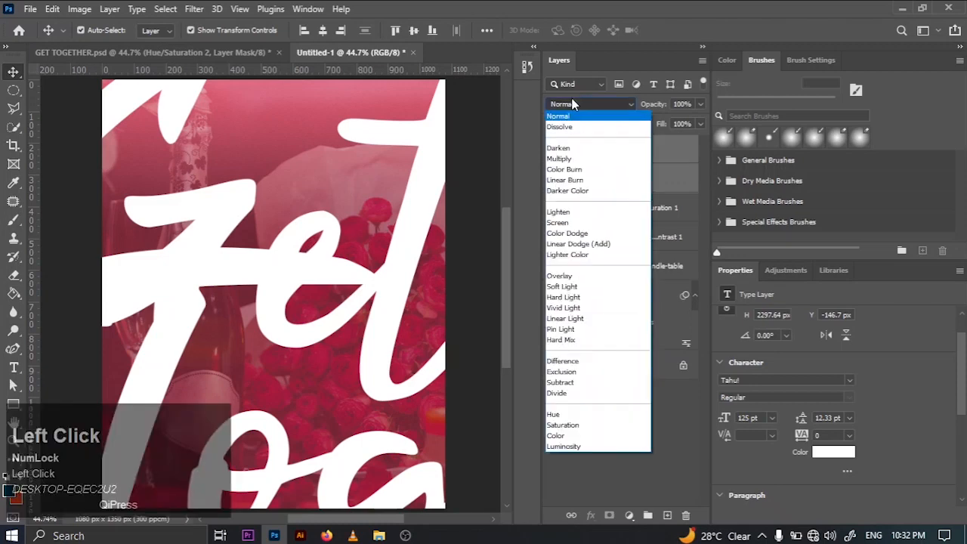
click(559, 277)
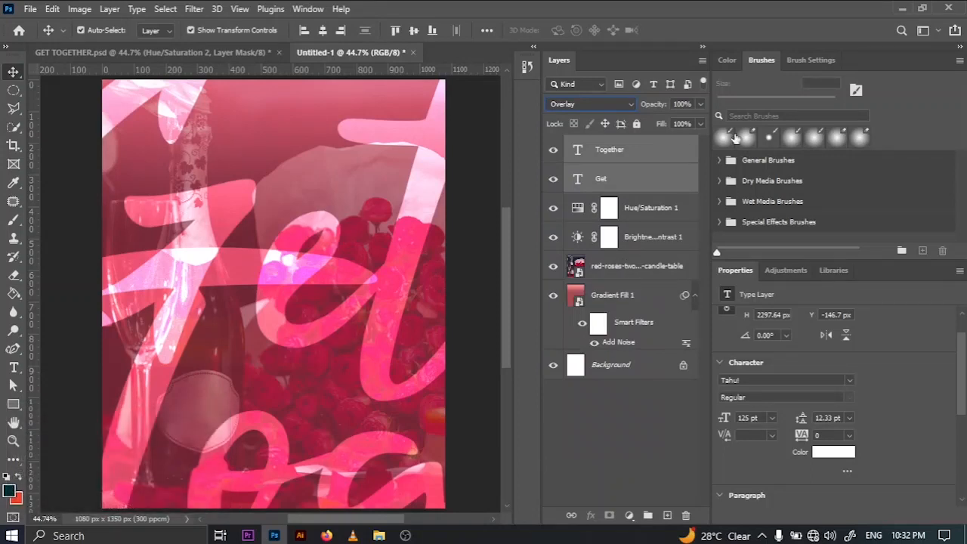
click(694, 108)
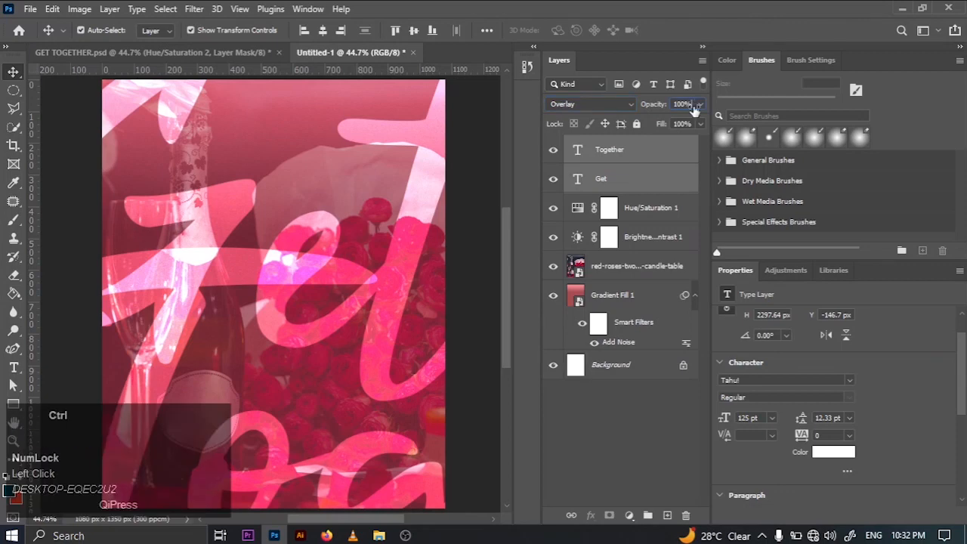
key(ctrl+a)
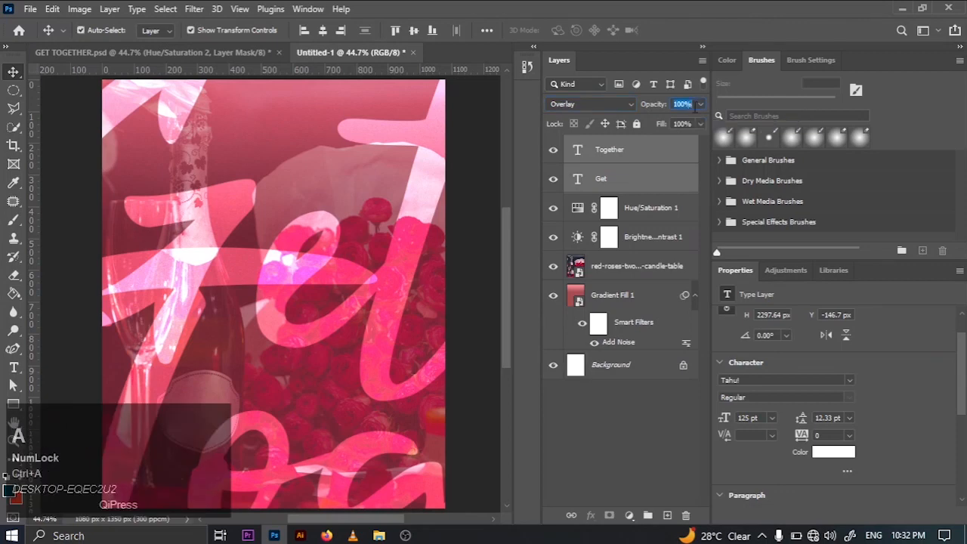
text(30)
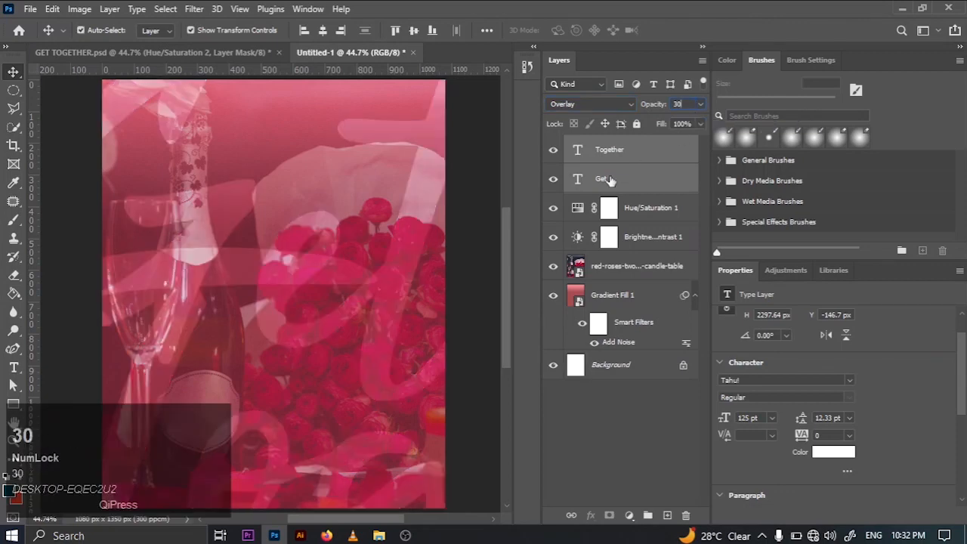
click(475, 207)
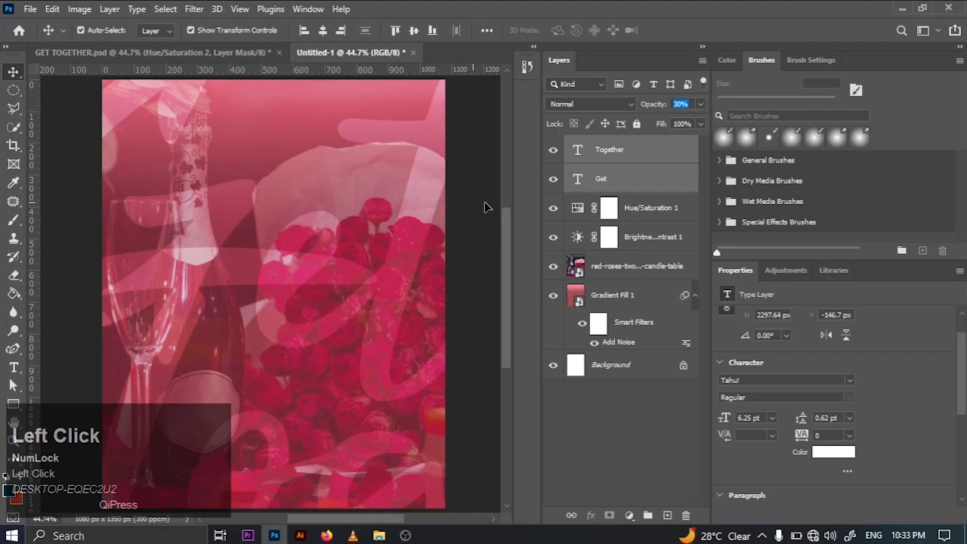
Step: Fully lock the Together and Get text layers and switch to the GET TOGETHER.psd reference document
ctrl+click(654, 172)
ctrl+click(653, 160)
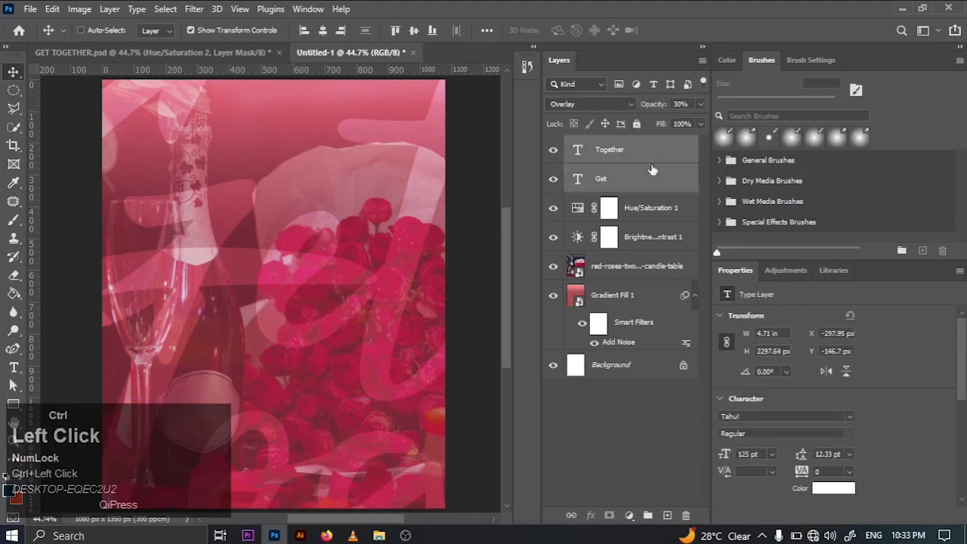
click(636, 124)
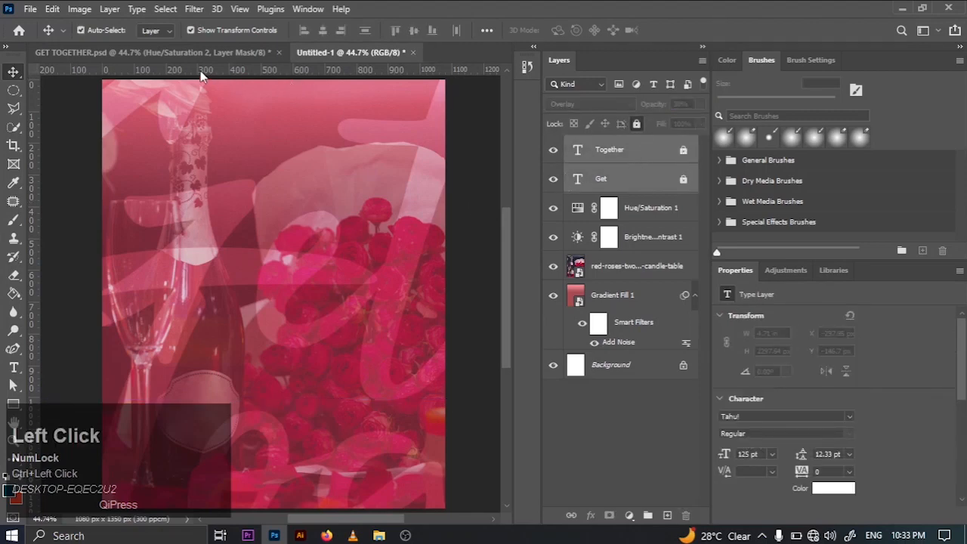
click(199, 52)
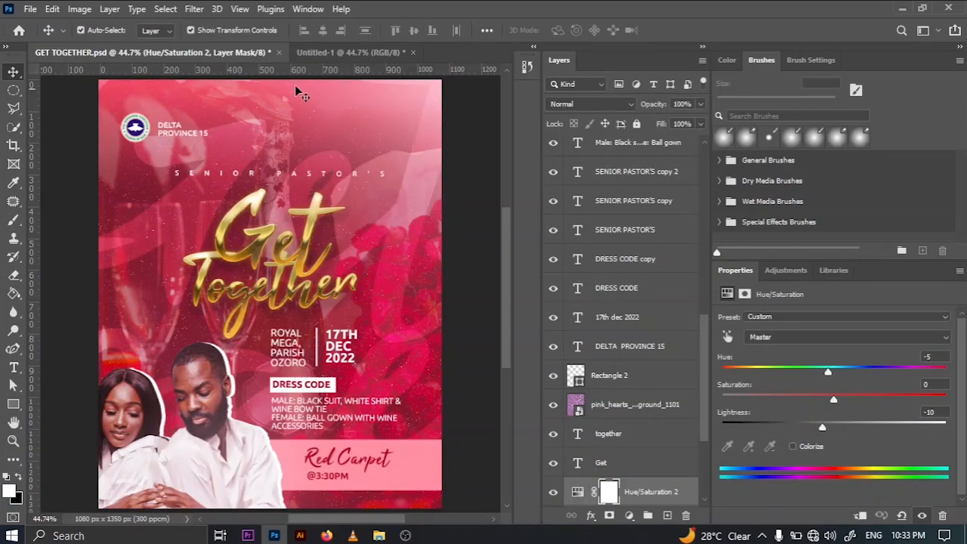
Step: Place the PINK ROSES image from the GET TOGETHER project folder into the Untitled-1 flyer, filling the canvas
click(352, 52)
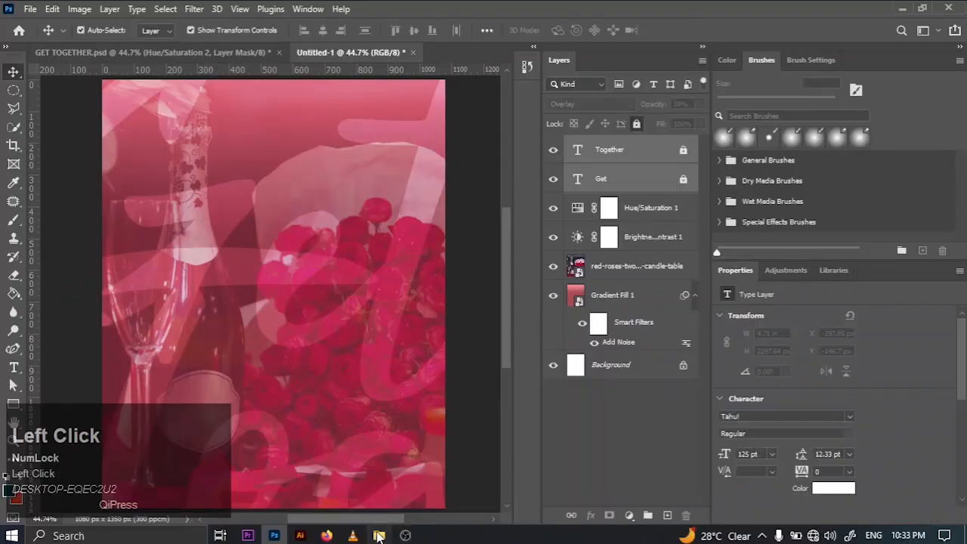
click(379, 535)
drag(231, 75, 284, 459)
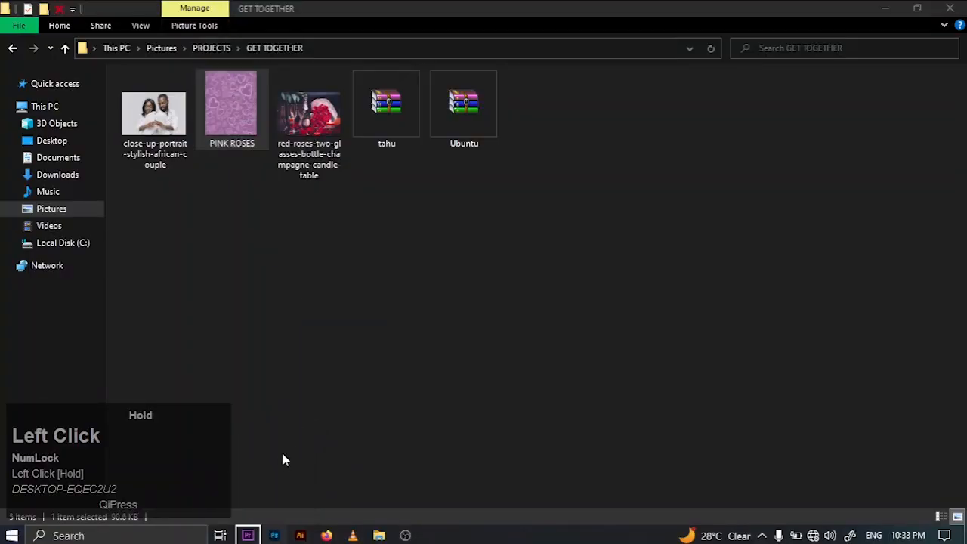
click(283, 447)
click(427, 285)
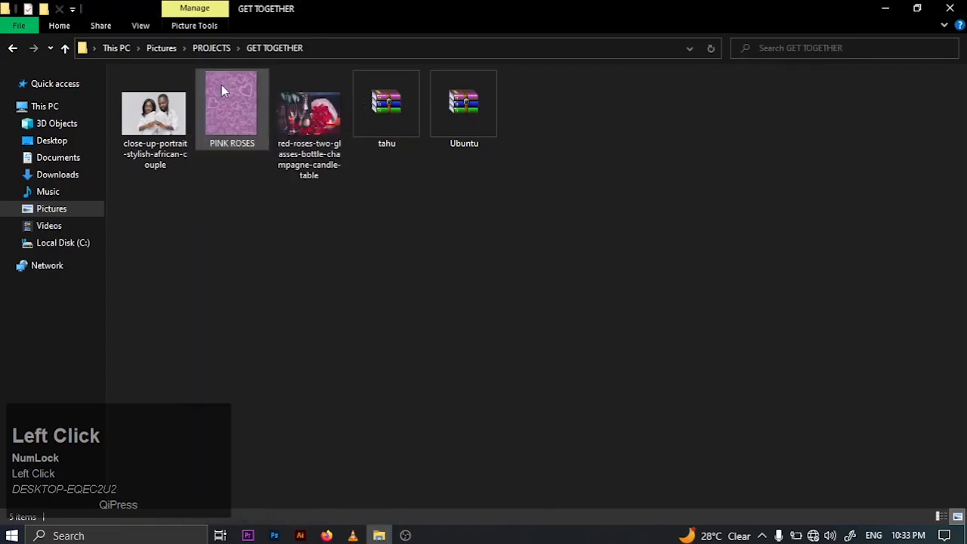
drag(221, 84, 271, 173)
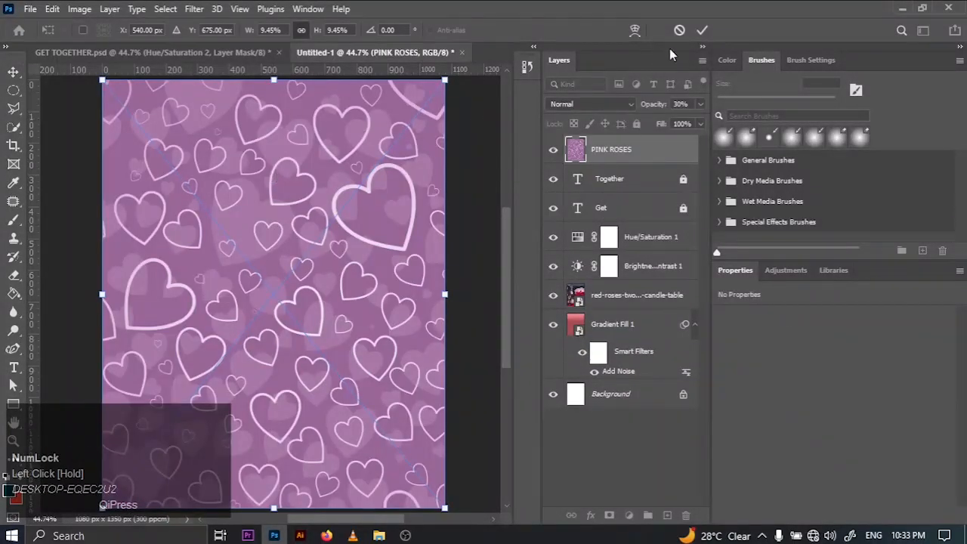
click(702, 30)
Step: Set the PINK ROSES layer to the Dissolve blend mode at 1% opacity
click(570, 106)
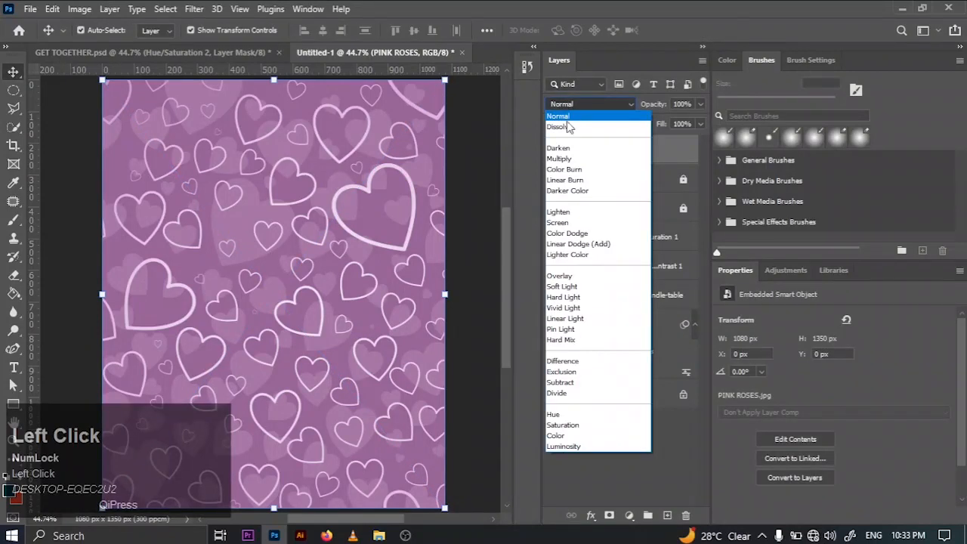
click(580, 130)
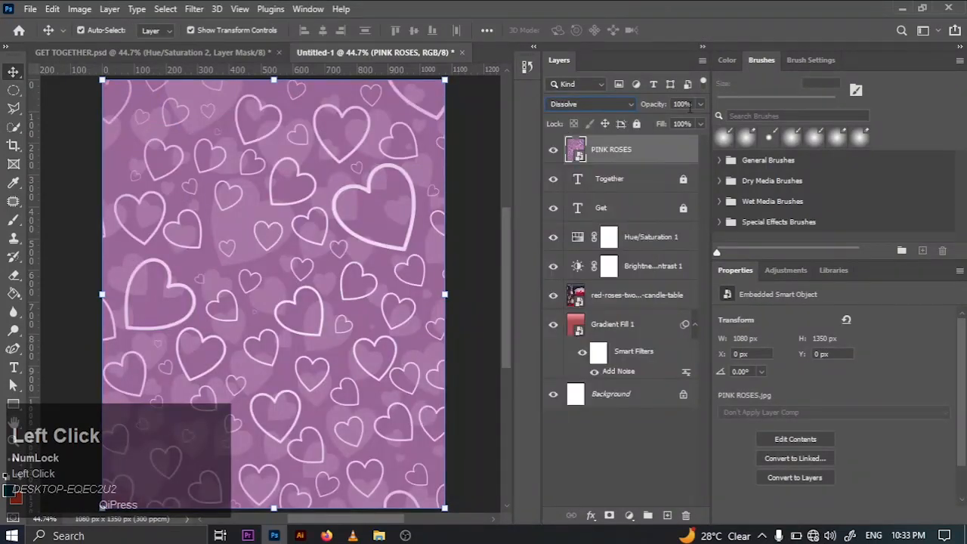
key(ctrl+a)
text(1)
key(Return)
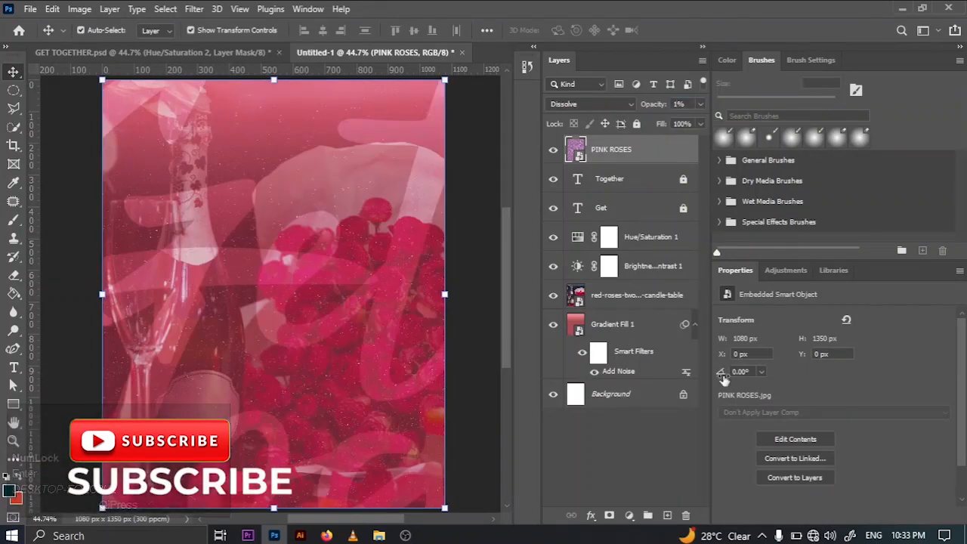
Step: Add a Hue/Saturation adjustment layer above PINK ROSES with Saturation set to 25
click(785, 270)
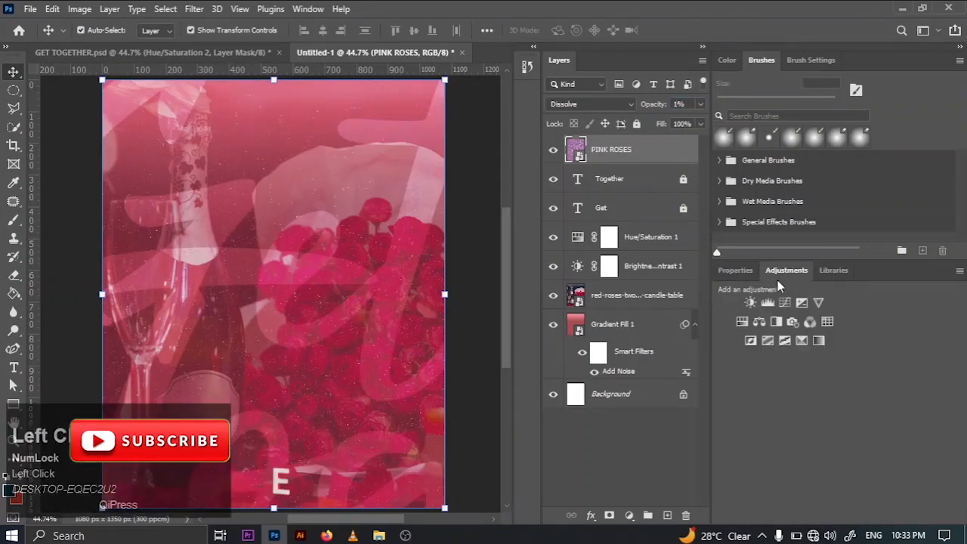
click(742, 320)
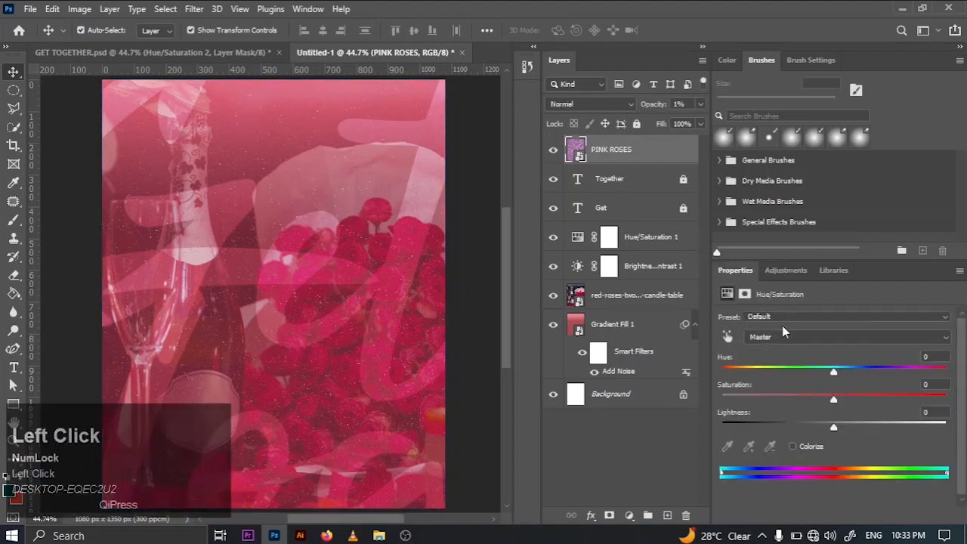
key(BackSpace)
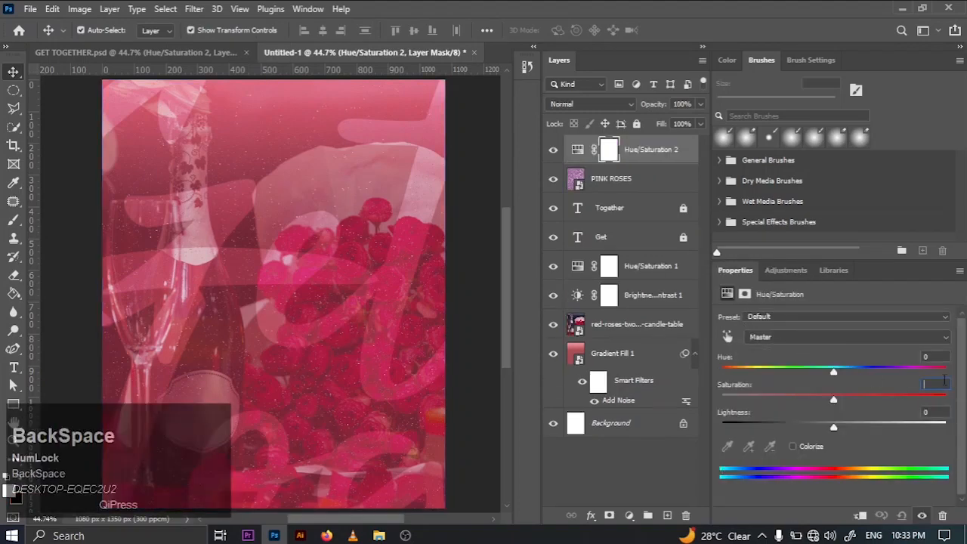
text(25)
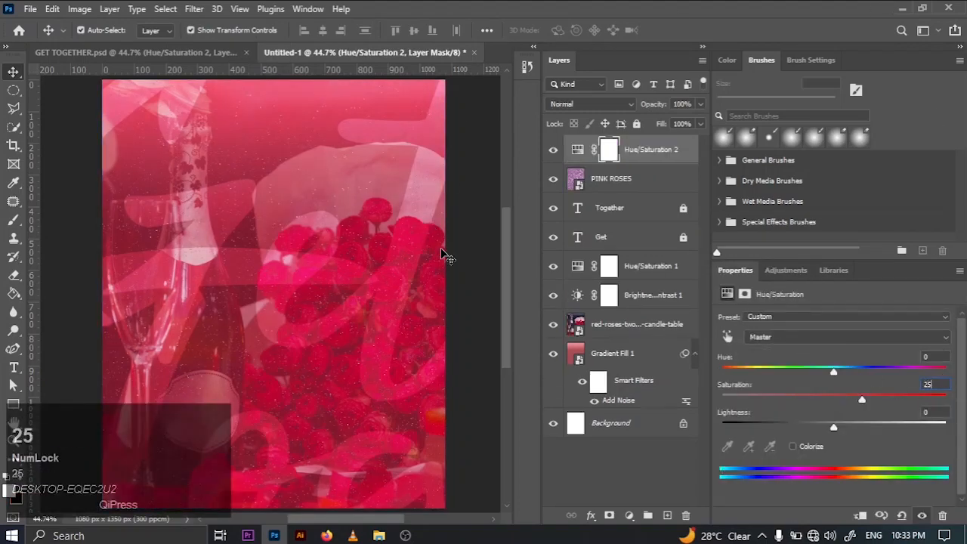
click(479, 253)
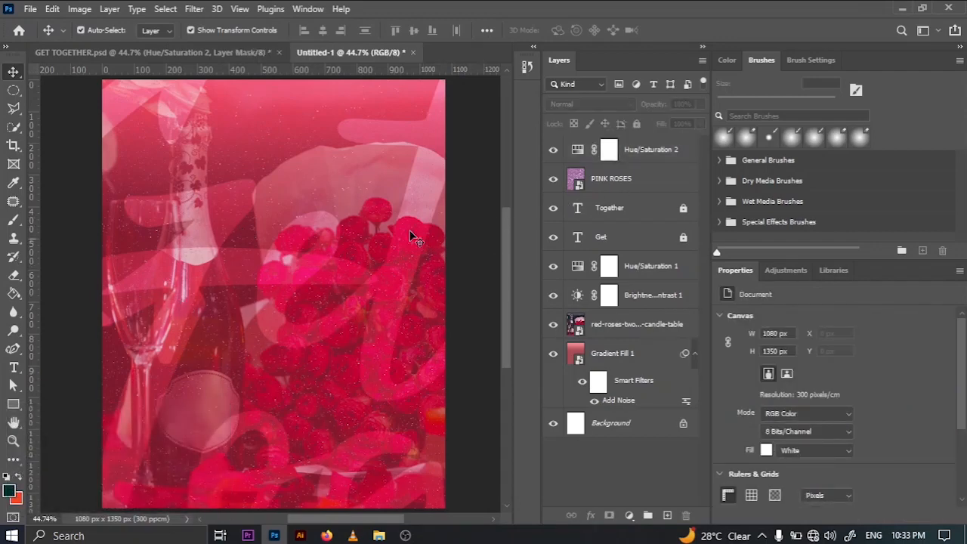
Step: Unlock the Together text layer, shift it to about X -811 px, Y 139 px, and fully lock both it and PINK ROSES
click(683, 210)
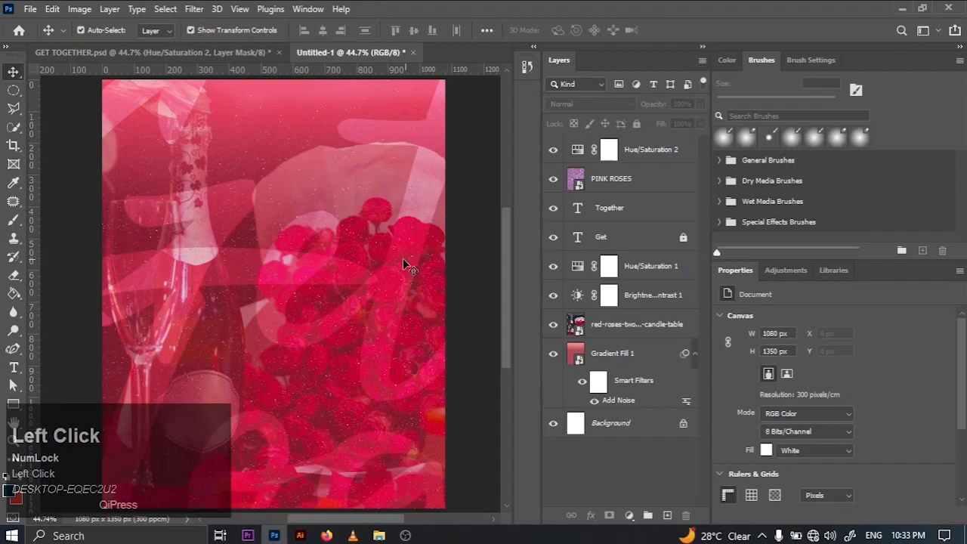
drag(345, 265, 345, 281)
key(ctrl+z)
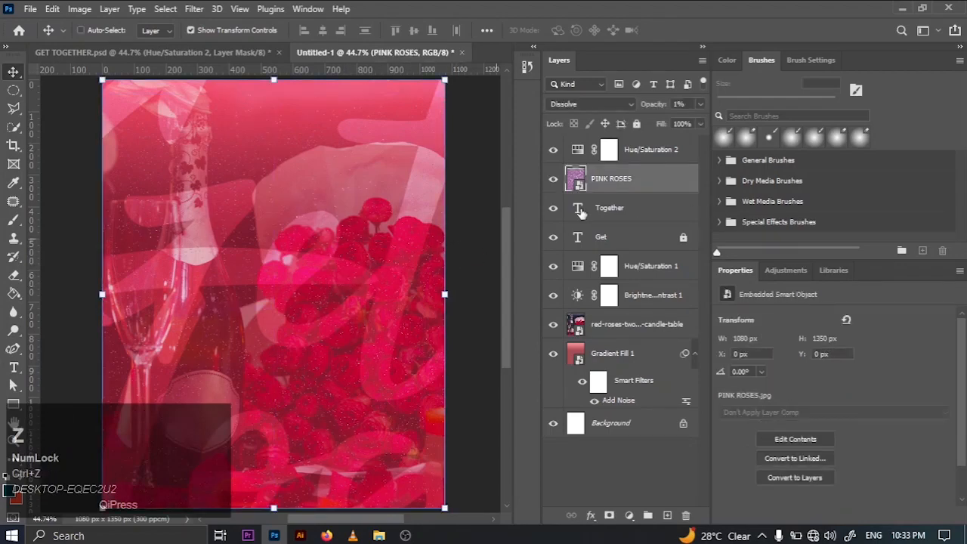
click(636, 123)
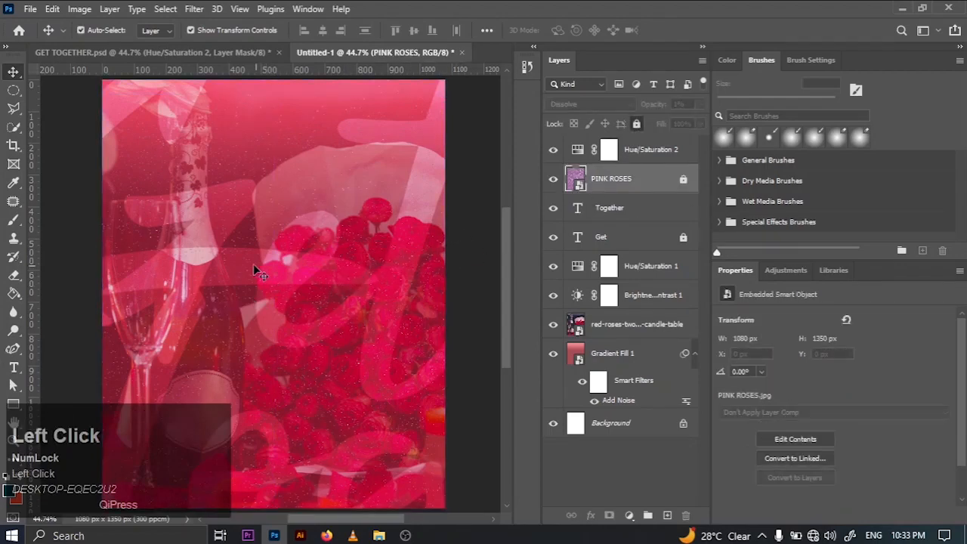
drag(256, 272, 76, 220)
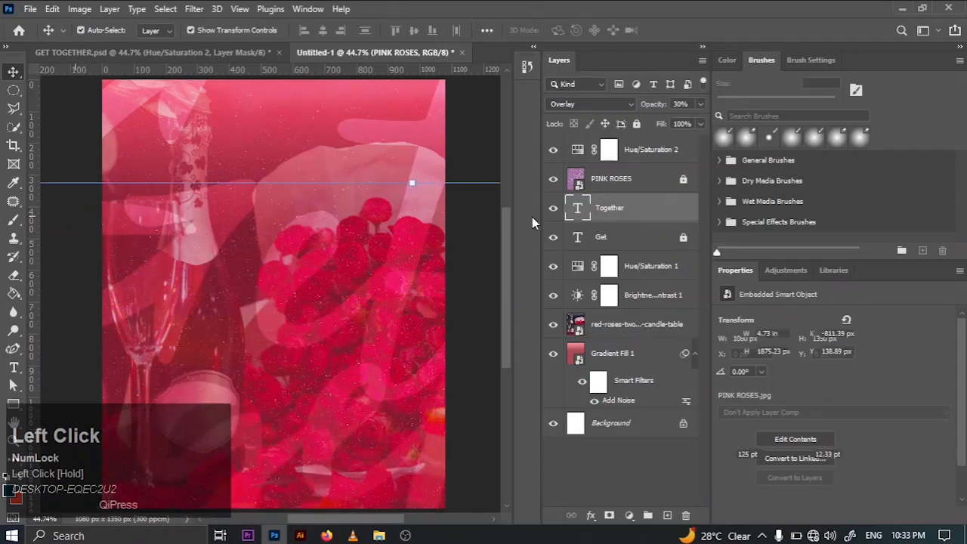
click(636, 123)
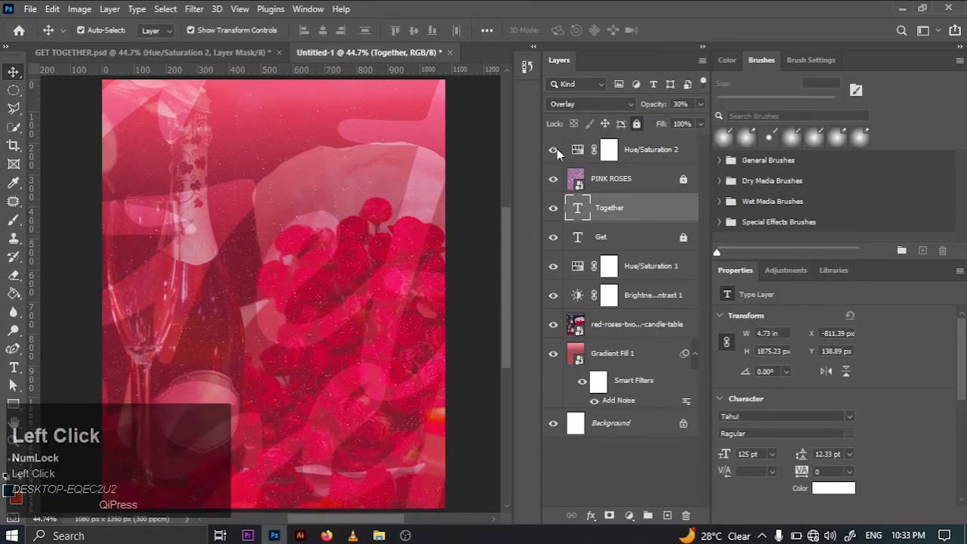
Step: Open the close-up-portrait-stylish-african-couple photo as its own document and select the couple with Select Subject
click(379, 536)
drag(158, 121, 468, 53)
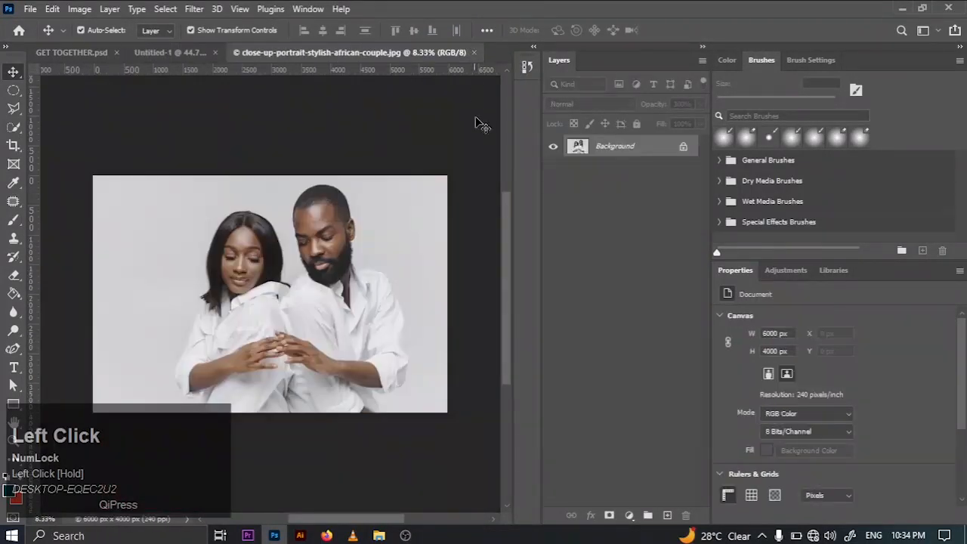
key(ctrl+0)
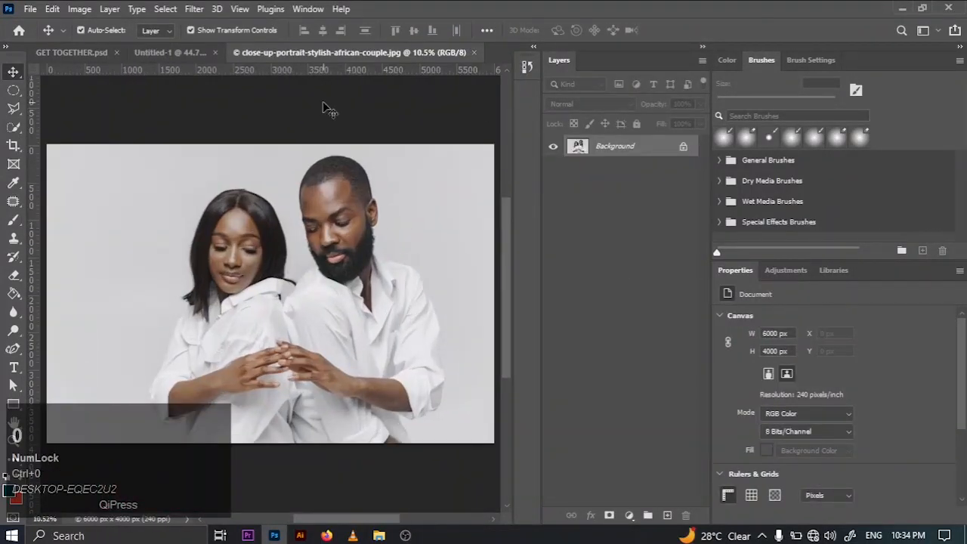
click(163, 9)
click(178, 174)
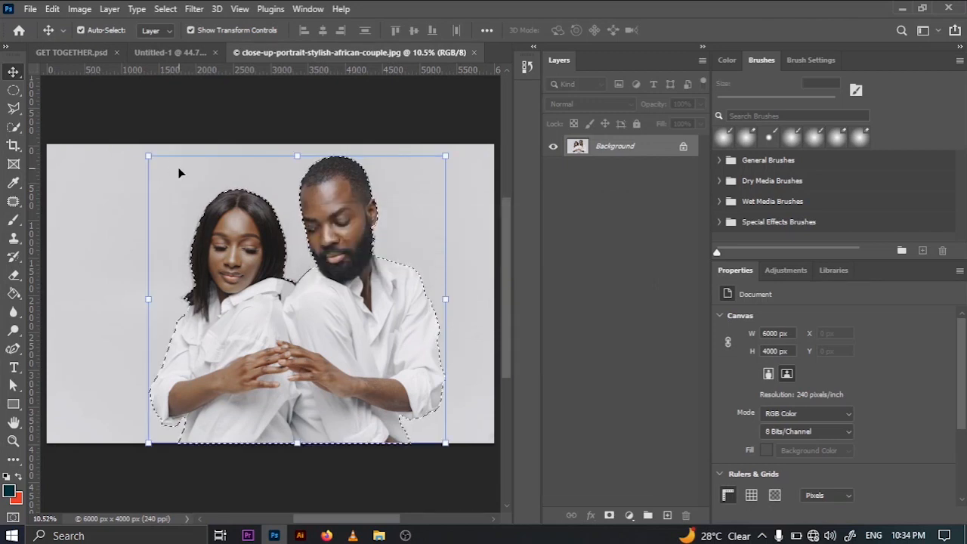
Step: Smooth the couple's selection with a 3-pixel radius and contract it slightly
click(165, 8)
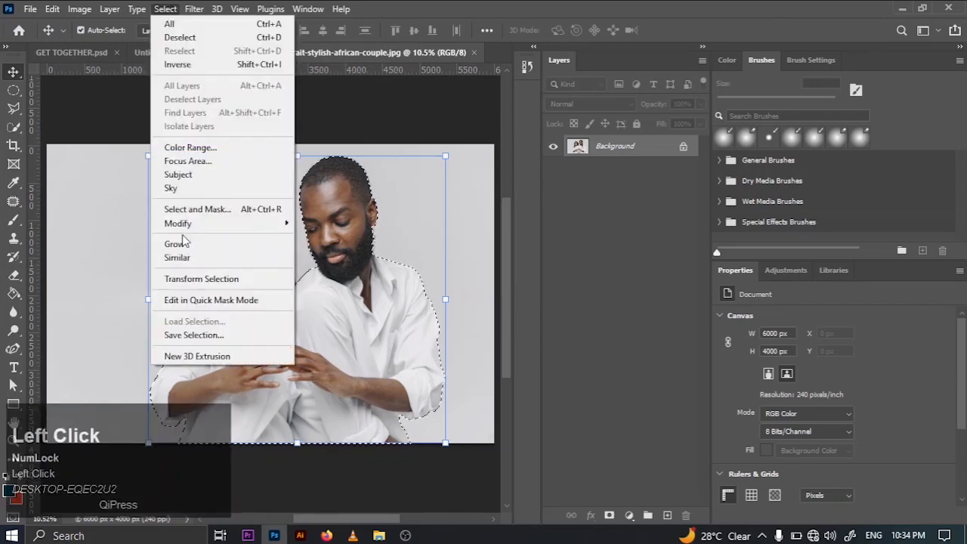
mouse_move(249, 224)
click(323, 236)
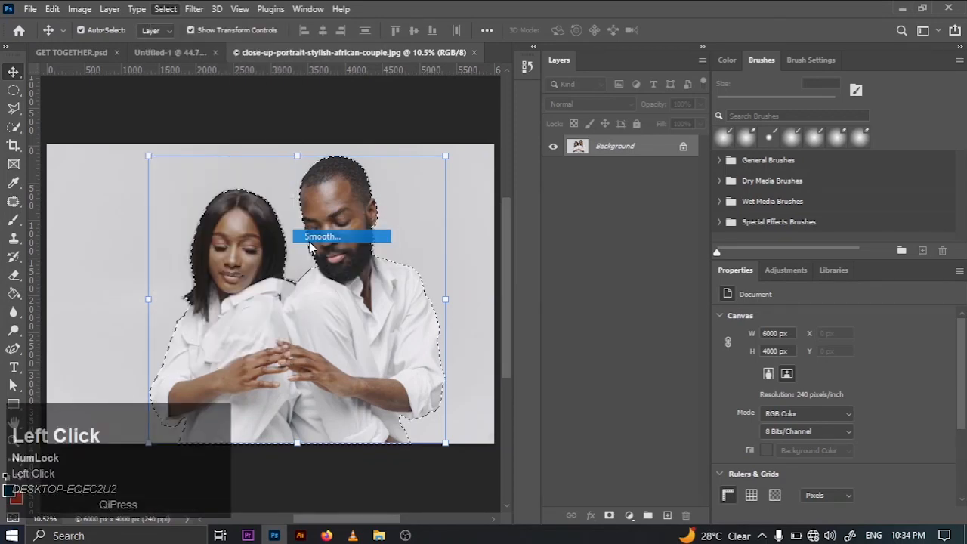
click(538, 170)
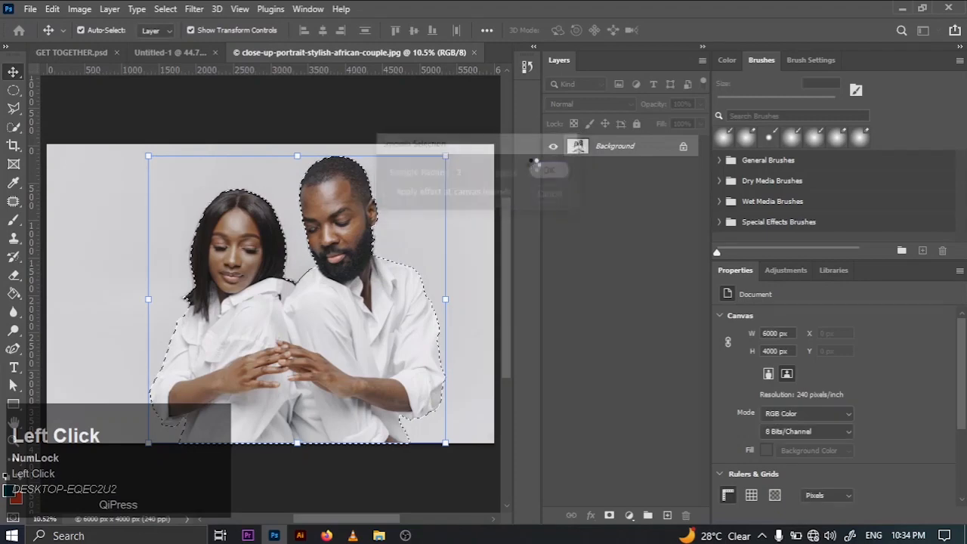
click(165, 8)
mouse_move(217, 227)
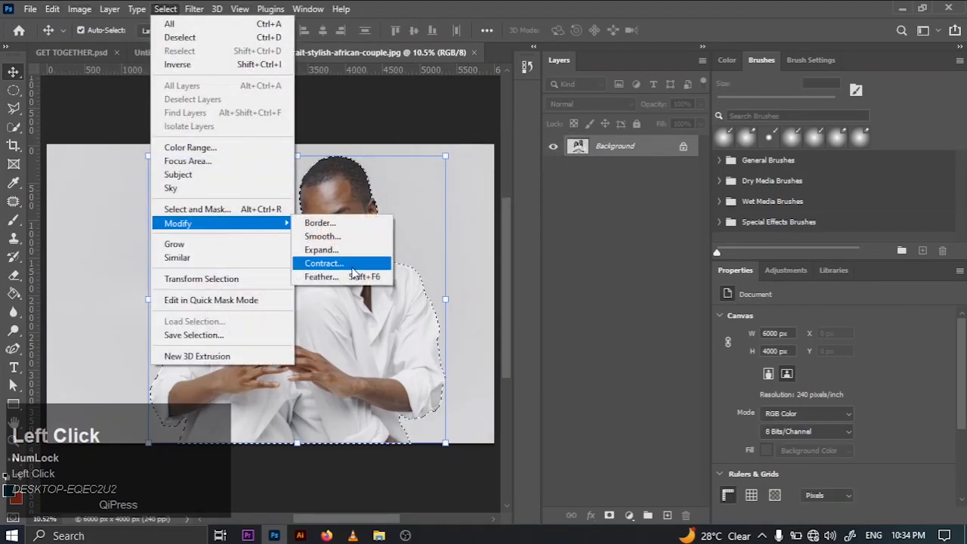
click(346, 263)
click(545, 174)
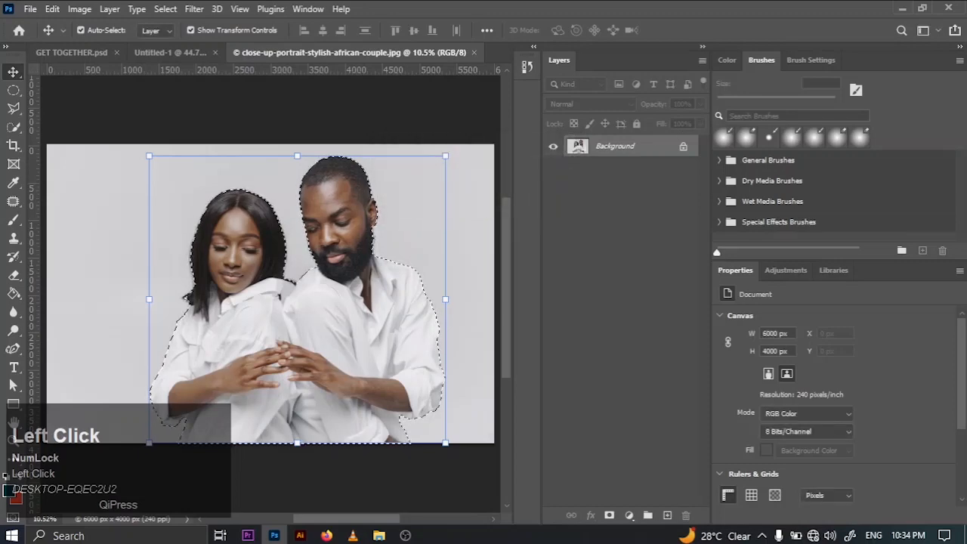
Step: Mask out the photo's background from the couple selection and convert the masked layer to a smart object
click(609, 515)
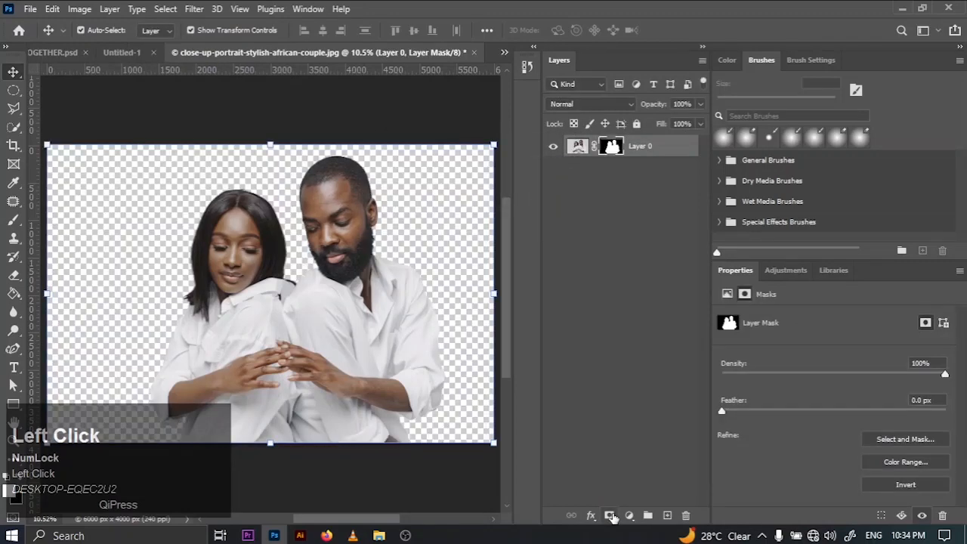
right_click(652, 151)
click(738, 199)
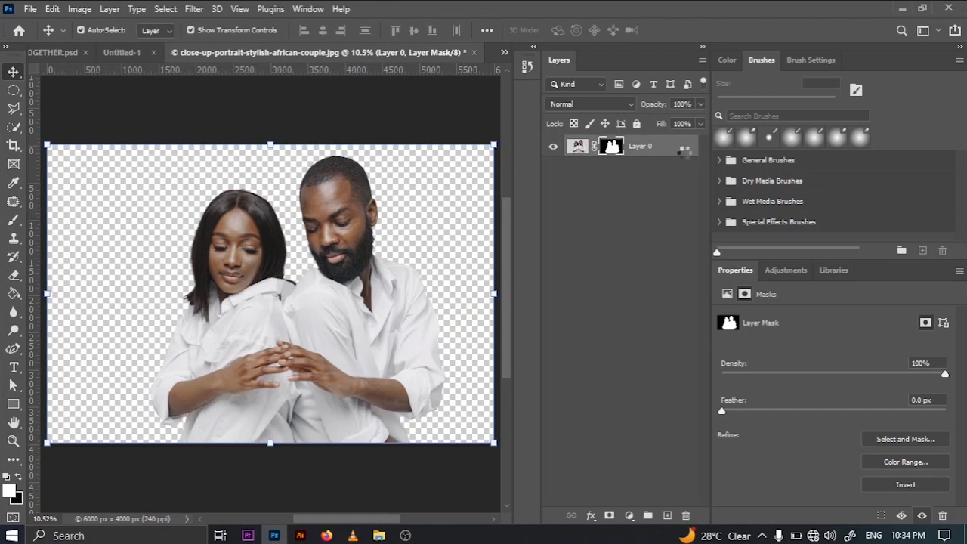
Step: Duplicate the couple's layer into the Untitled-1 document and stack it directly above PINK ROSES
right_click(684, 157)
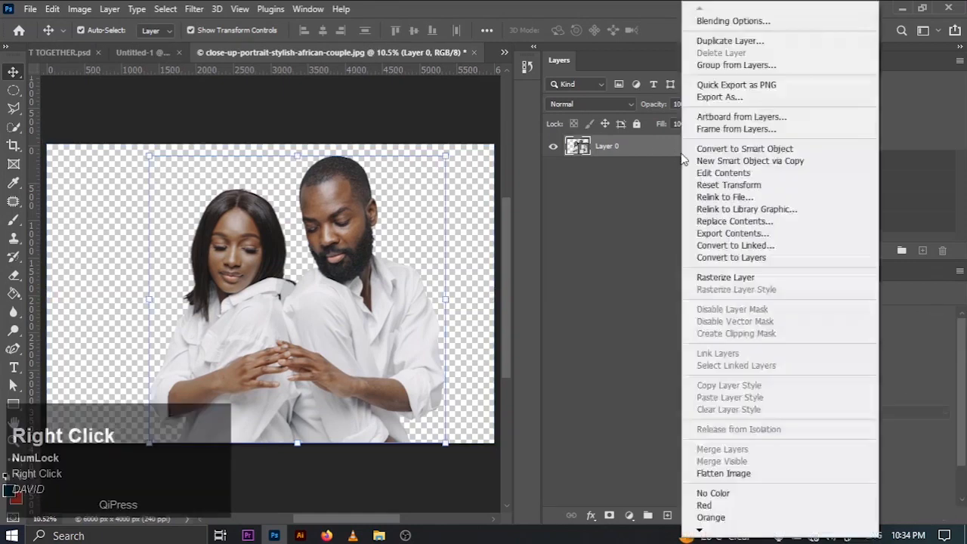
click(707, 43)
click(447, 201)
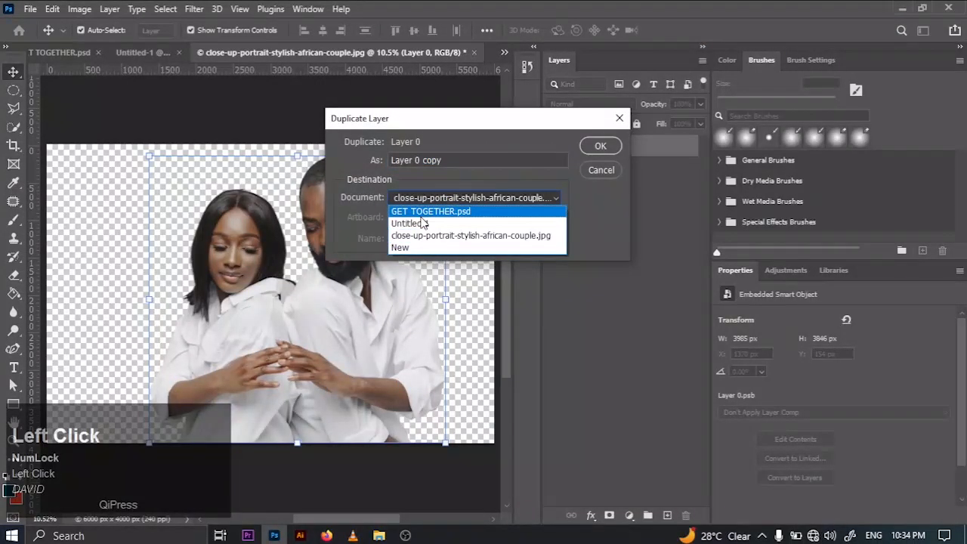
click(423, 224)
click(600, 146)
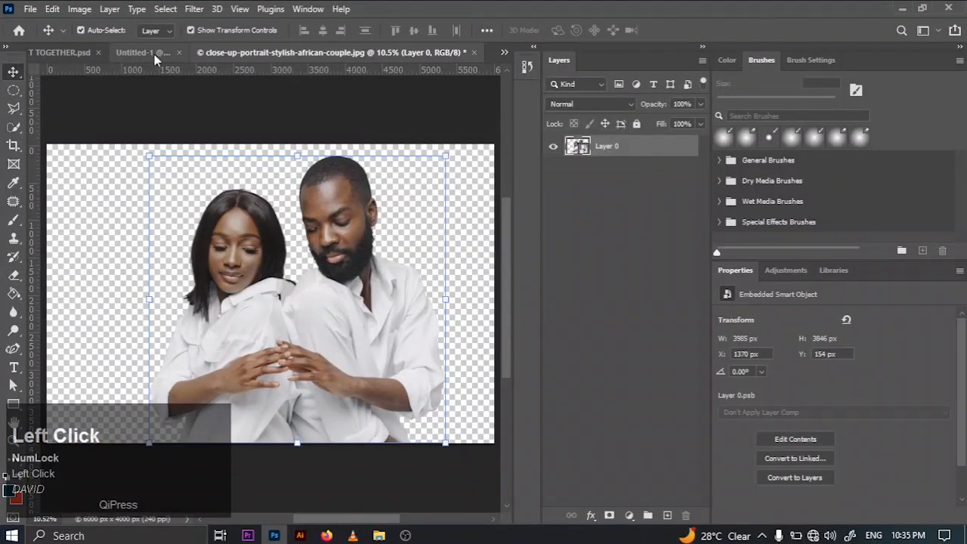
click(154, 56)
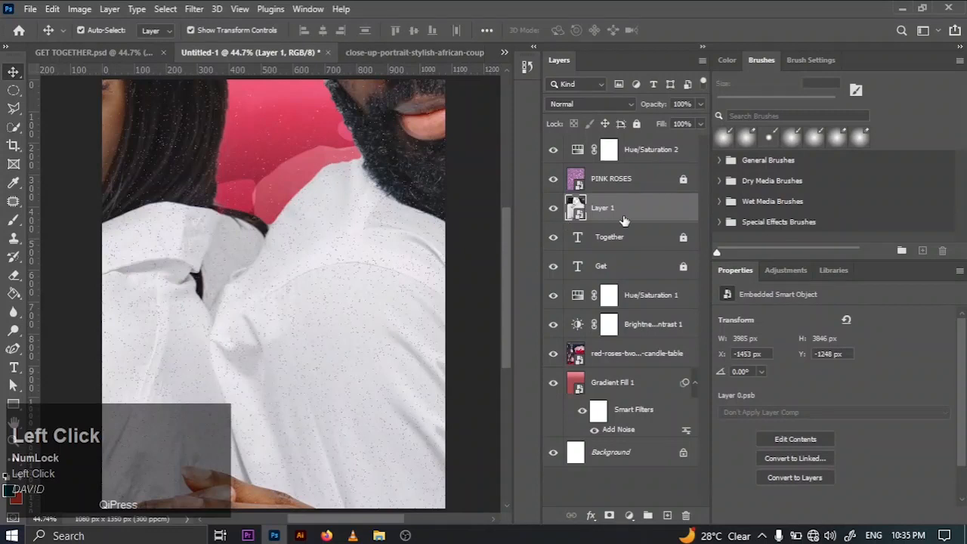
drag(624, 219, 619, 163)
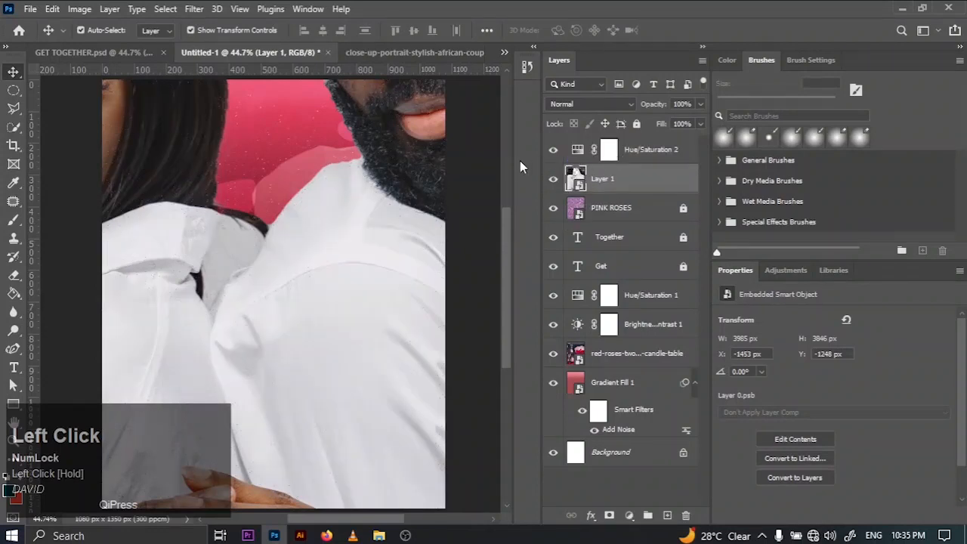
Step: Scale the couple layer down proportionally to about 5.8% over the flyer's lower-left corner
key(ctrl+minus)
key(ctrl+minus)
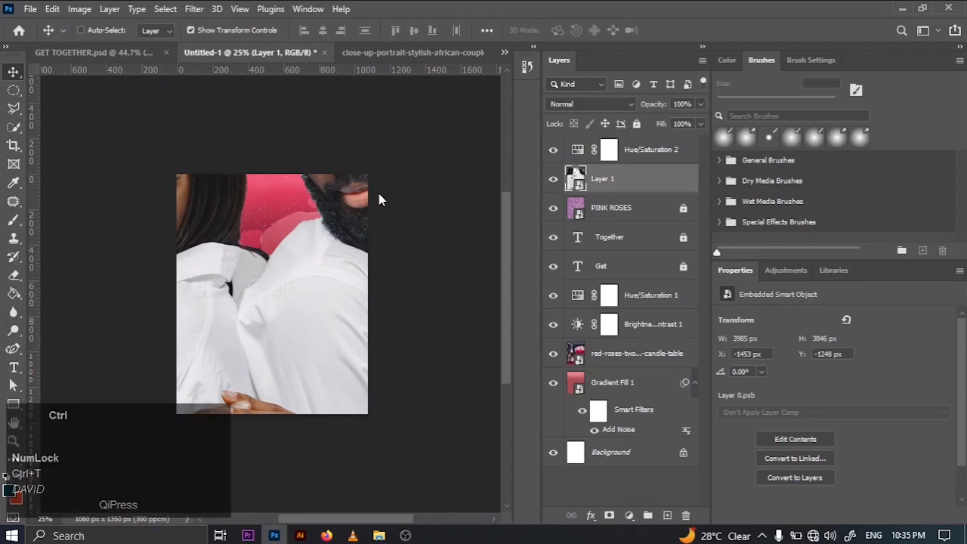
key(ctrl+minus)
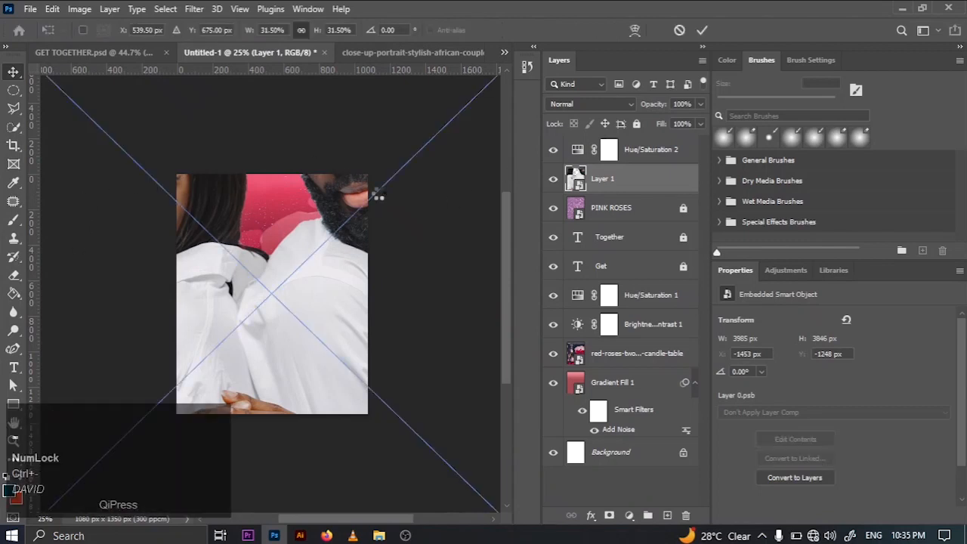
key(ctrl+minus)
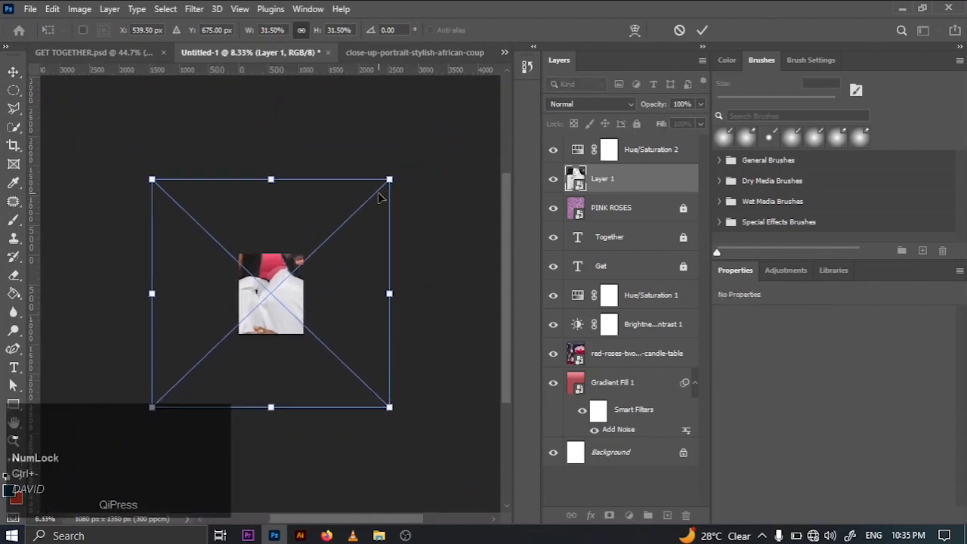
drag(152, 179, 224, 301)
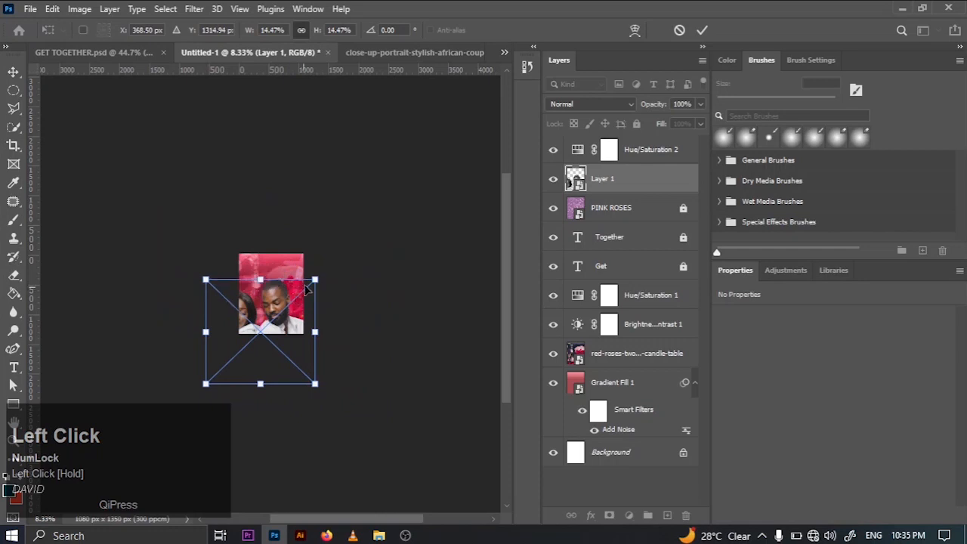
drag(316, 279, 273, 314)
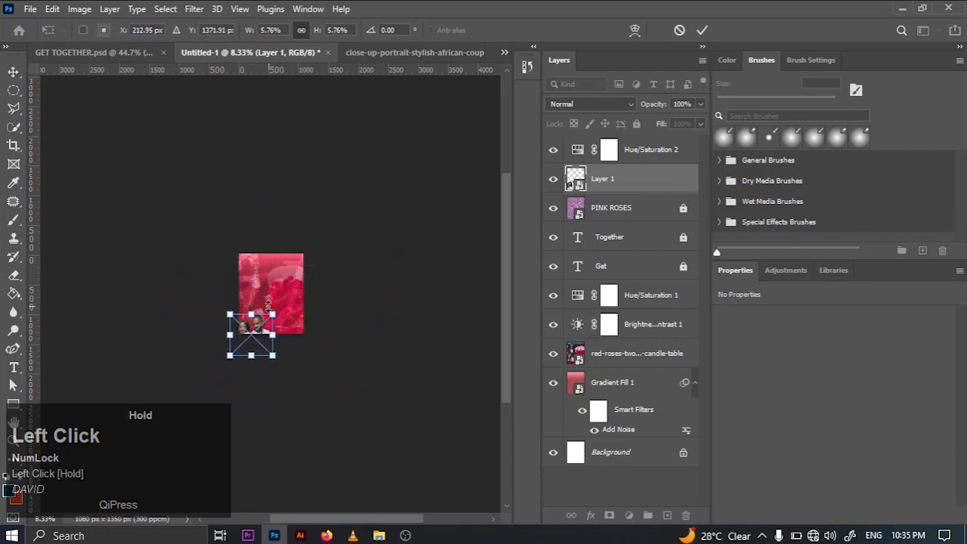
click(701, 31)
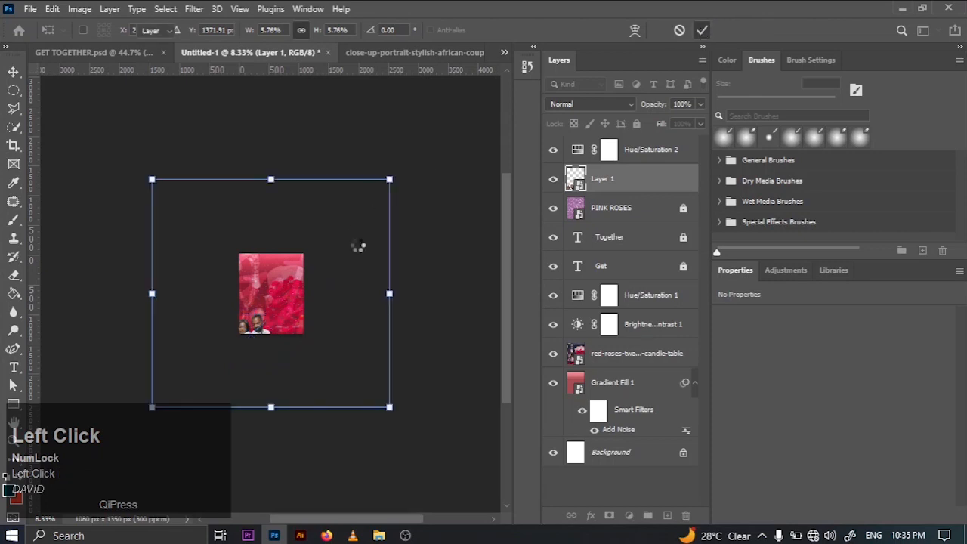
Step: Raise the couple in the flyer's lower-left corner to about X -110 px, Y 839 px
ctrl+click(360, 251)
key(ctrl+0)
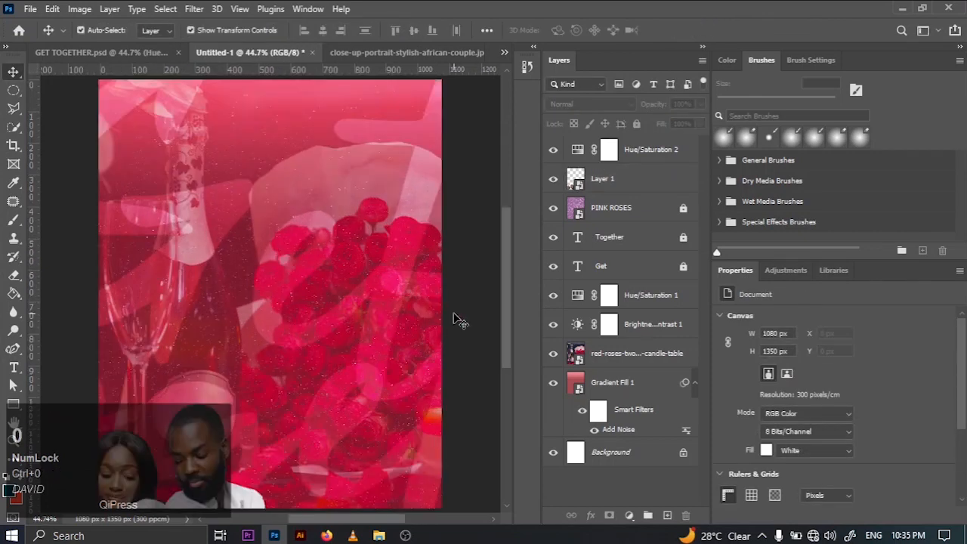
click(247, 500)
drag(248, 500, 255, 438)
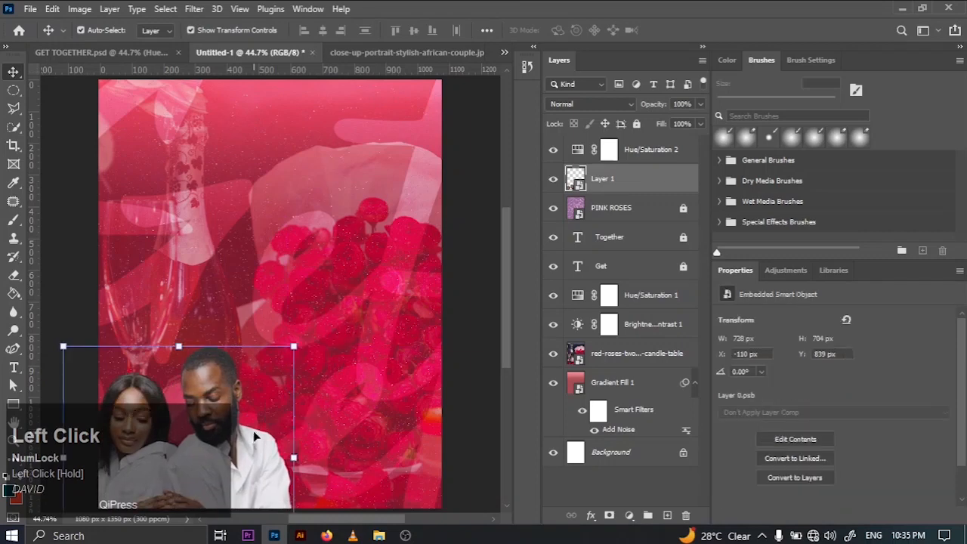
click(448, 265)
Step: Add a Gradient Map adjustment above the couple layer and clip it to that layer
click(633, 180)
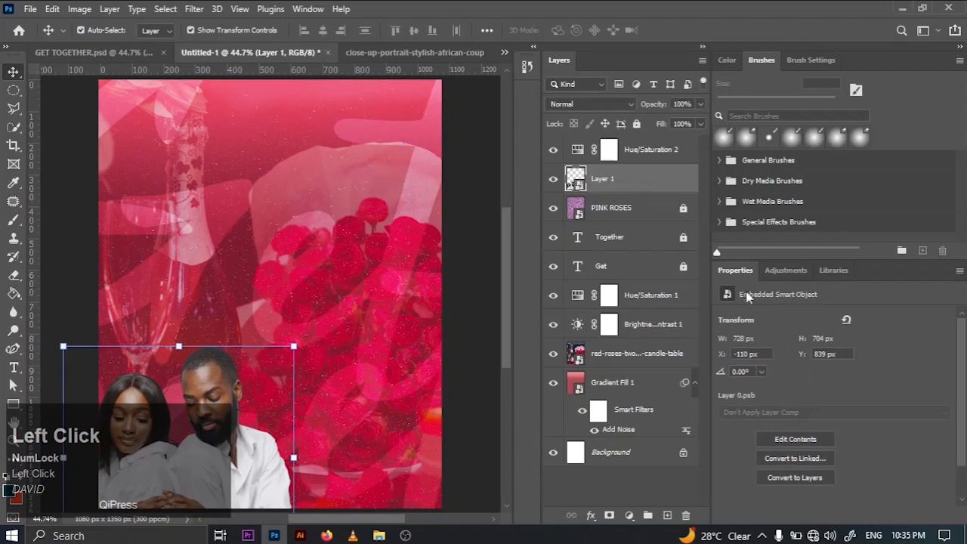
click(775, 274)
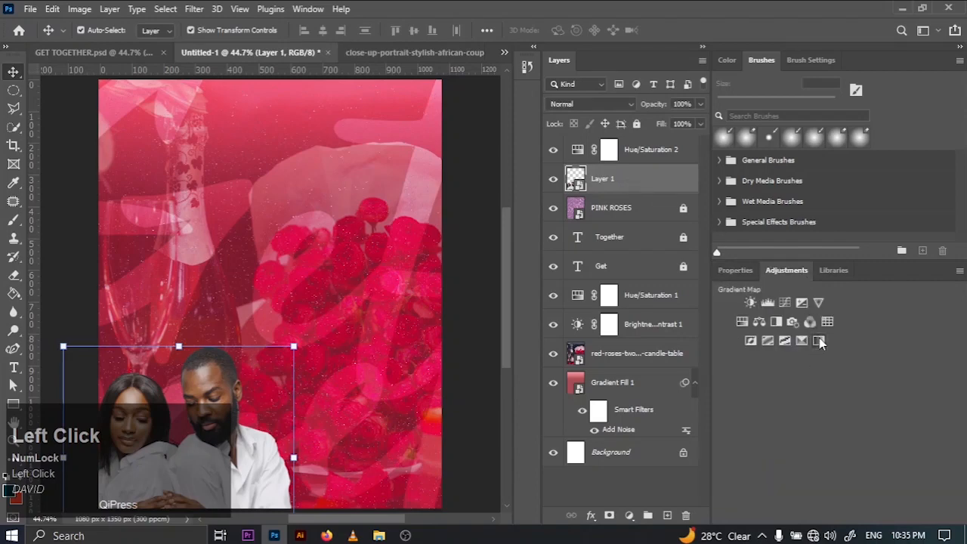
click(819, 337)
right_click(689, 181)
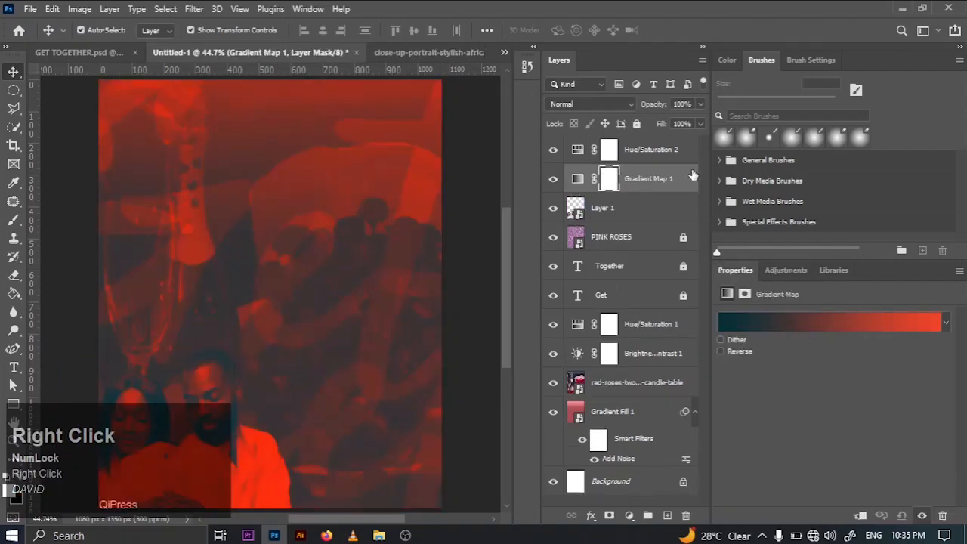
click(756, 273)
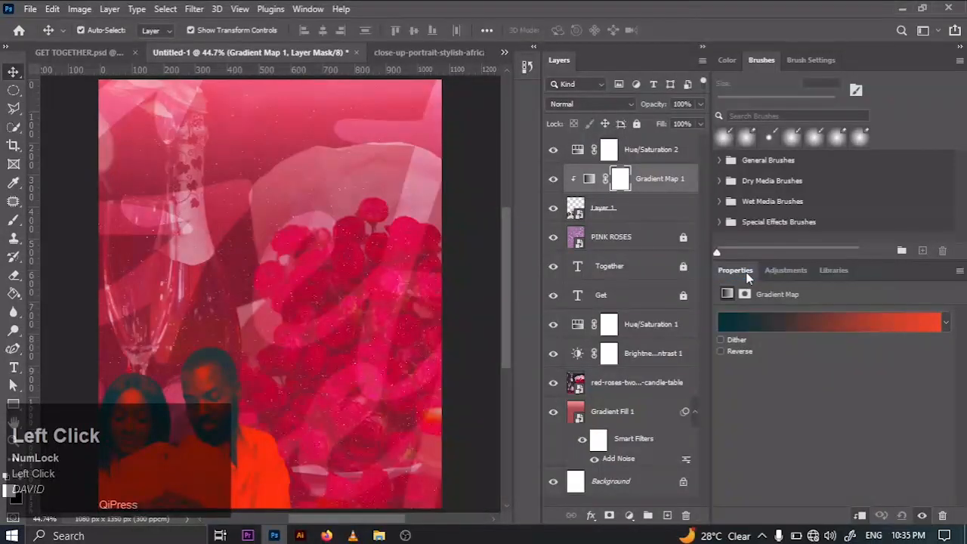
Step: Set the Gradient Map's starting colour stop to ba1c4d
click(740, 325)
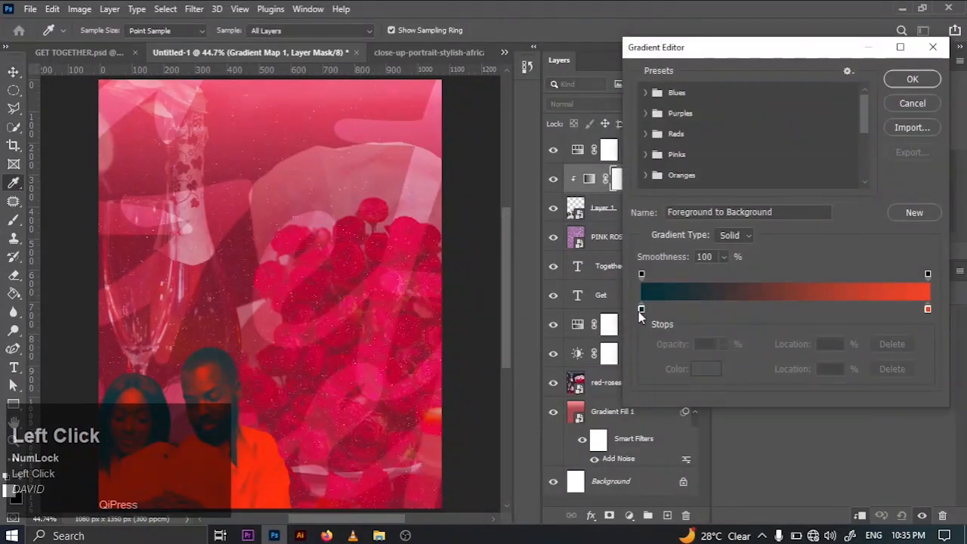
click(639, 310)
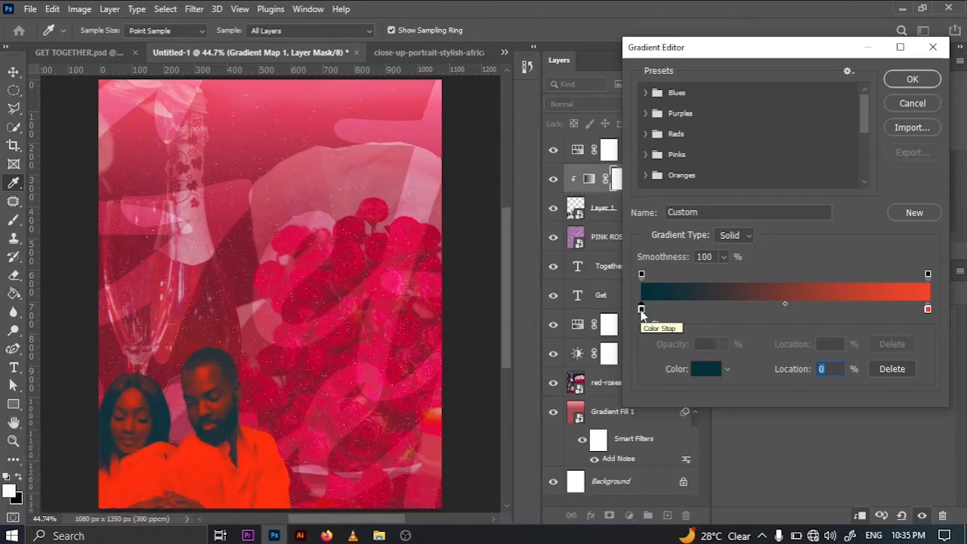
click(712, 371)
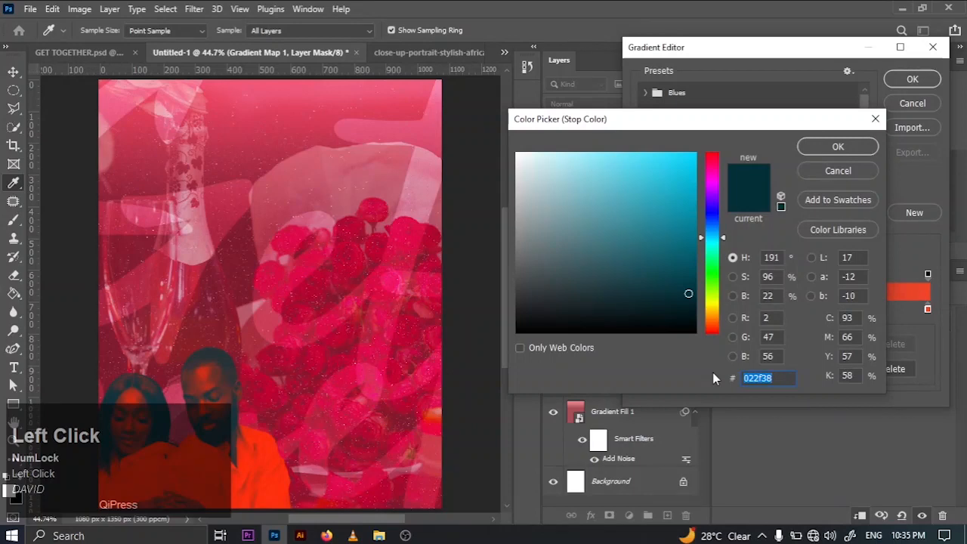
text(ba)
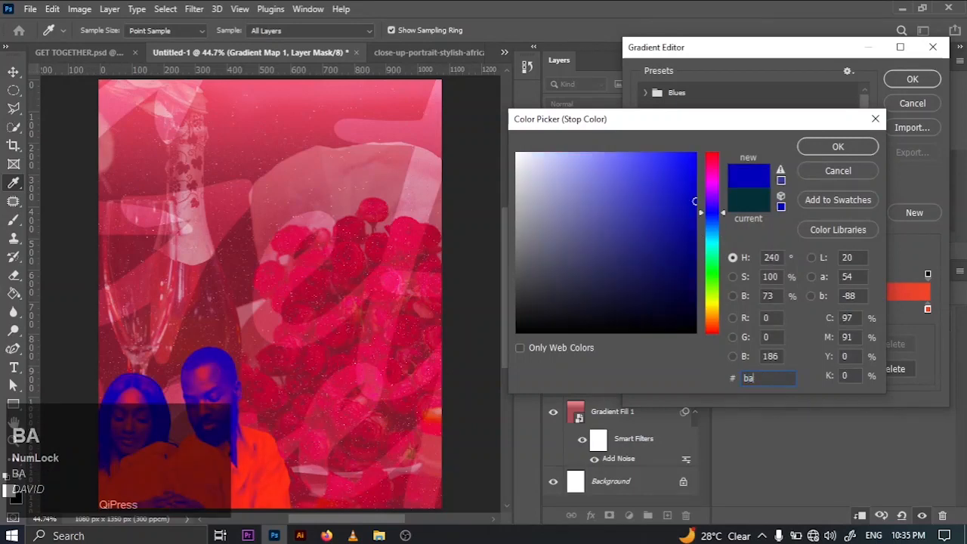
text(1c)
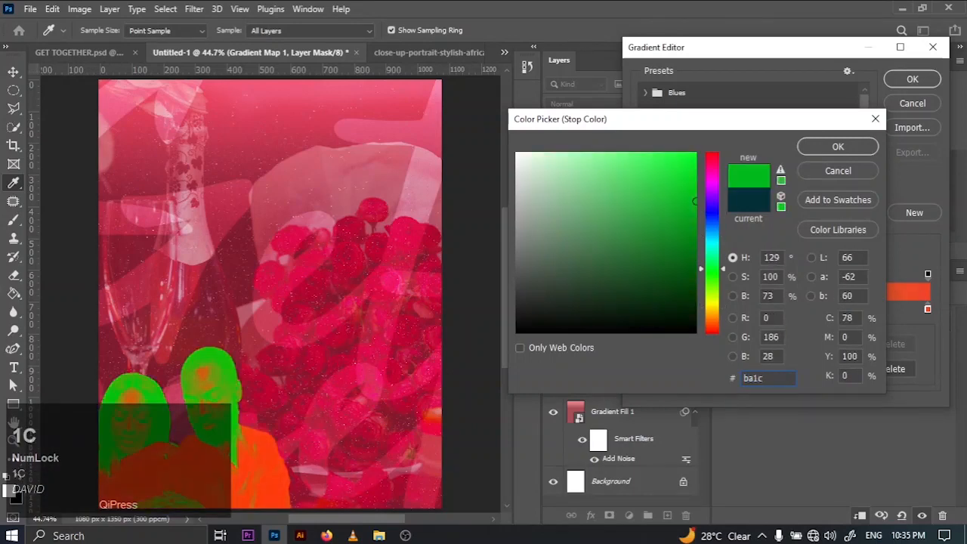
text(4d)
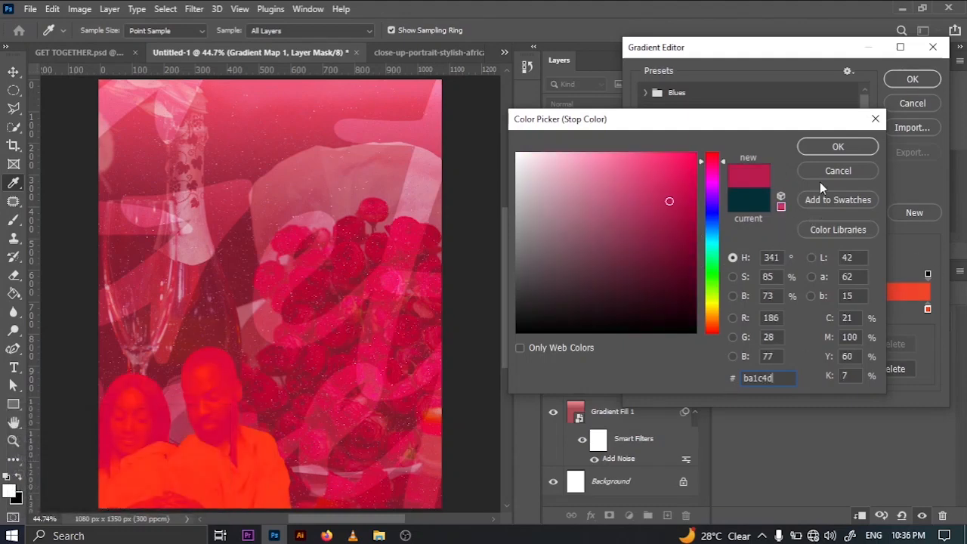
click(835, 148)
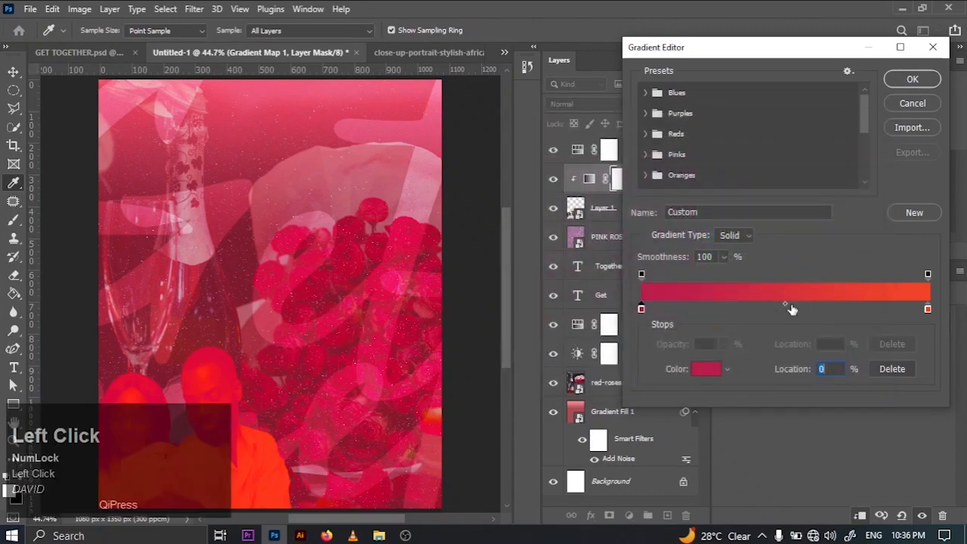
Step: Add a middle colour stop at 52% of the Gradient Map and set its colour to ff90a3
click(790, 306)
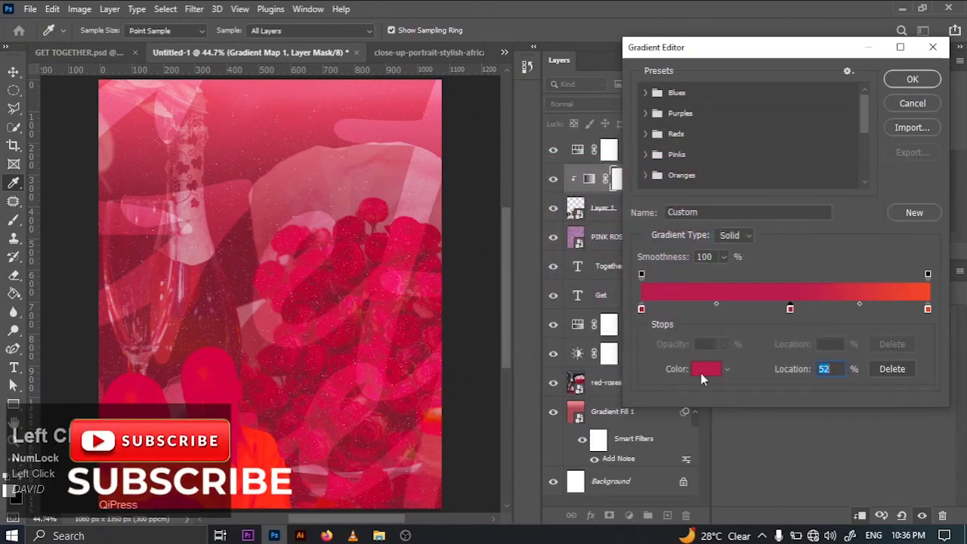
click(702, 370)
text(ff9)
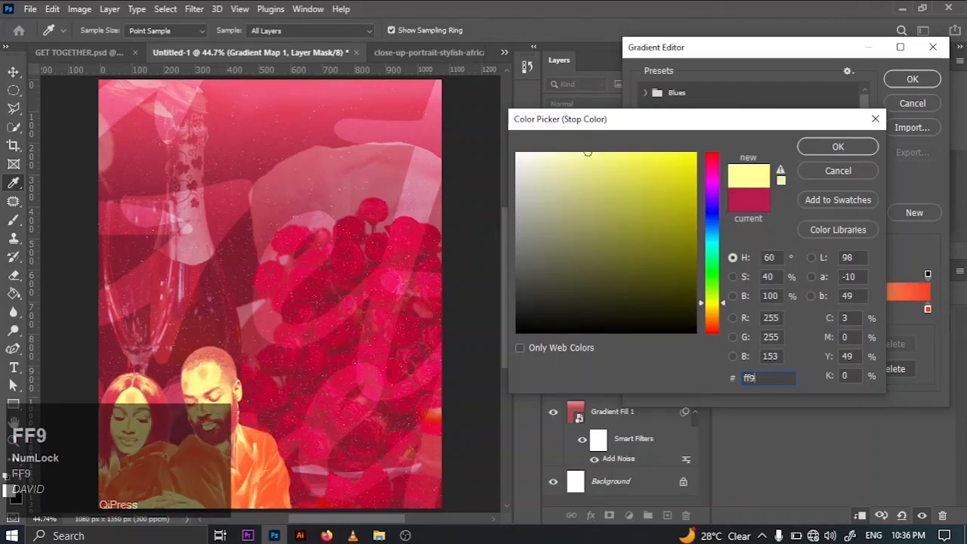
text(0a)
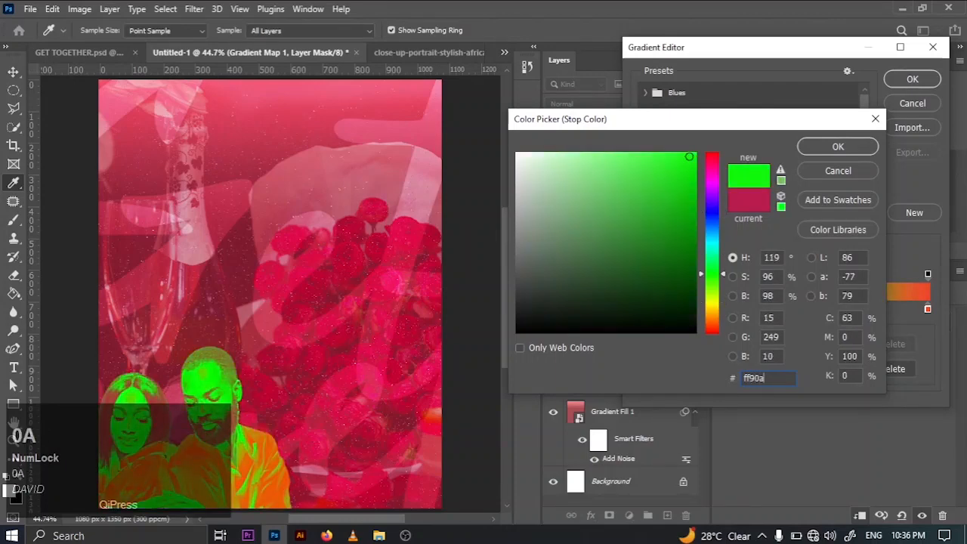
text(3)
click(831, 148)
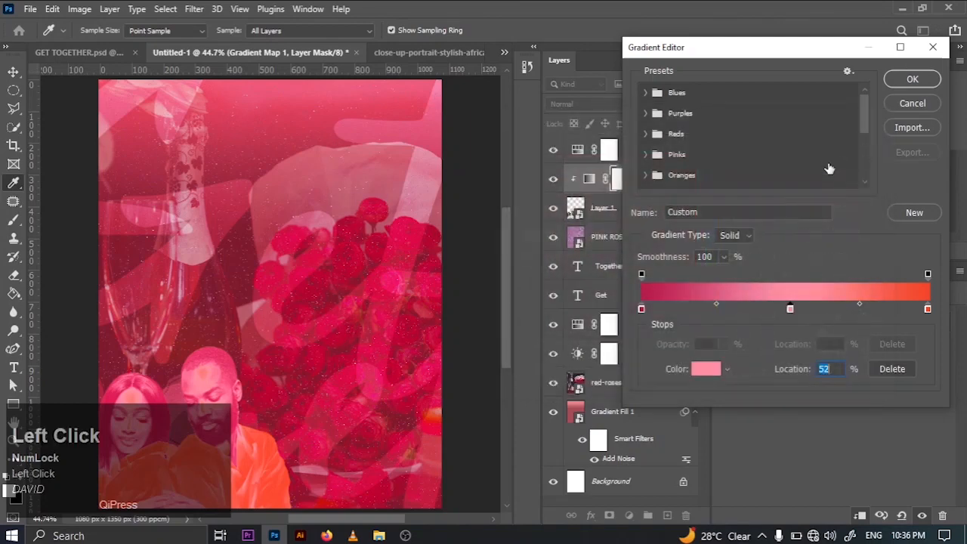
Step: Set the Gradient Map's end colour stop at 100% to white, ffffff
click(927, 309)
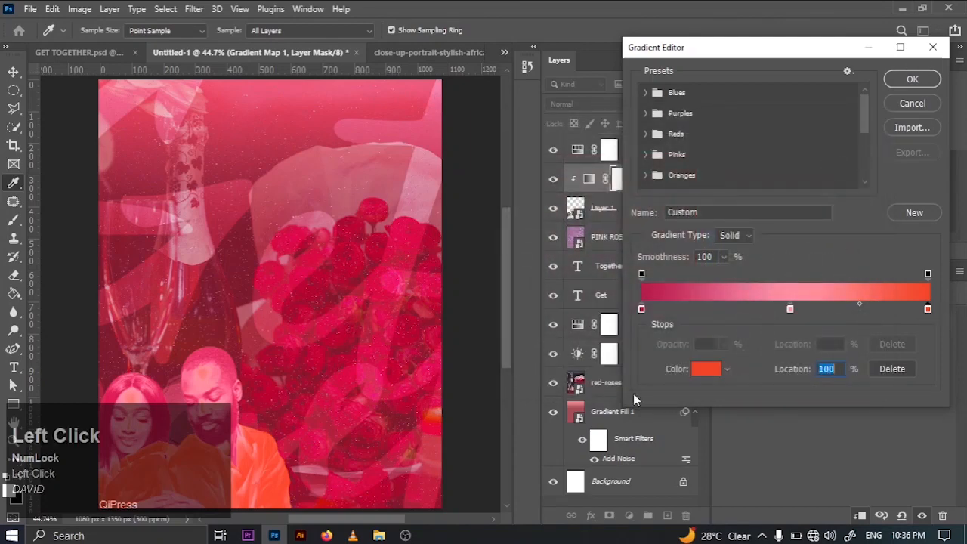
click(699, 377)
text(ffffff)
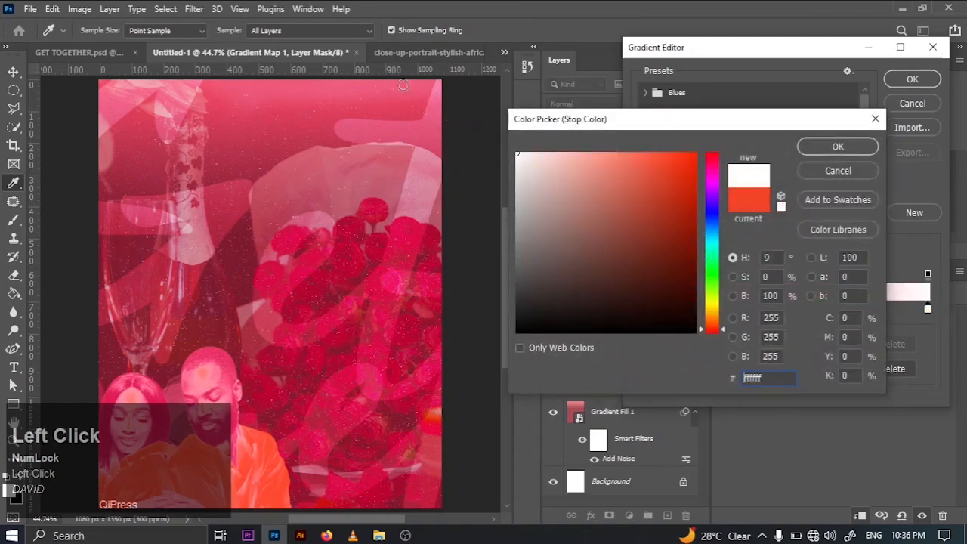
click(838, 148)
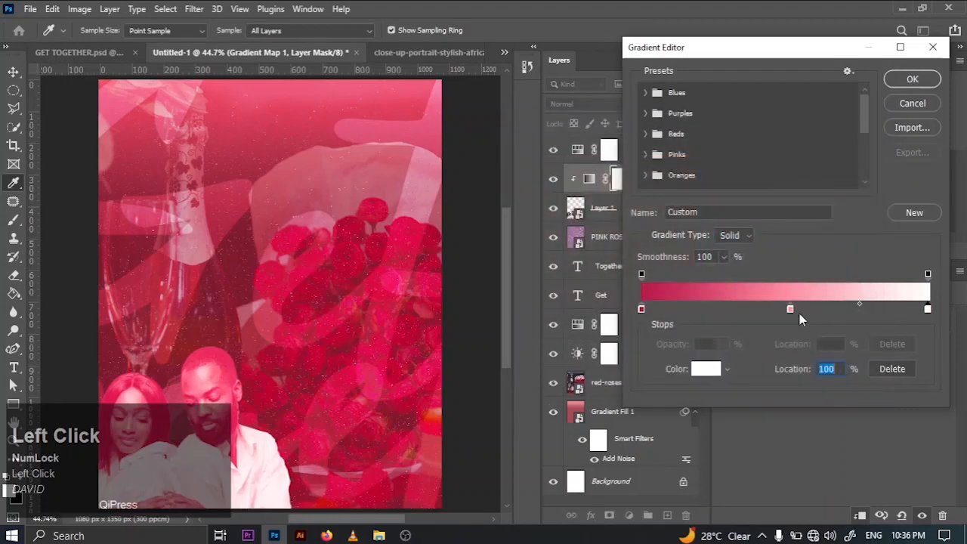
Step: Shift the gradient's pink stop to 59% and its crimson stop to 17%, and set the Gradient Map's blend mode to Soft Light
drag(790, 308, 810, 309)
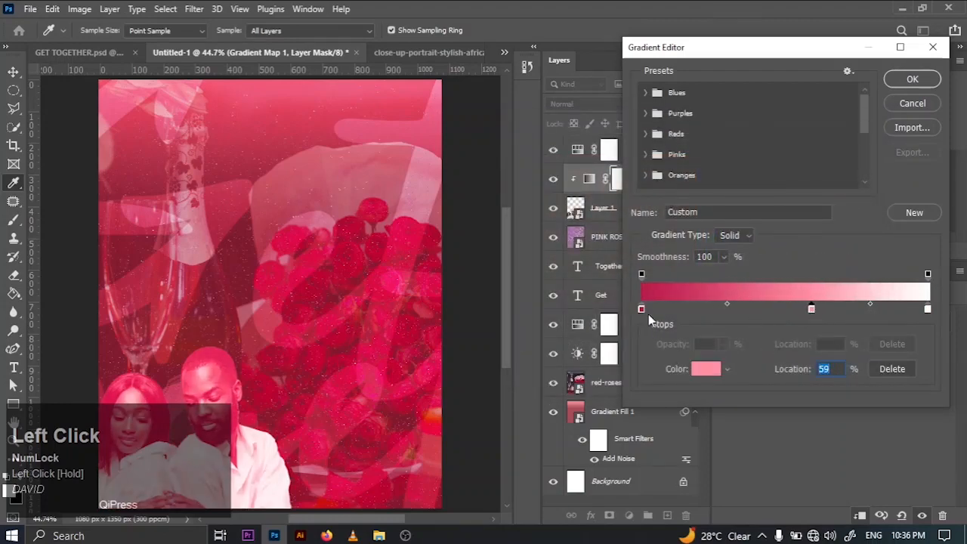
drag(642, 310, 690, 311)
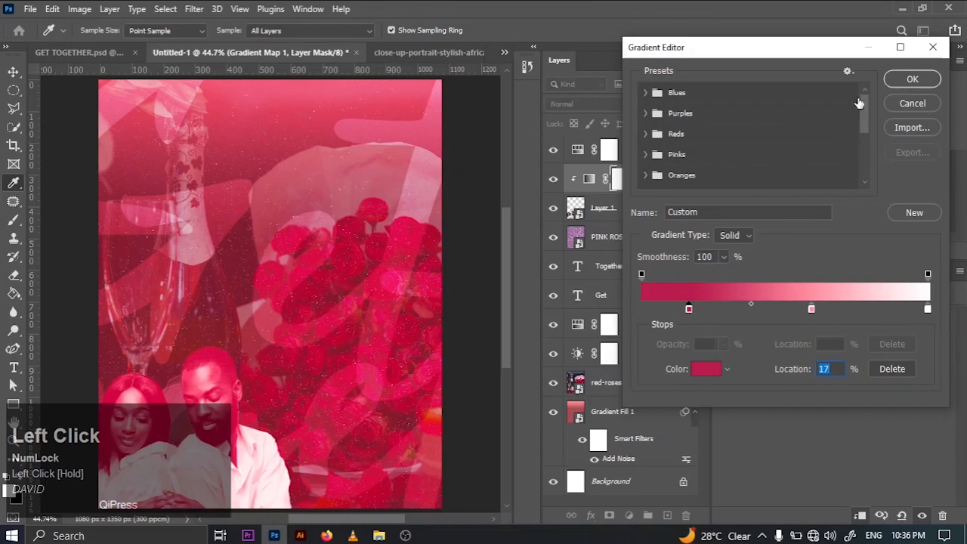
click(912, 79)
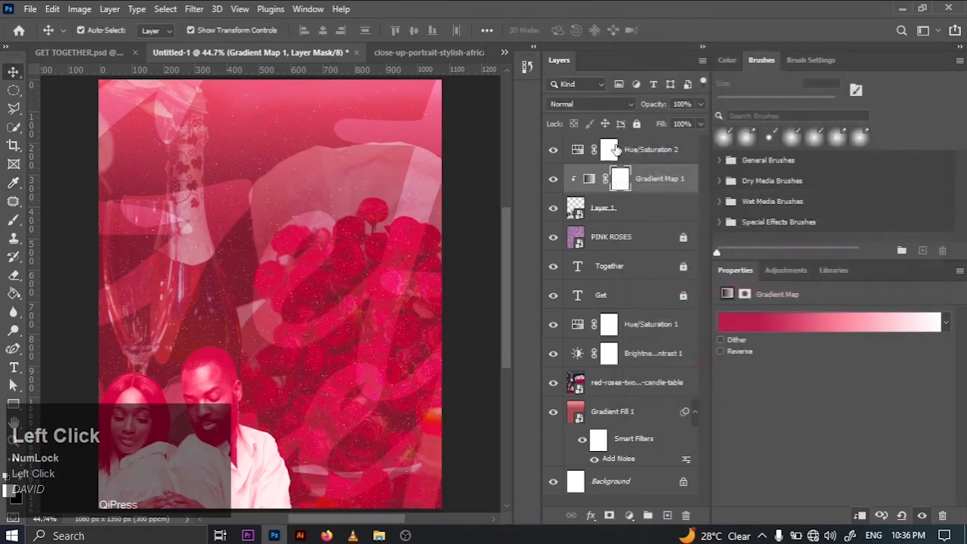
click(581, 105)
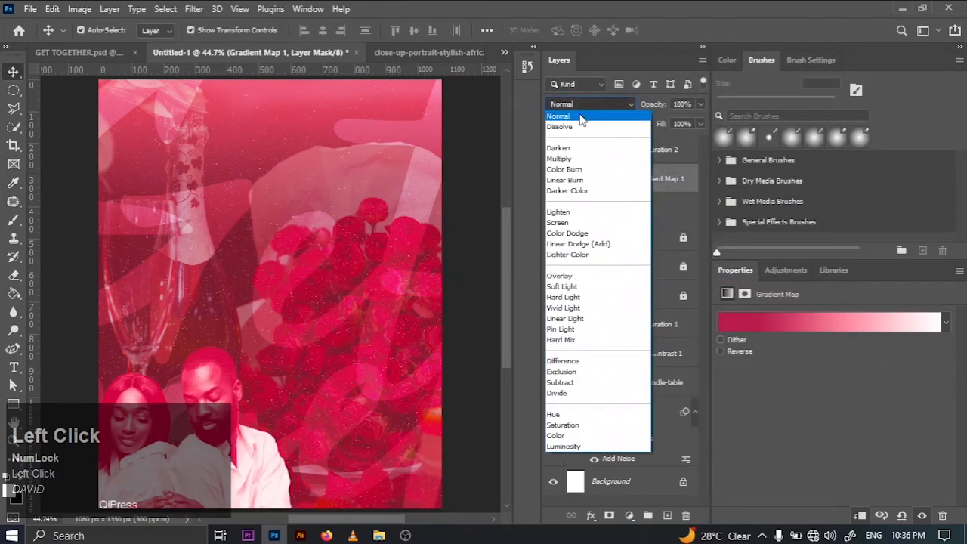
click(561, 288)
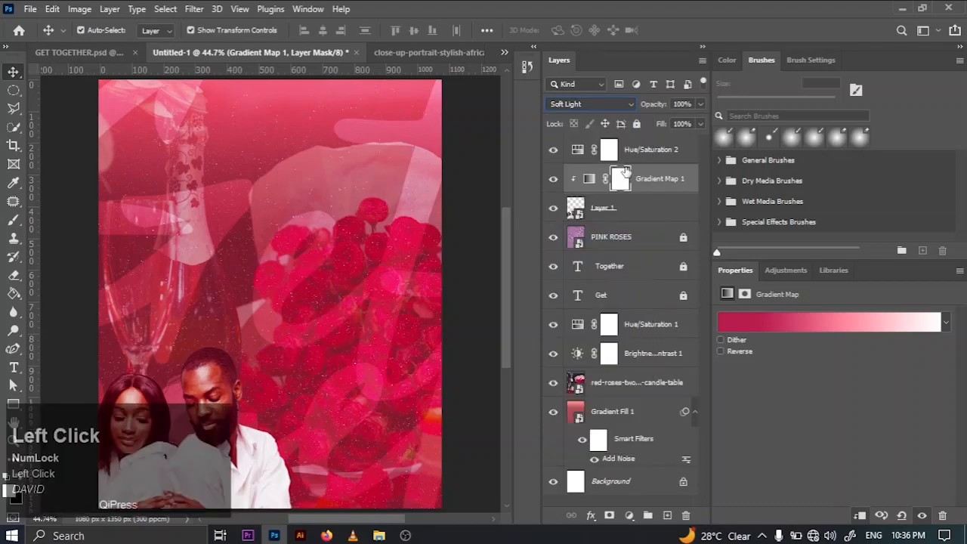
Step: Check the Gradient Map layer in GET TOGETHER.psd and set the working flyer's Gradient Map blend mode to Overlay
click(113, 55)
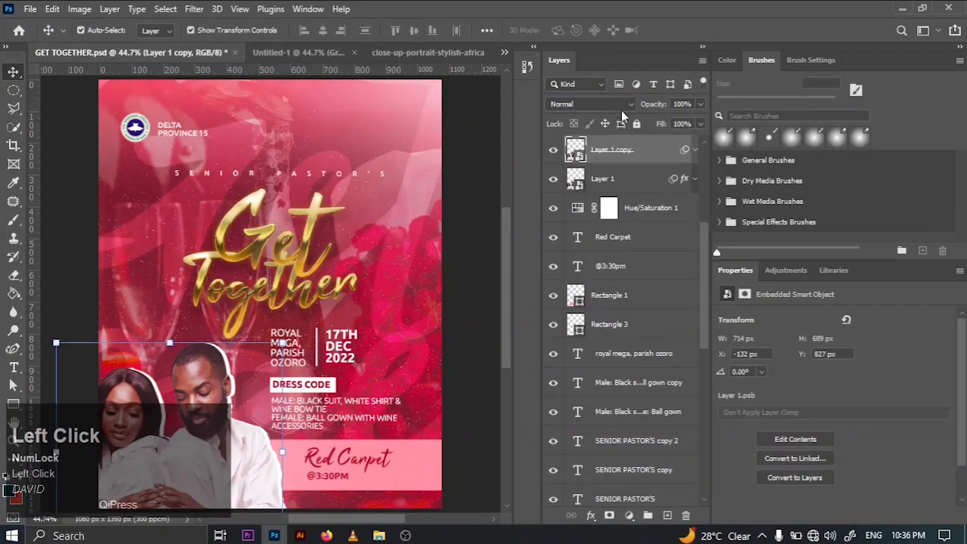
scroll(642, 162, up, 2)
click(639, 178)
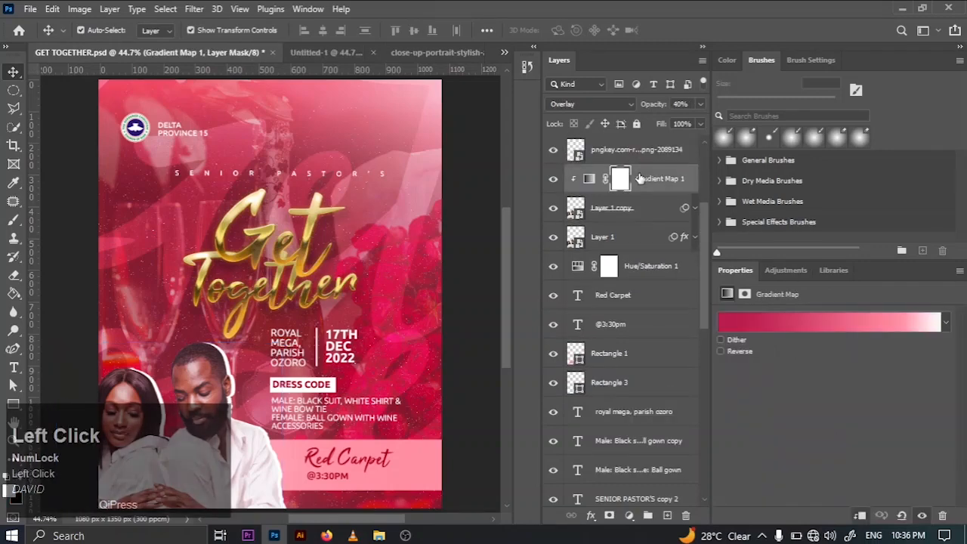
click(325, 53)
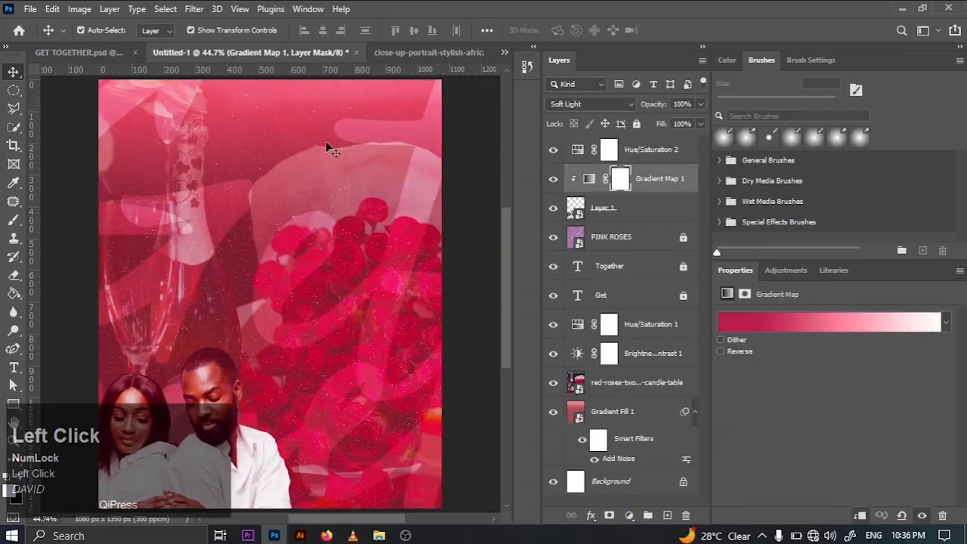
click(589, 104)
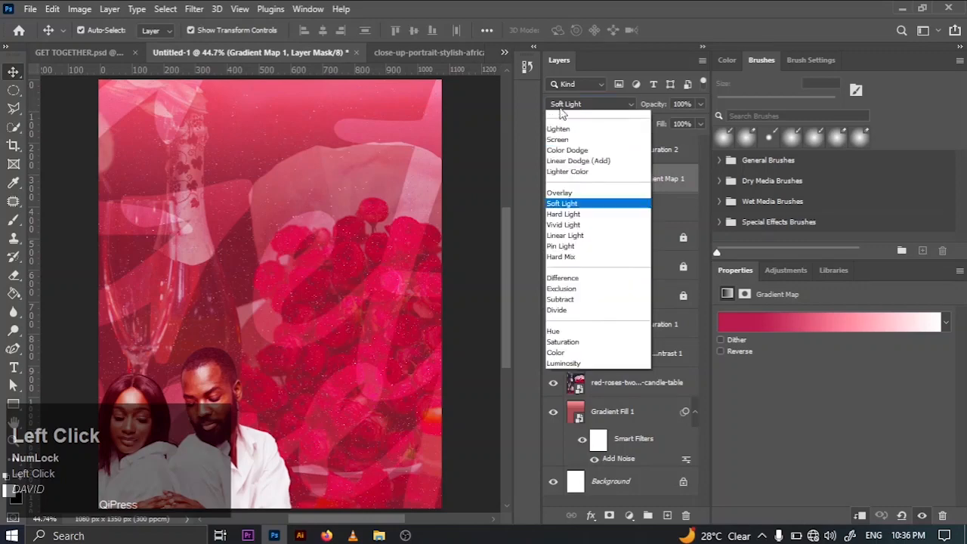
click(593, 217)
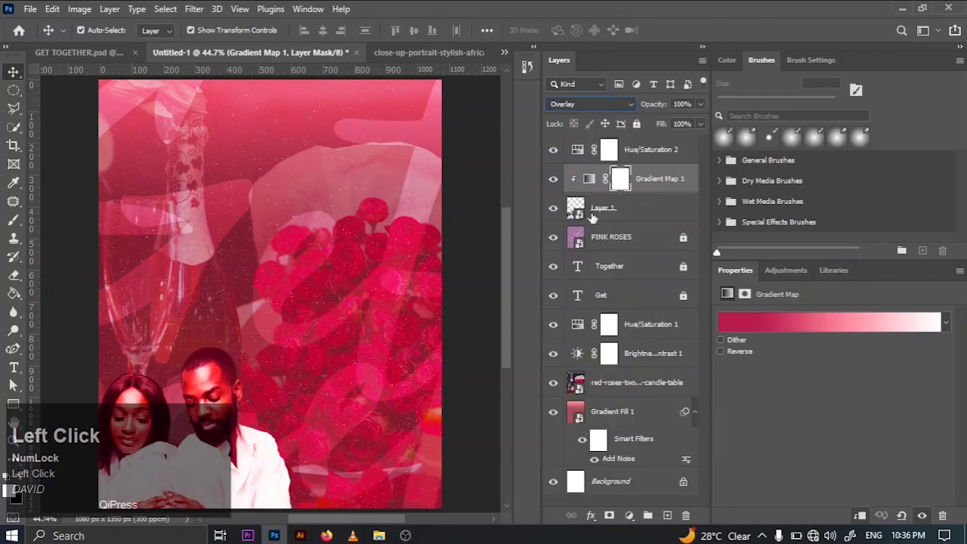
Step: Set the Gradient Map layer's opacity to 40%
click(700, 103)
drag(674, 125, 672, 124)
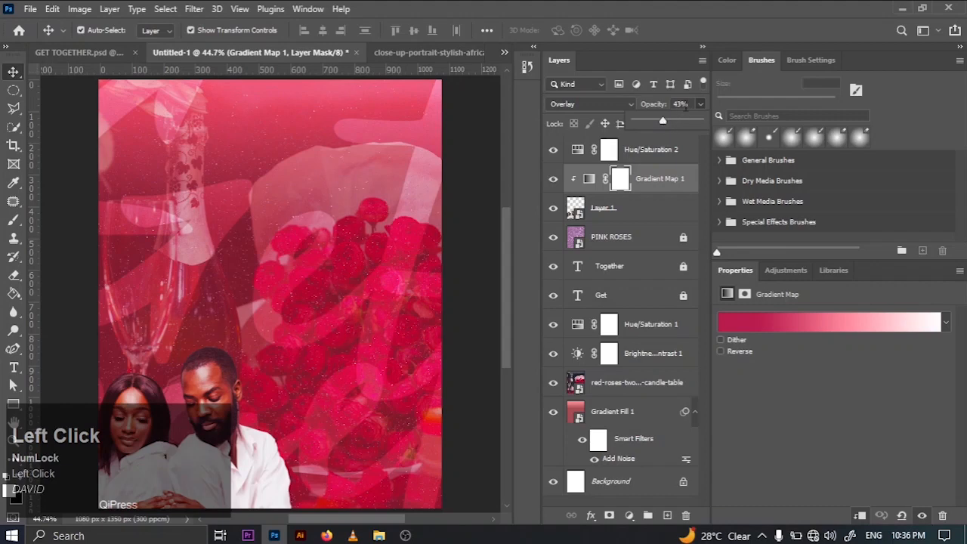
click(683, 104)
key(ctrl+a)
text(40)
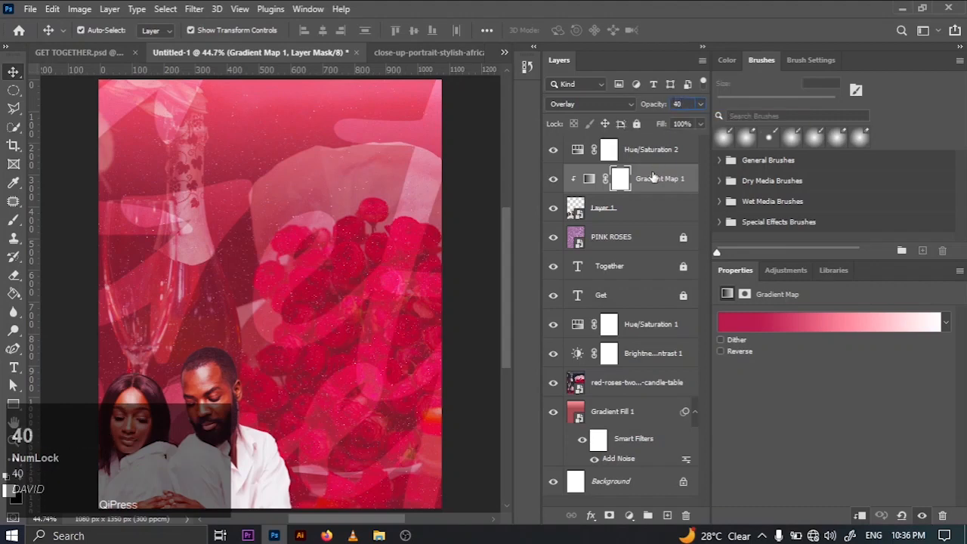
Step: Duplicate the cut-out couple's smart object layer beneath the Gradient Map
click(652, 215)
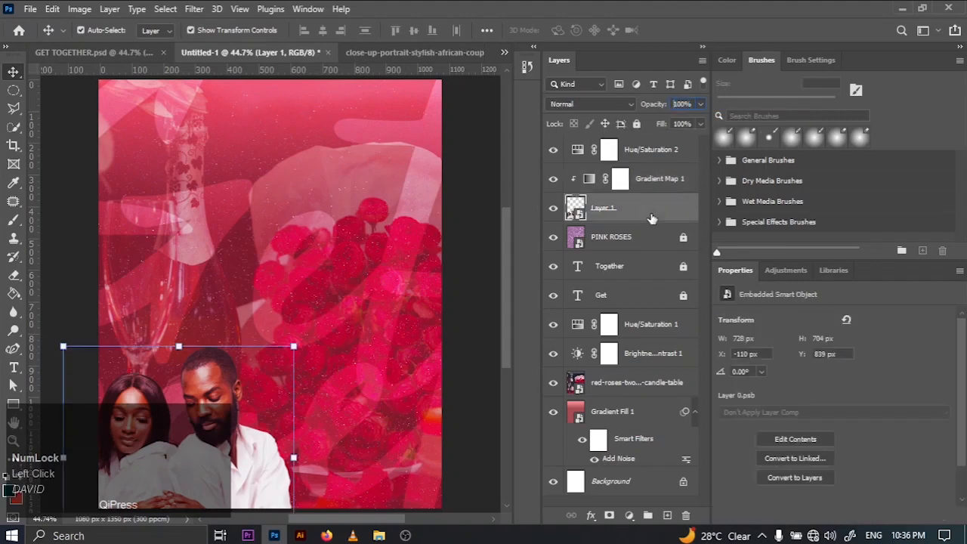
key(ctrl+j)
click(474, 218)
click(621, 211)
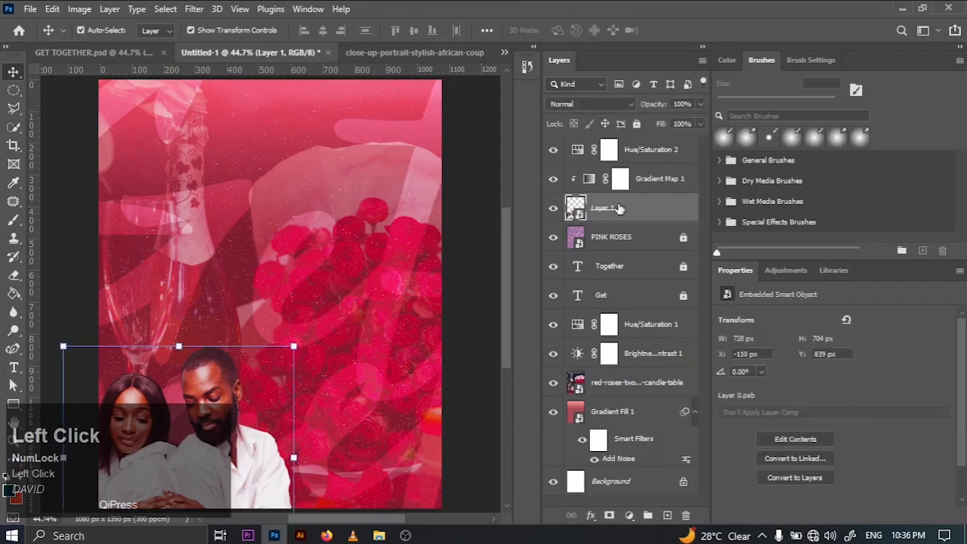
key(j)
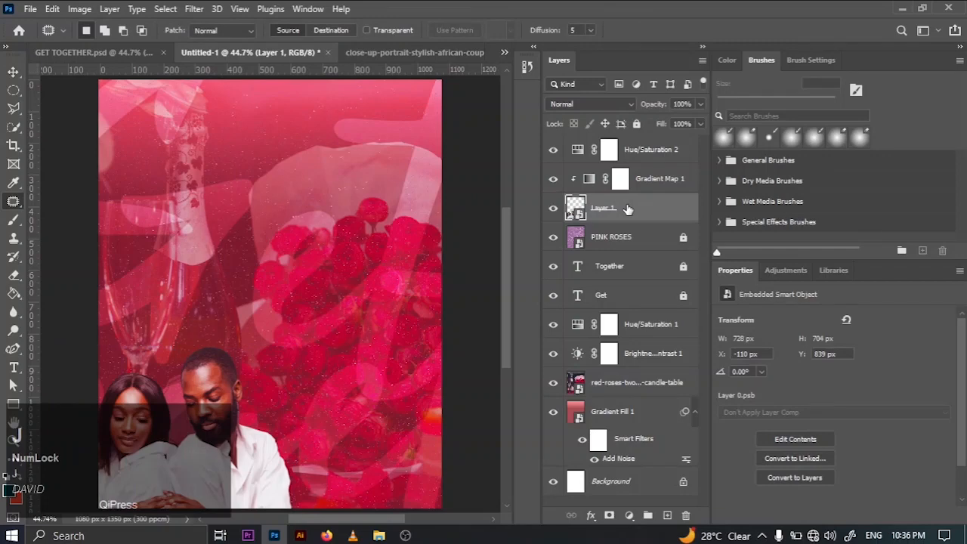
key(ctrl+j)
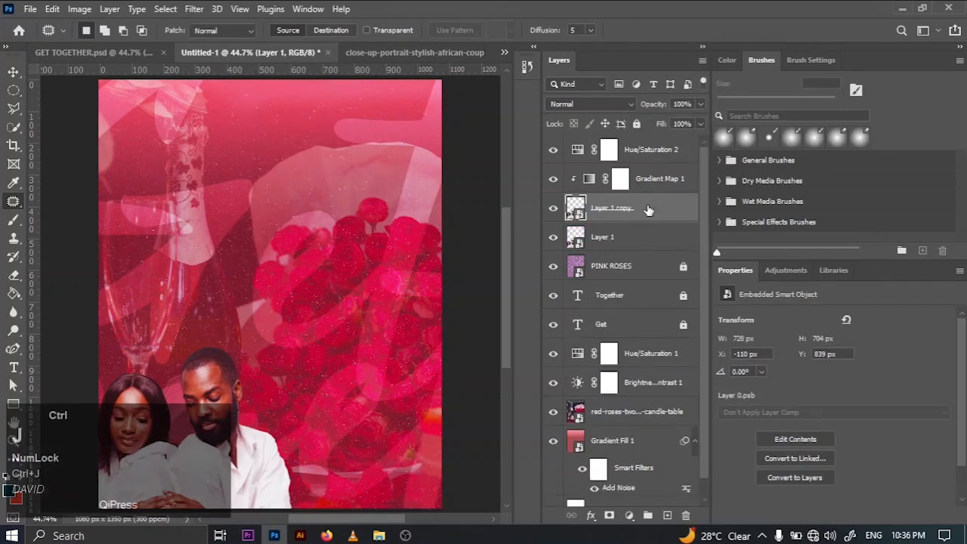
Step: Apply a white Color Overlay at 100% opacity to the lower of the two couple layers
click(636, 236)
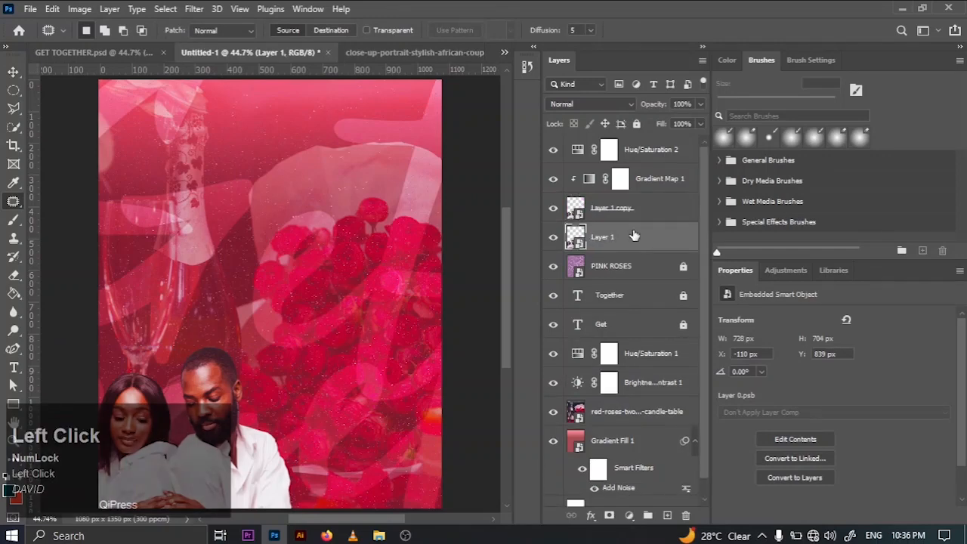
right_click(634, 237)
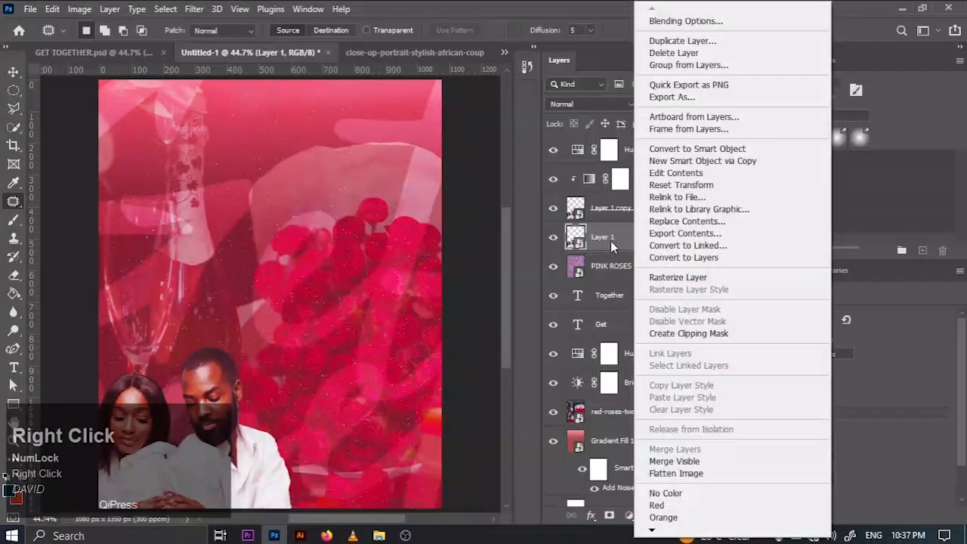
click(612, 243)
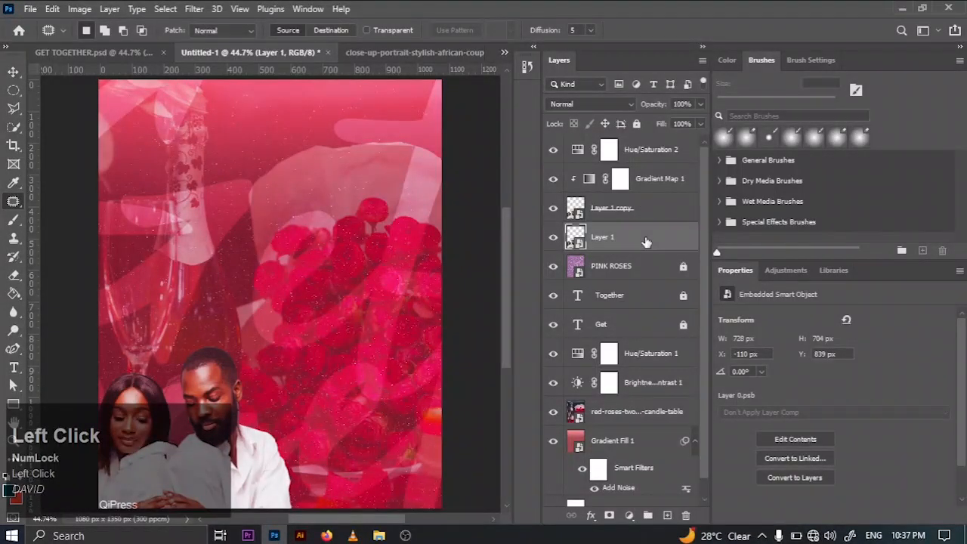
double_click(645, 240)
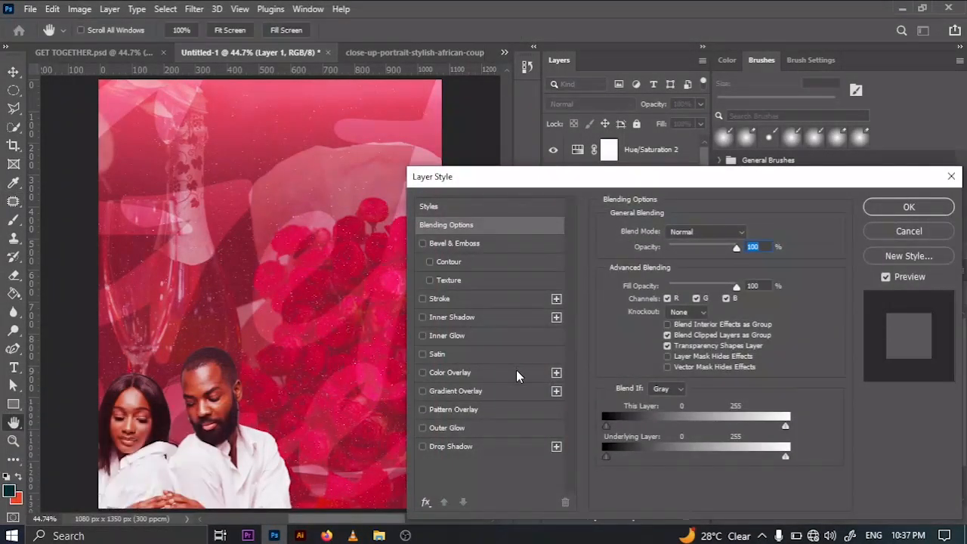
click(516, 370)
click(750, 233)
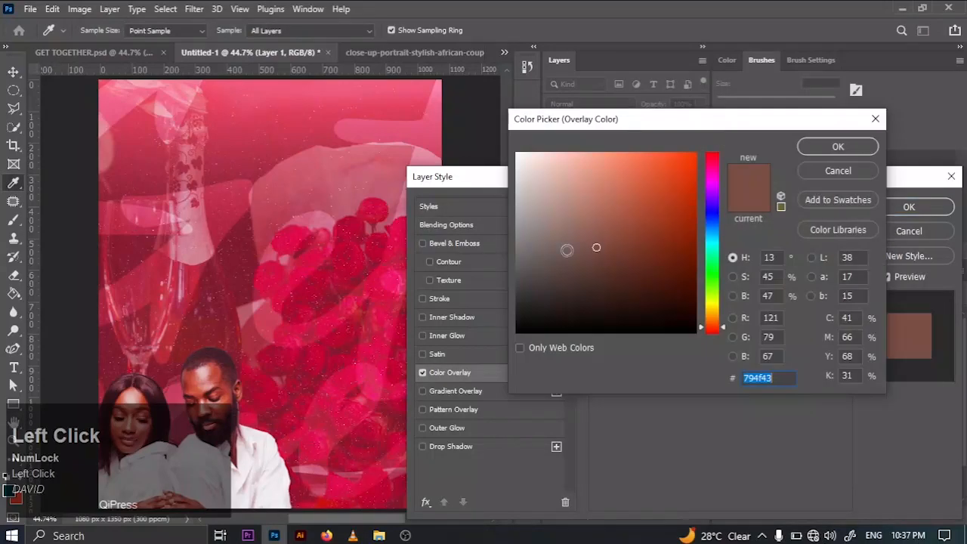
click(520, 154)
click(837, 147)
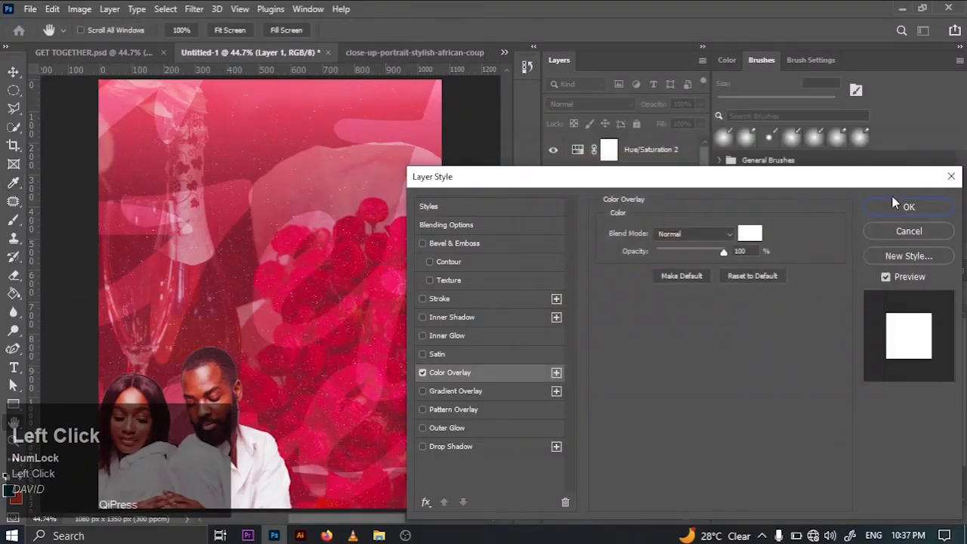
click(890, 205)
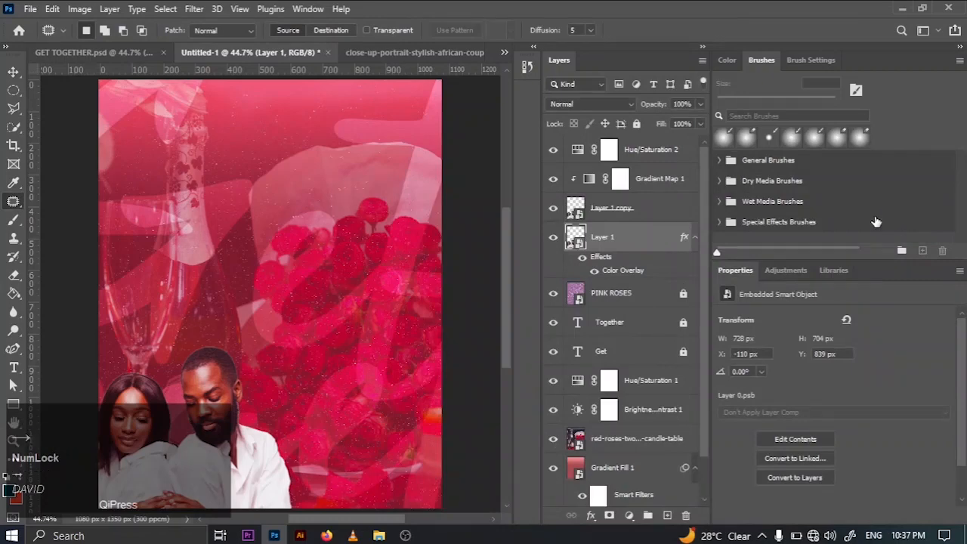
Step: Shift the white couple silhouette 15 px to the right to form an outline, and collapse its effects list
key(Right)
key(Right)
key(Right)
key(Right)
key(Right)
key(Right)
key(Right)
key(Right)
key(Right)
key(Right)
key(Right)
key(Right)
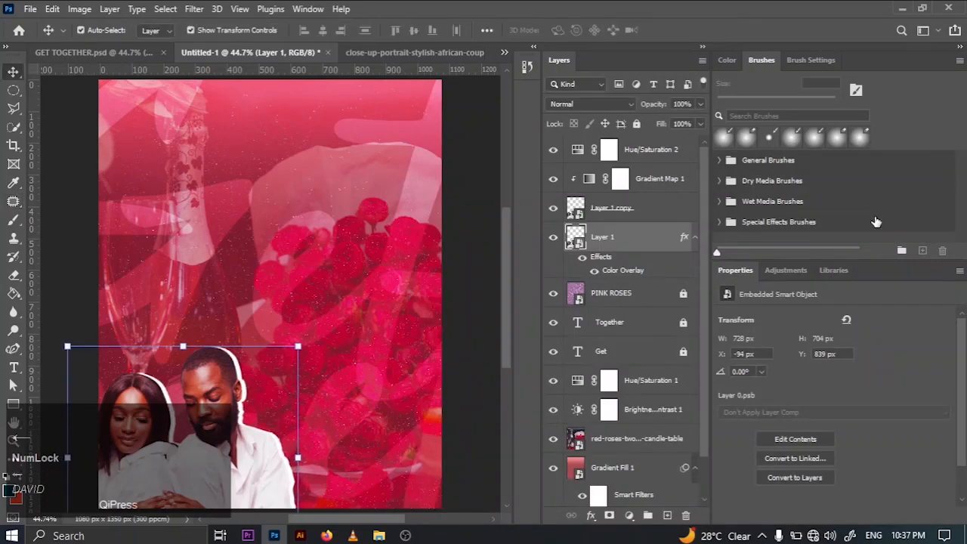
key(Right)
key(Right)
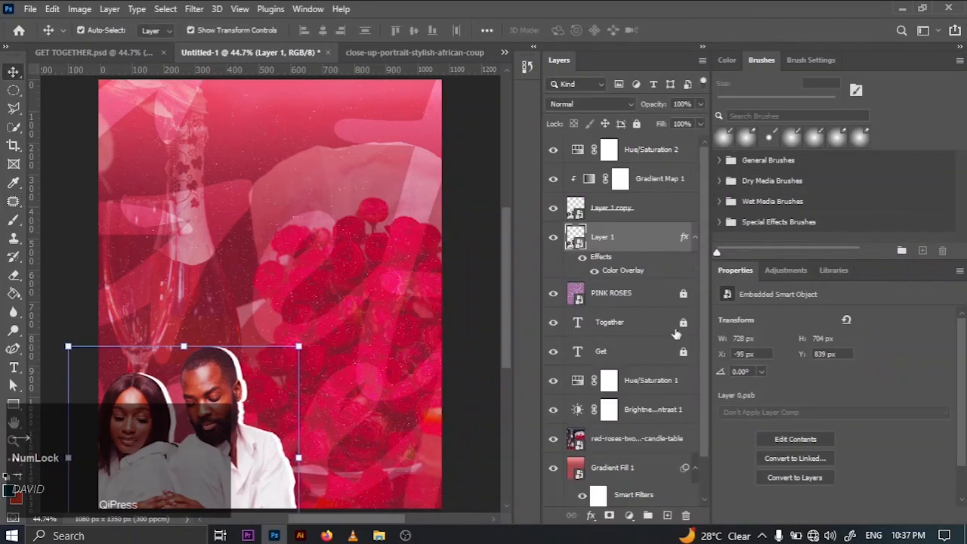
click(694, 238)
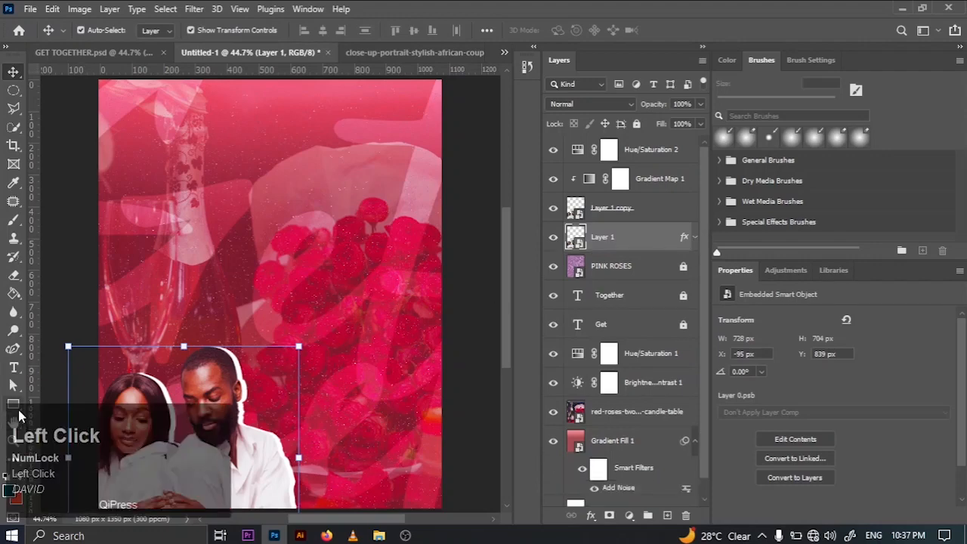
Step: Draw a rectangle about 712 x 180 px behind the couple near the lower right edge, with no stroke and the recent pink as fill
click(13, 404)
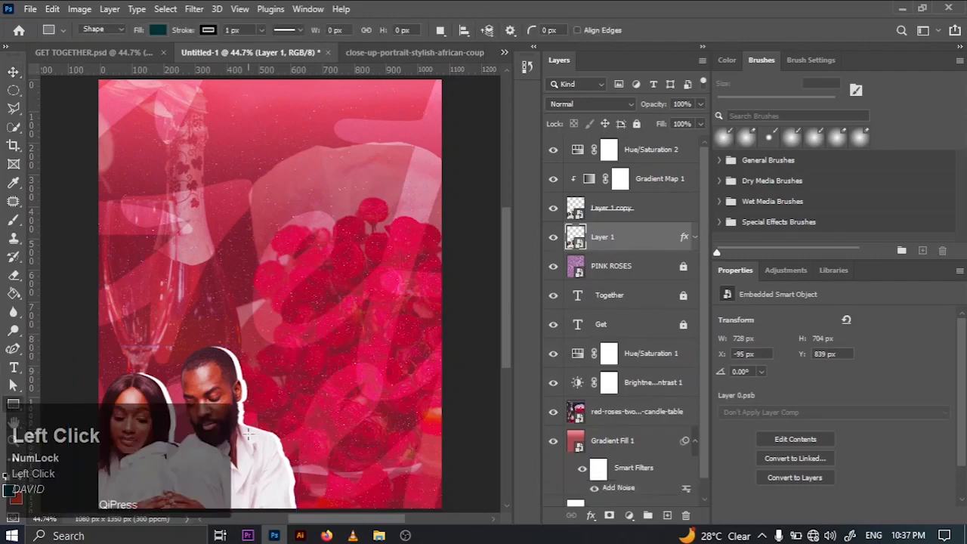
drag(249, 433, 473, 490)
click(765, 439)
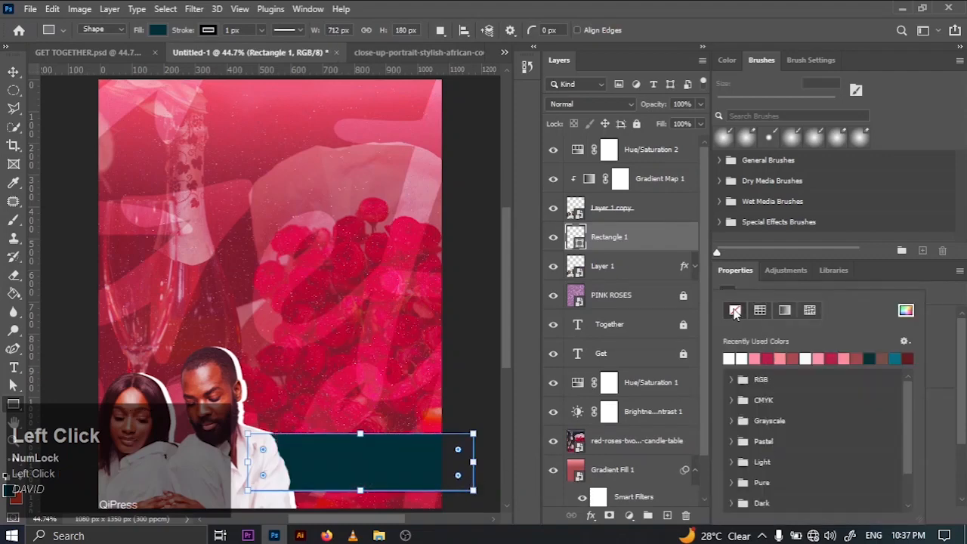
click(734, 310)
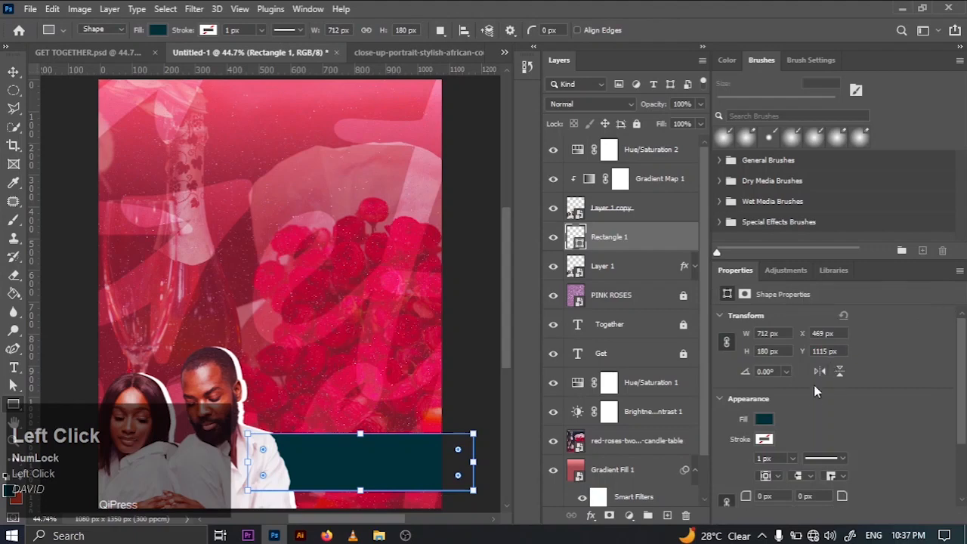
click(763, 419)
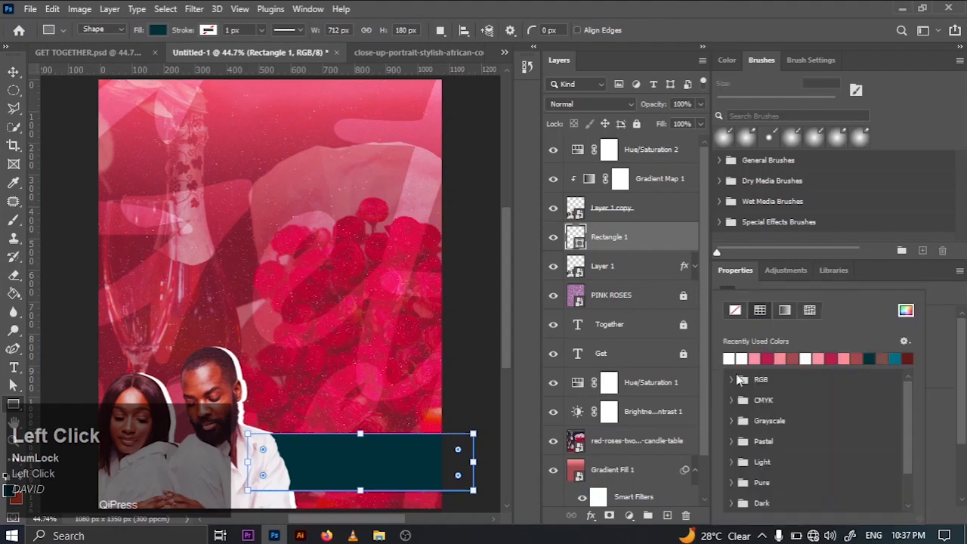
click(754, 358)
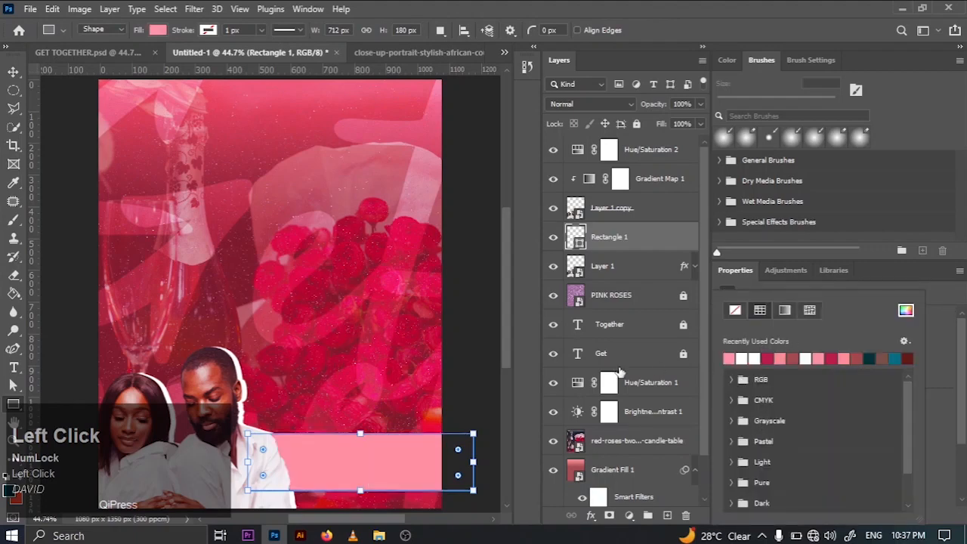
click(11, 73)
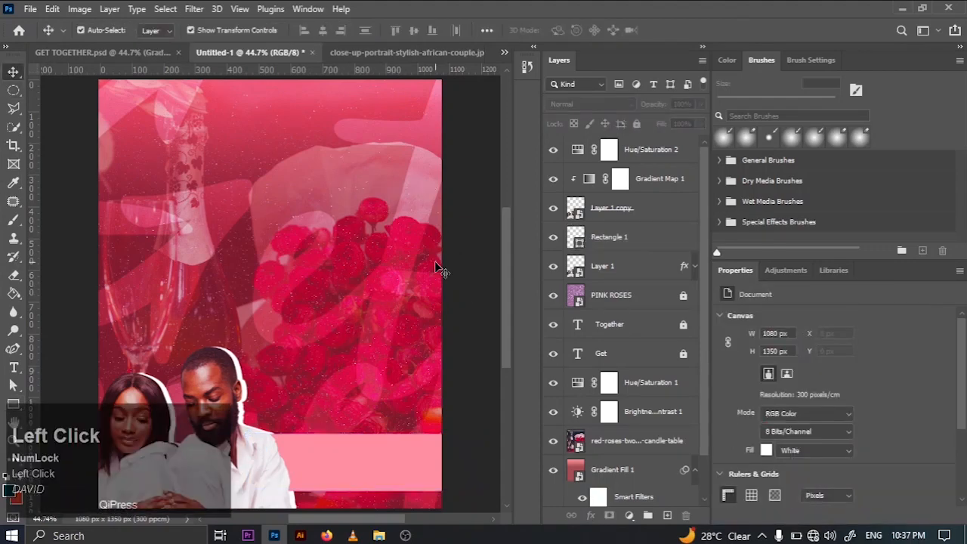
Step: Check the gold title in GET TOGETHER.psd, and use File Explorer to open the PSD inside shining-gold-text-effect.zip from Downloads' TEXT EFFECT folder
click(108, 51)
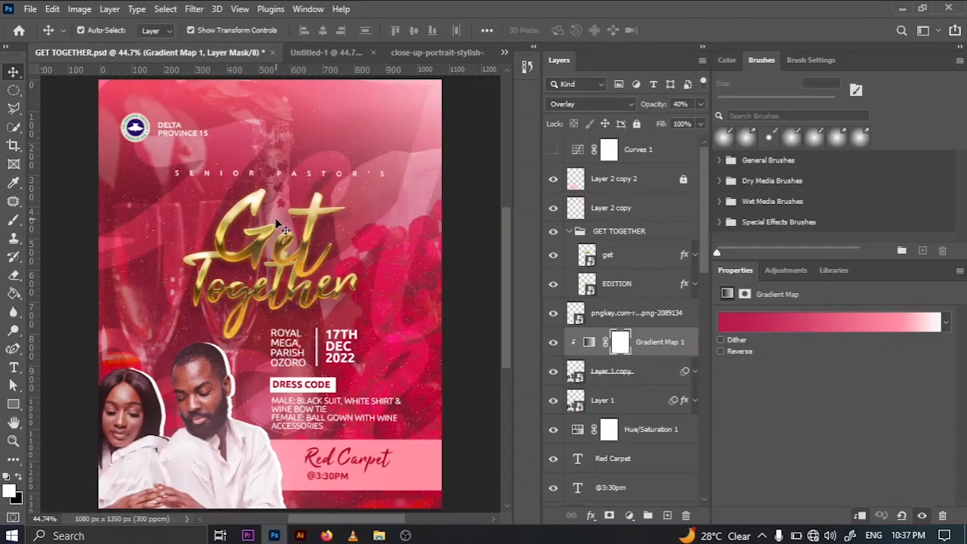
click(272, 259)
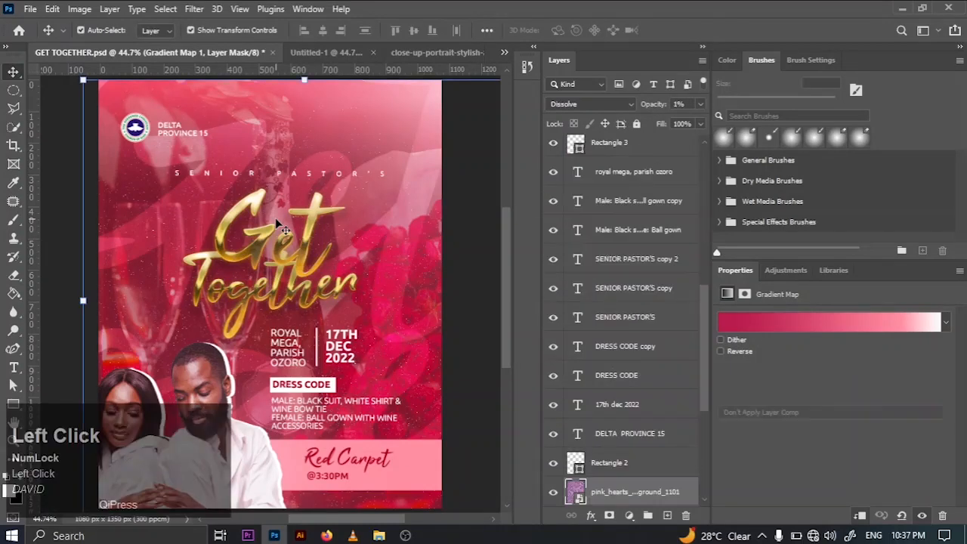
click(348, 52)
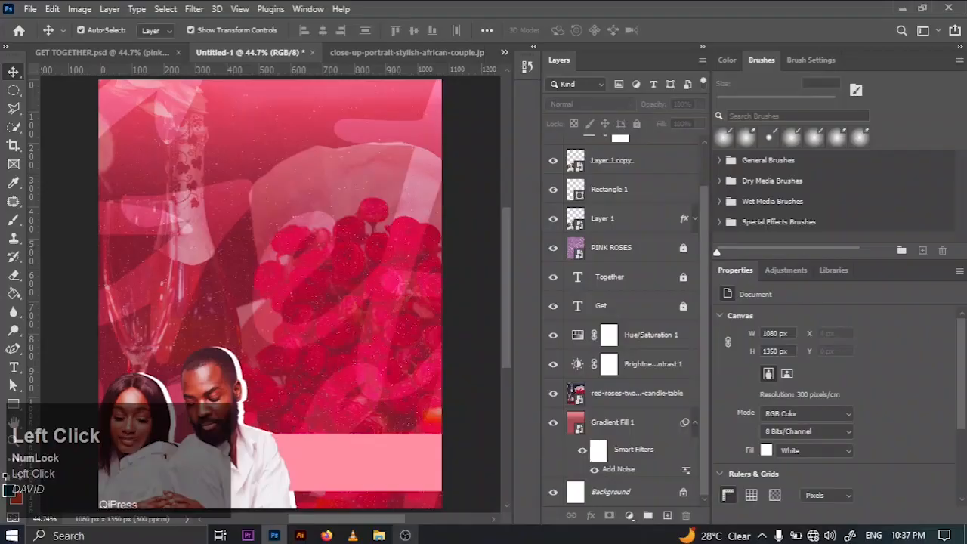
click(379, 535)
click(70, 178)
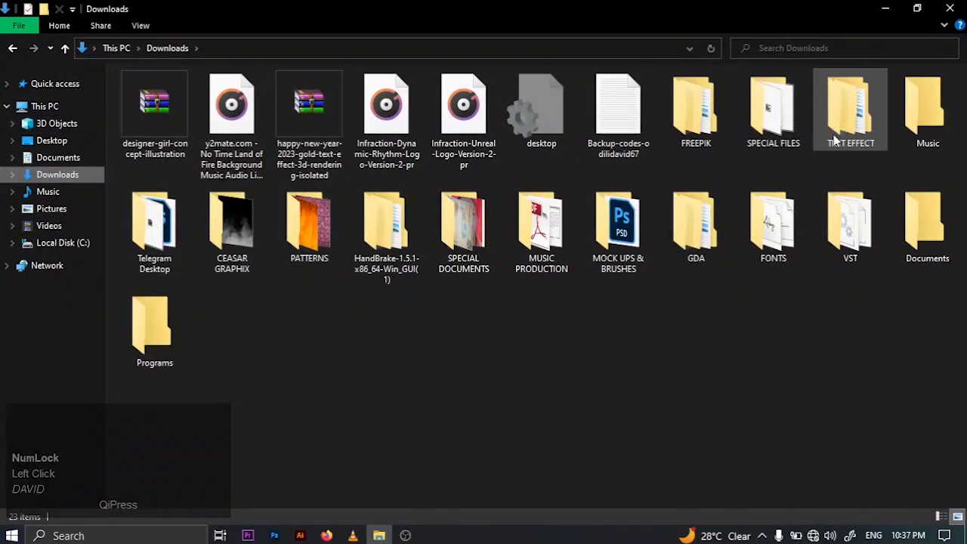
double_click(850, 110)
click(157, 215)
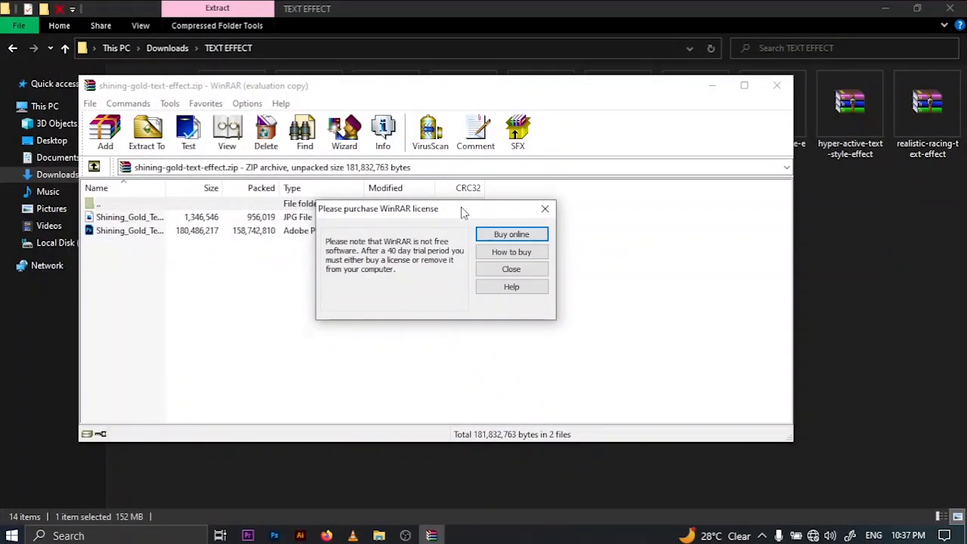
click(544, 209)
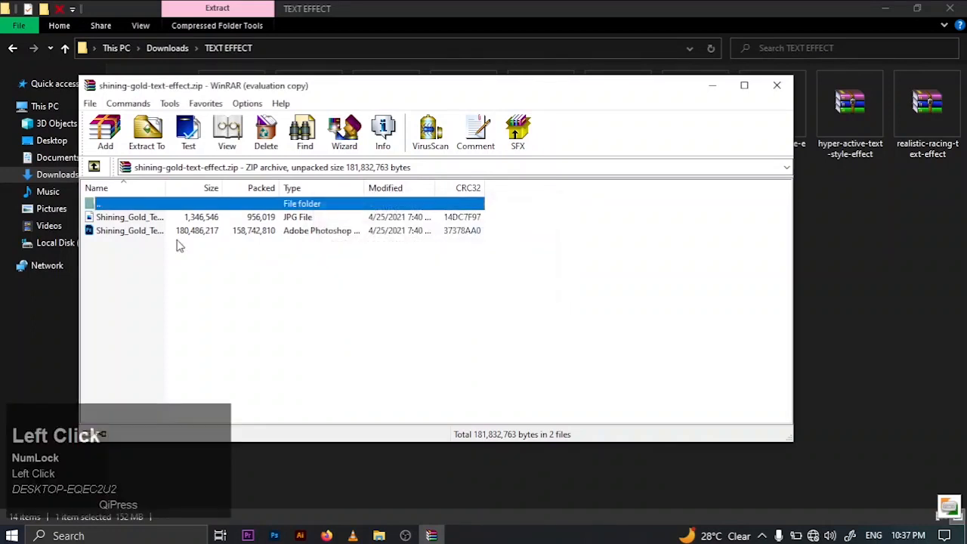
double_click(112, 235)
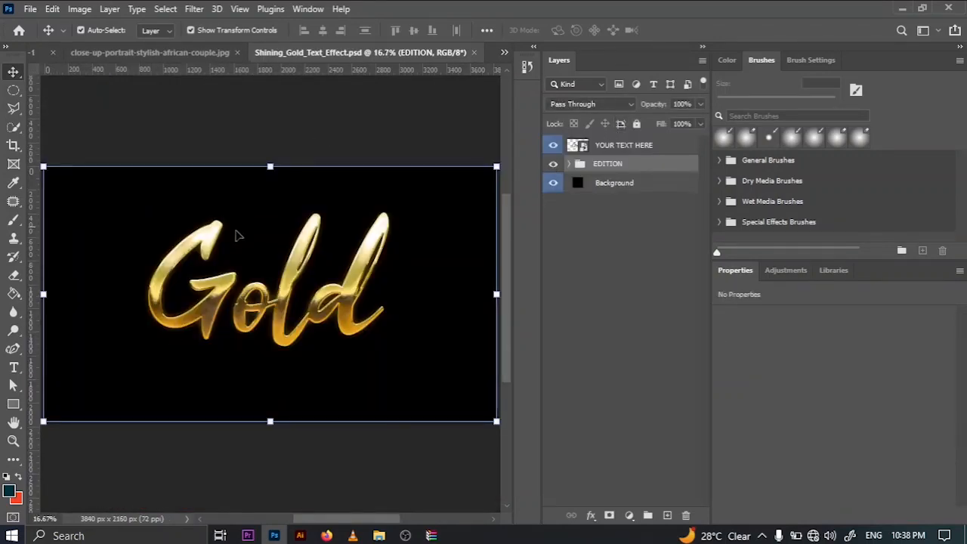
Step: Replace the word inside the YOUR TEXT HERE smart object with "Get", and save and close its contents
click(577, 148)
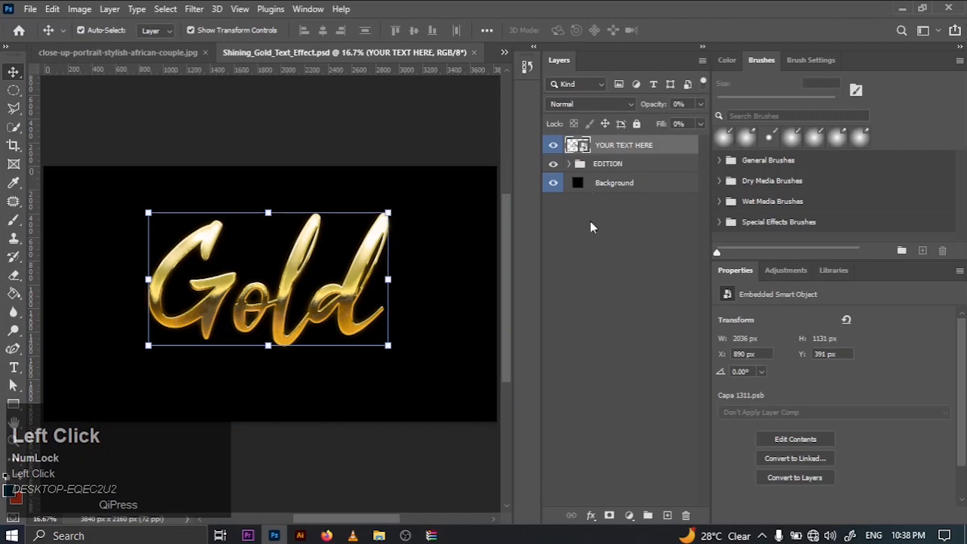
double_click(578, 147)
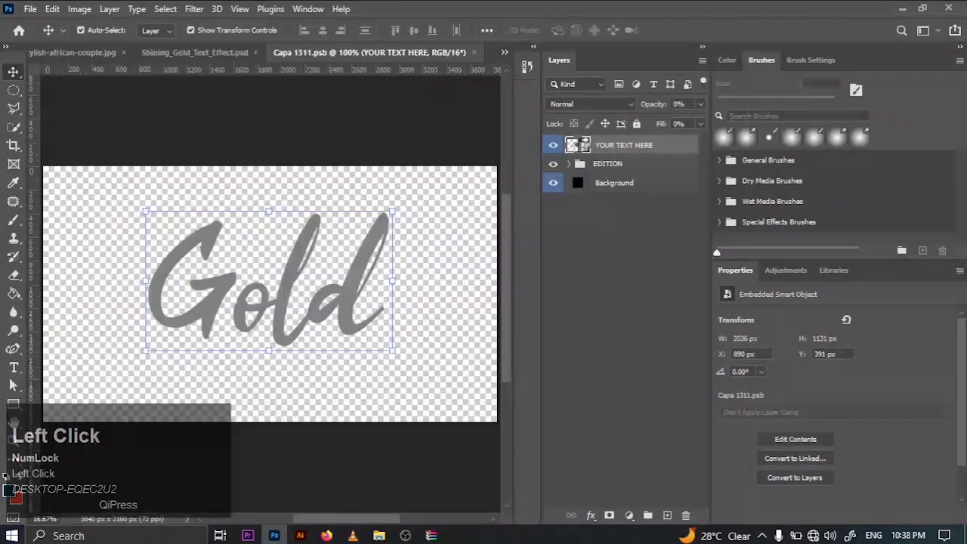
click(13, 367)
click(264, 301)
key(ctrl+a)
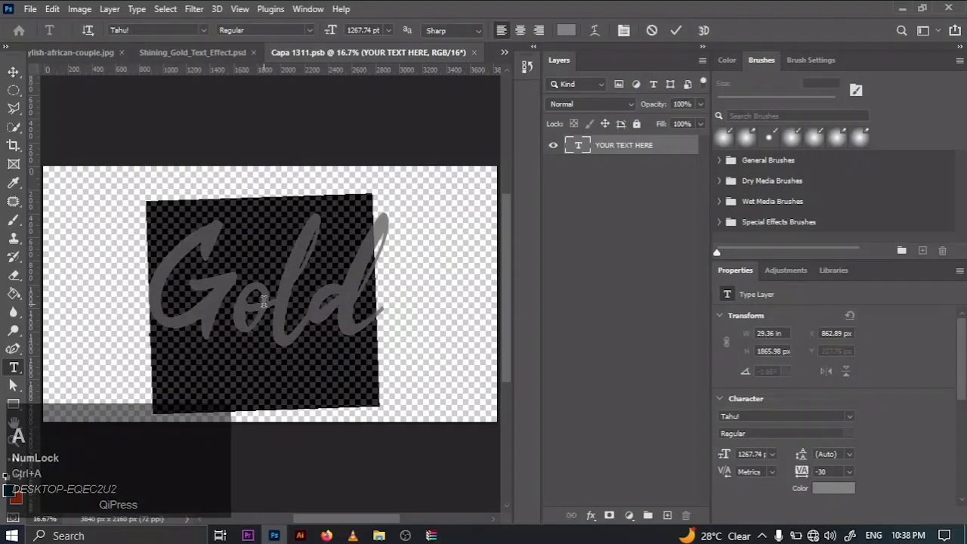
key(BackSpace)
text(G)
key(Caps_Lock)
text(et)
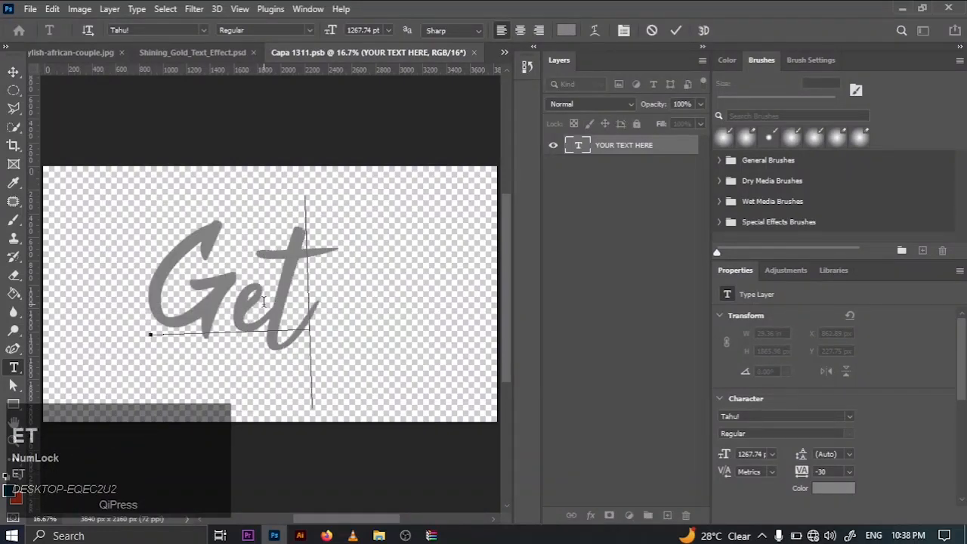
click(678, 30)
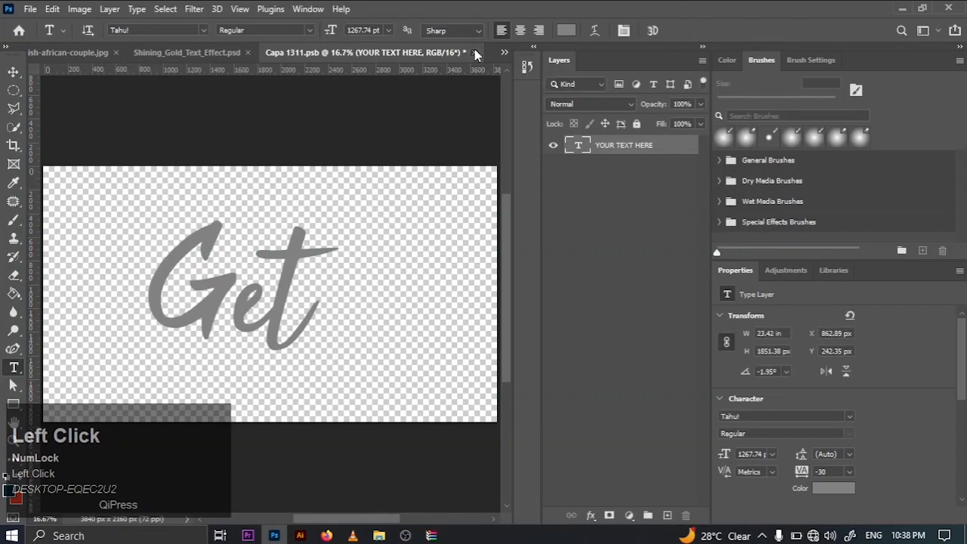
click(474, 53)
click(416, 208)
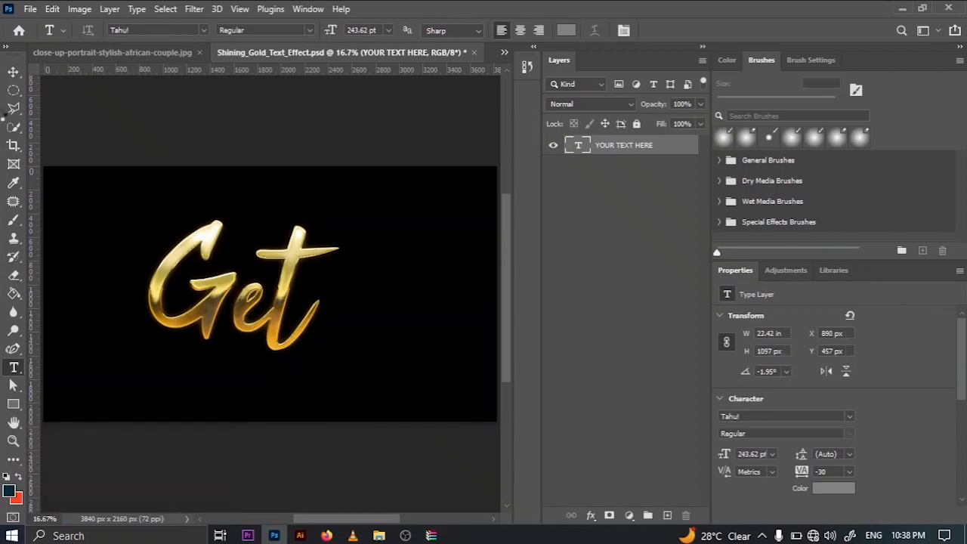
Step: Convert the EDITION group to a smart object, and close the couple photo document without saving it
click(11, 73)
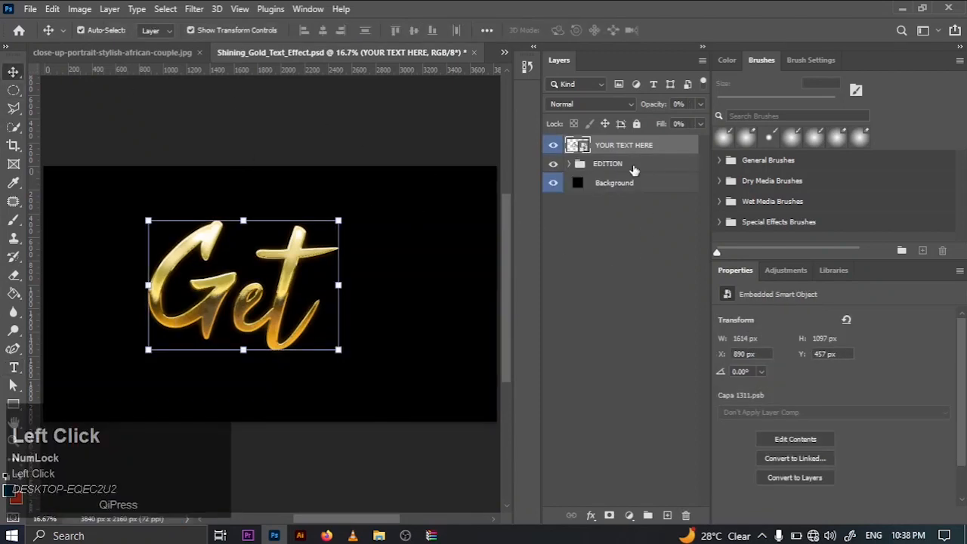
click(635, 165)
right_click(634, 165)
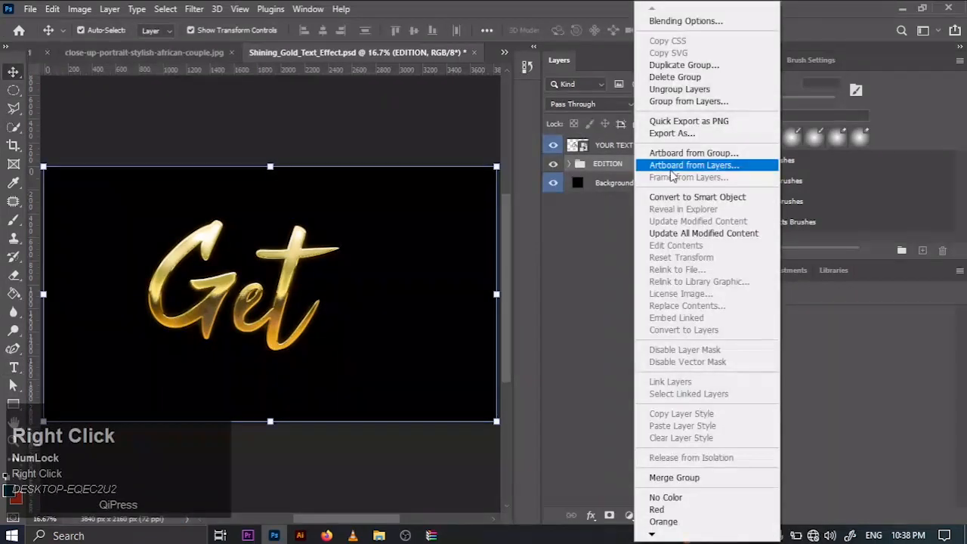
click(694, 198)
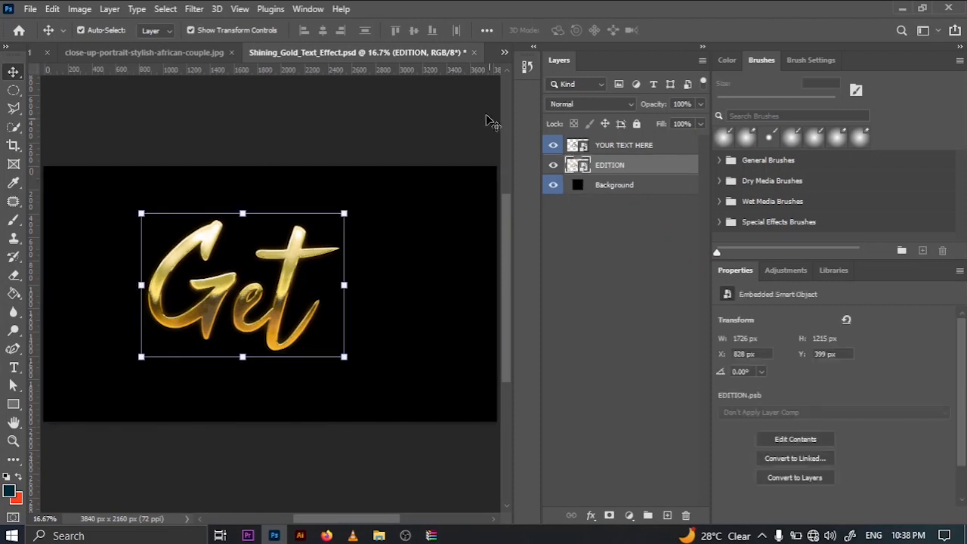
click(231, 54)
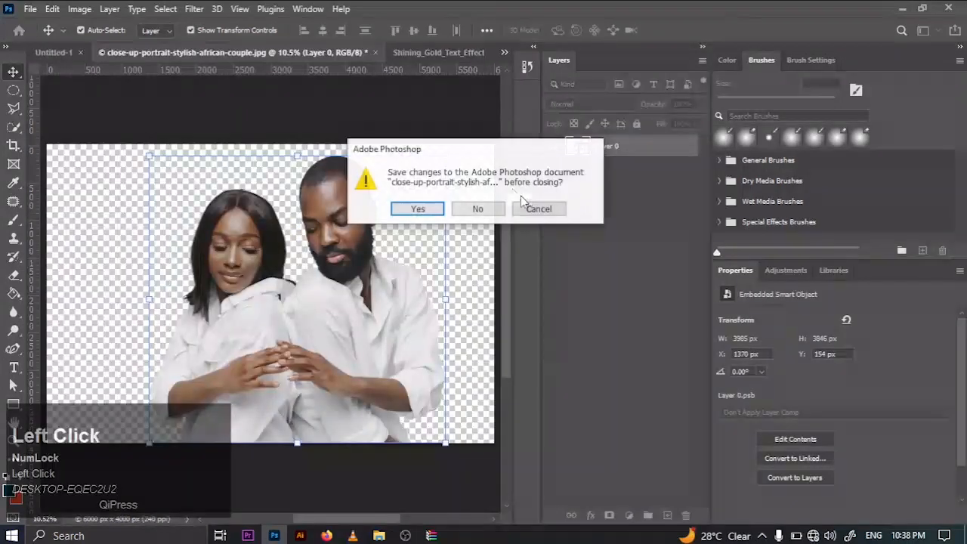
click(470, 210)
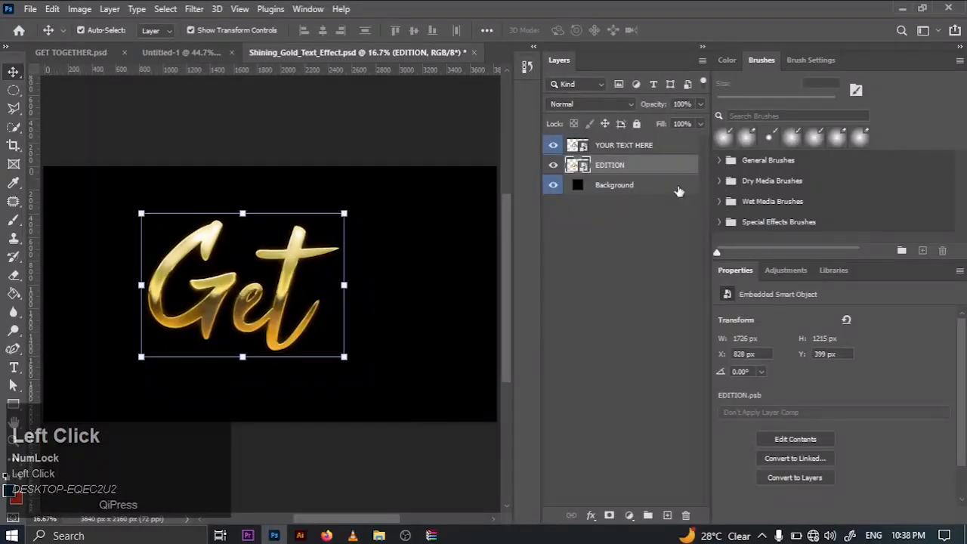
Step: Duplicate the EDITION smart object into the Untitled-1 document, naming the copy EDITION
right_click(643, 165)
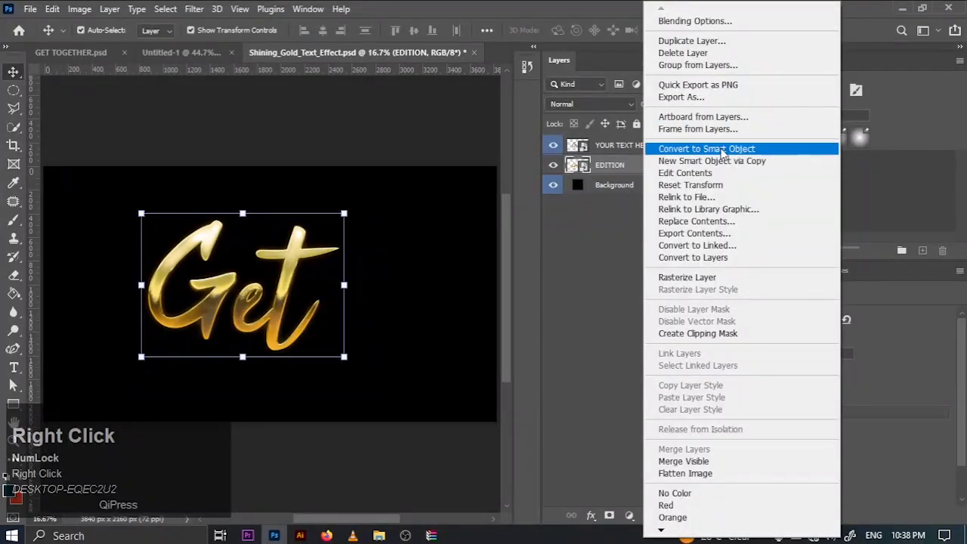
click(702, 42)
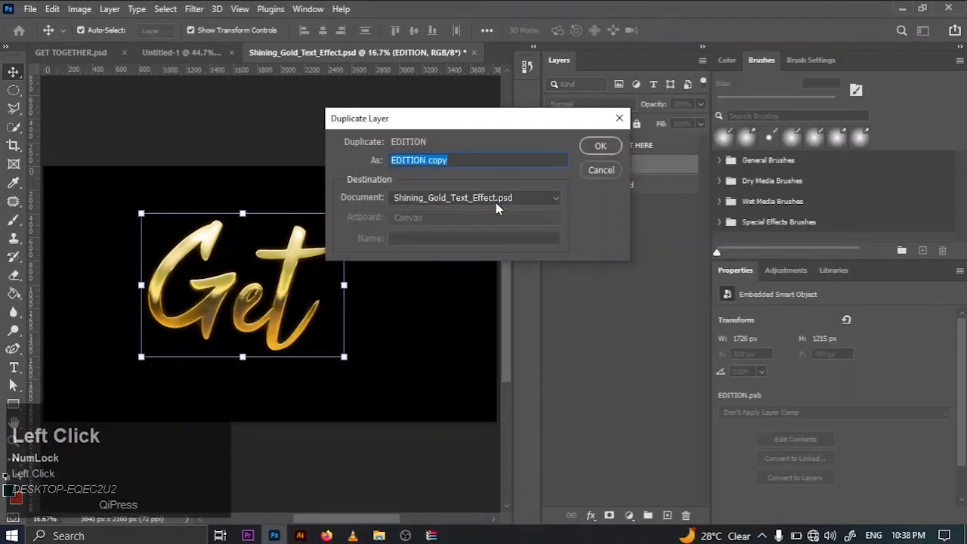
click(496, 202)
click(433, 232)
click(432, 198)
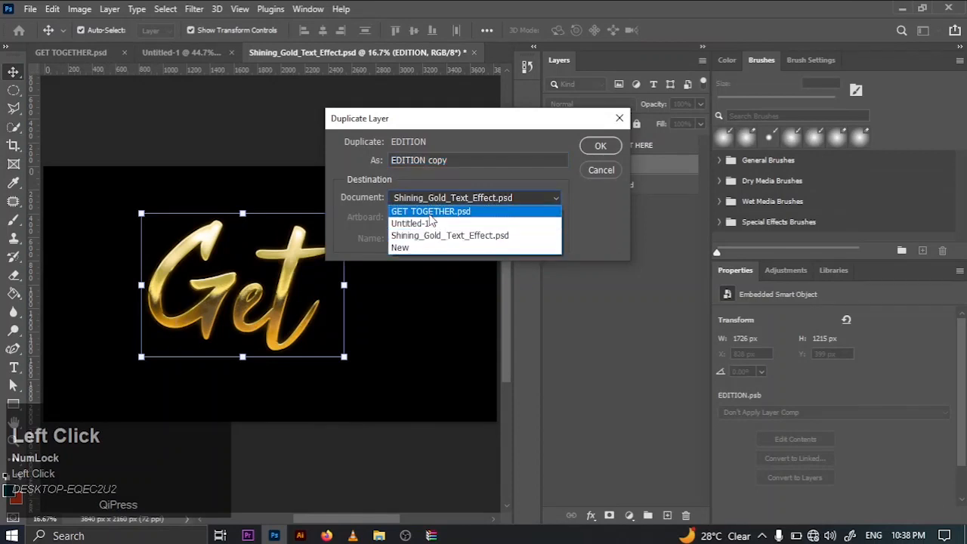
click(433, 222)
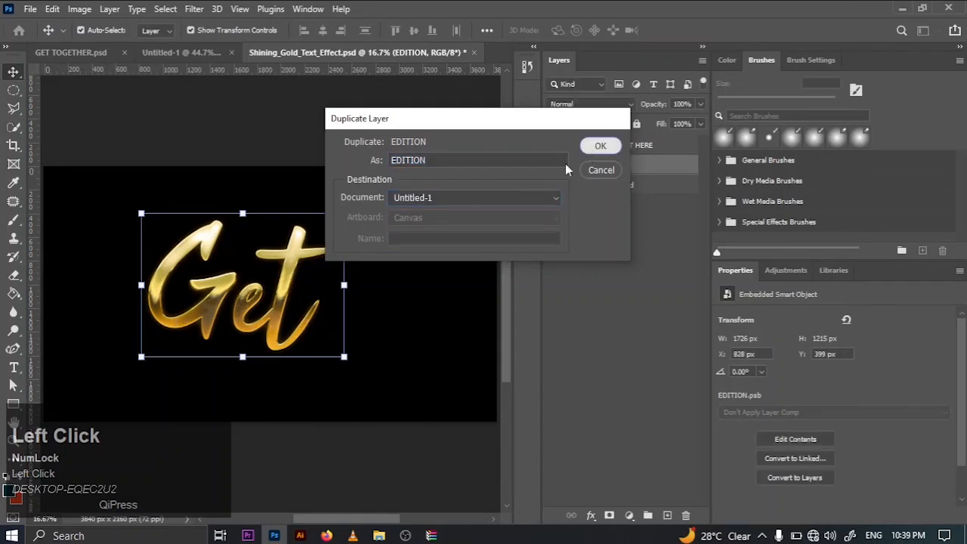
click(599, 145)
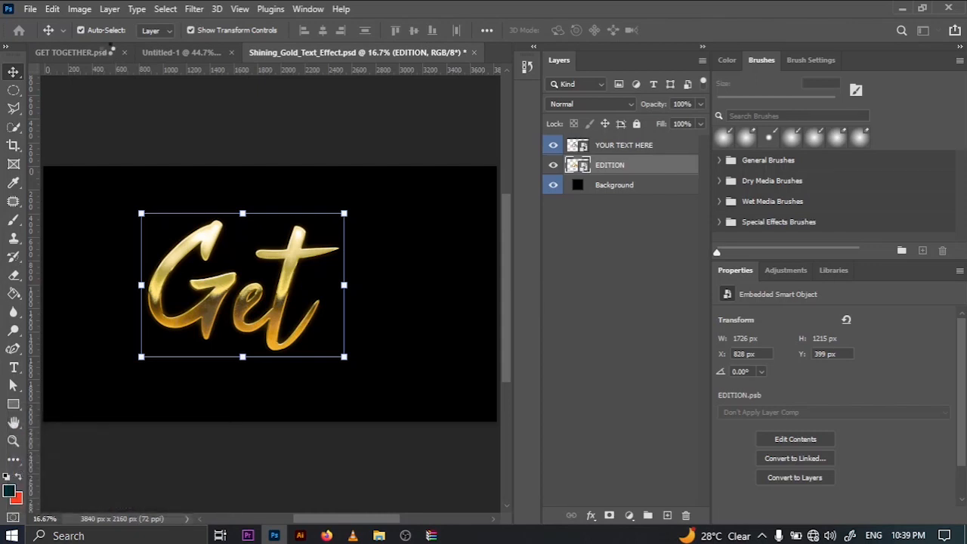
Step: Scale the gold "Get" in Untitled-1 down to about 421 x 296 px and place it above the couple in the flyer's upper half
click(189, 52)
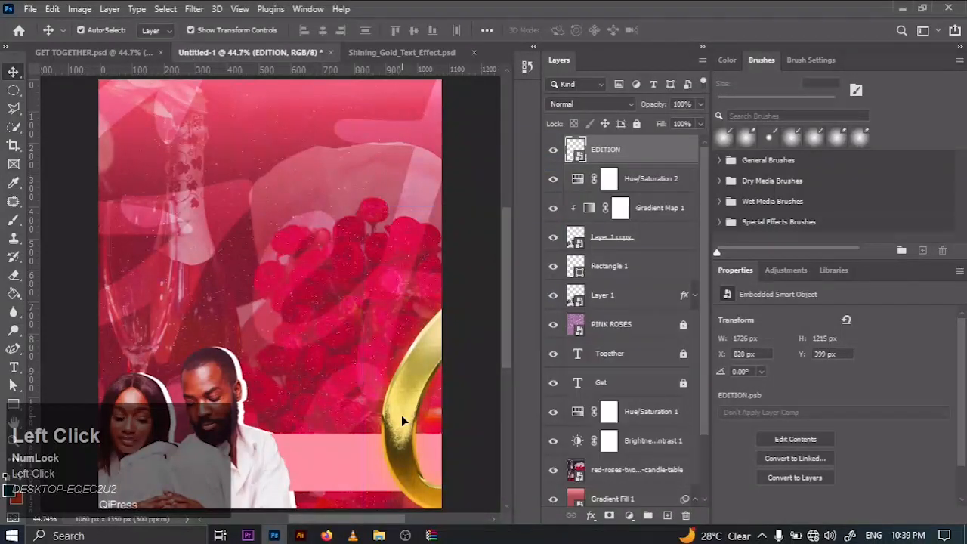
drag(402, 421, 209, 274)
key(ctrl+t)
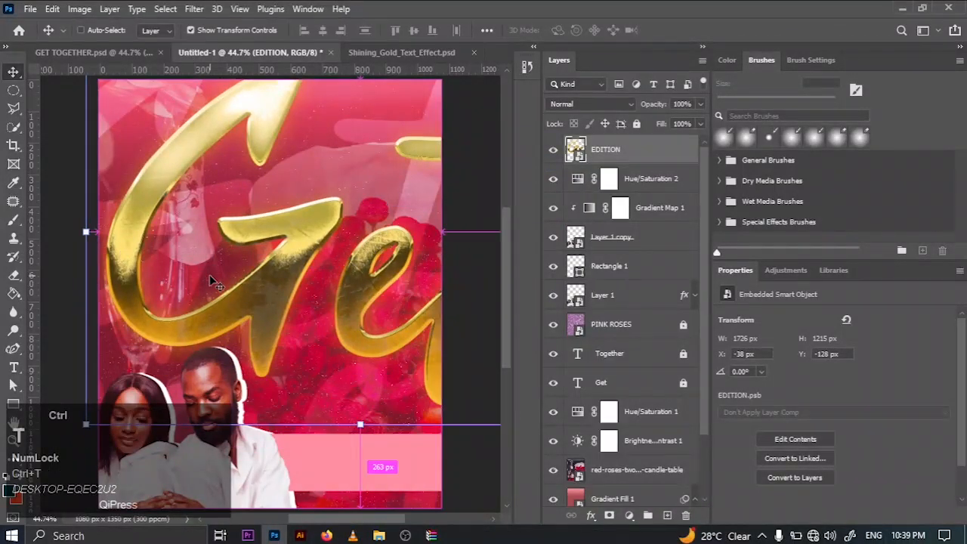
key(ctrl+minus)
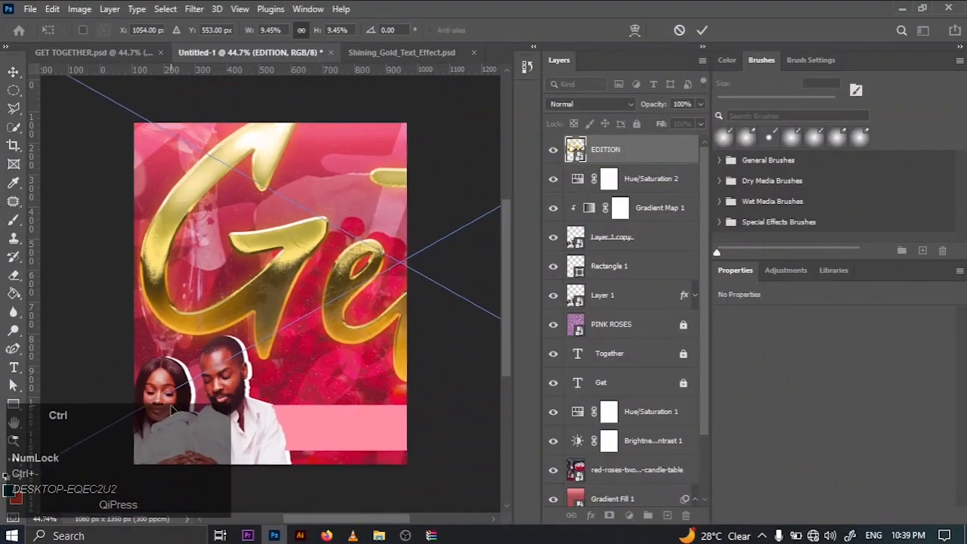
key(ctrl+minus)
key(ctrl+minus)
key(ctrl+minus)
key(ctrl+minus)
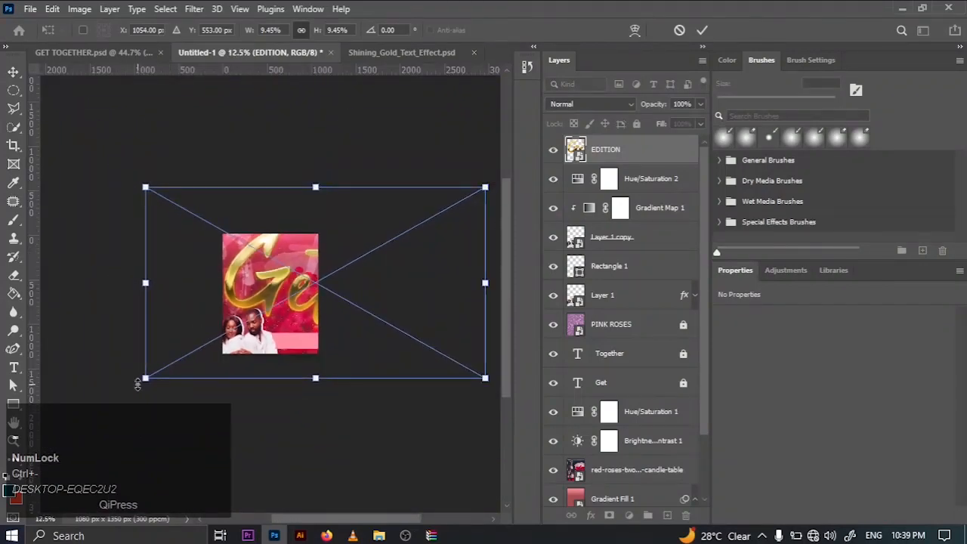
drag(138, 383, 253, 301)
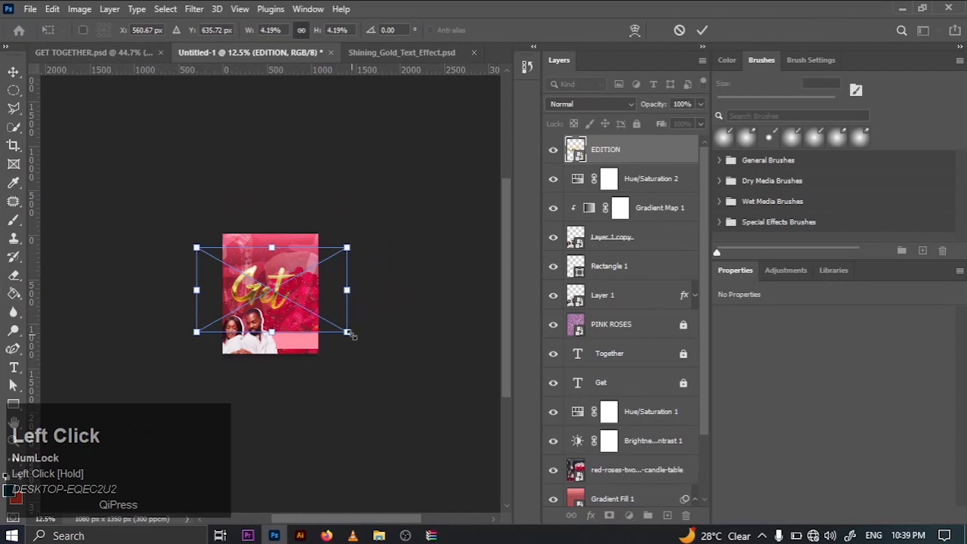
drag(347, 332, 260, 280)
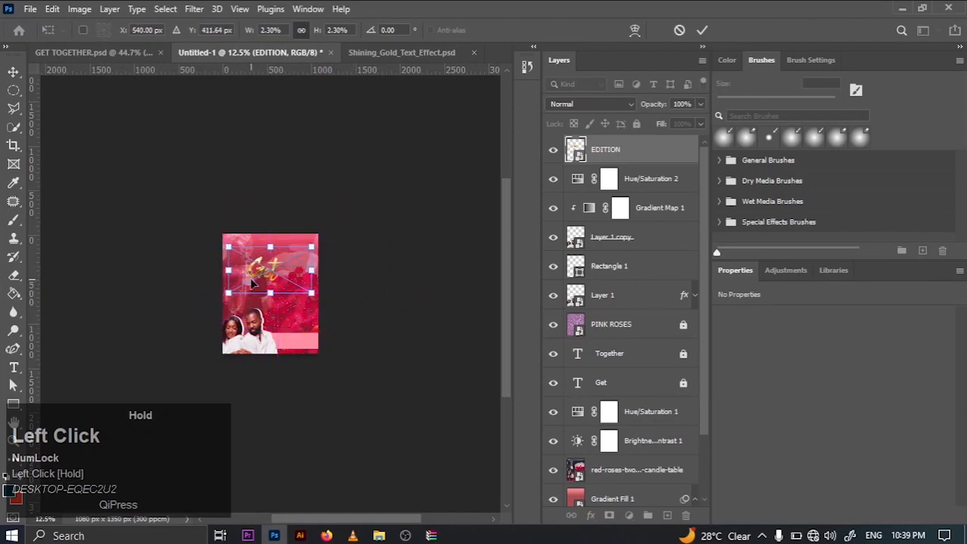
click(703, 30)
click(441, 194)
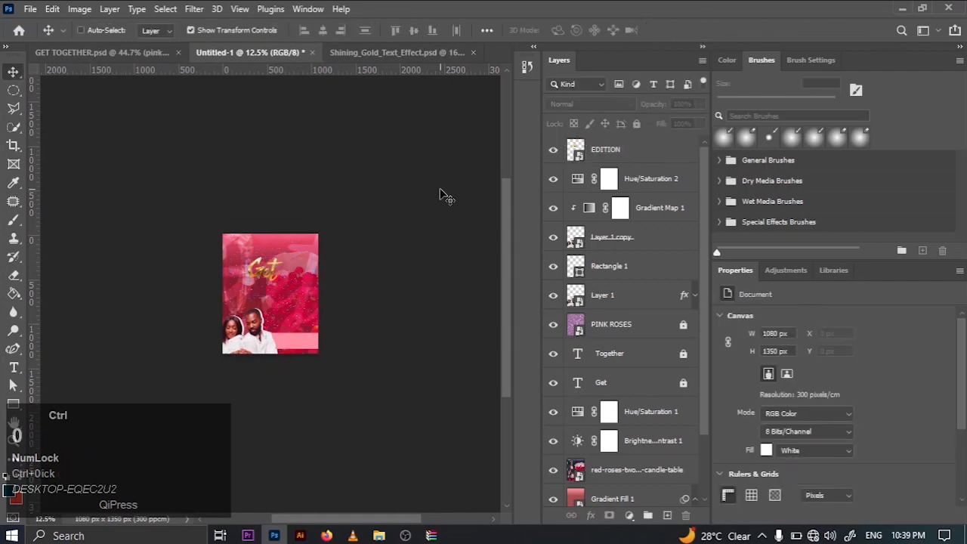
key(ctrl+0)
drag(264, 220, 283, 234)
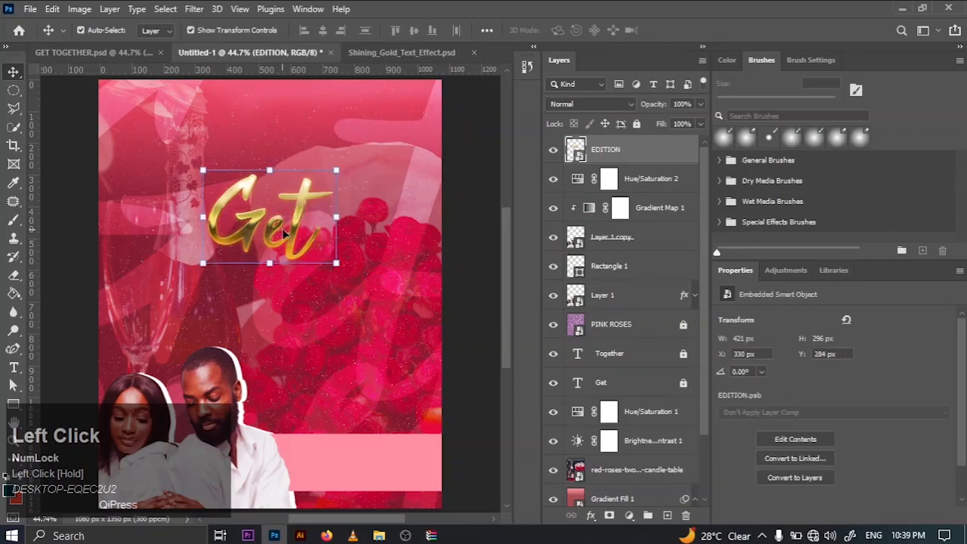
Step: Rename the flyer's EDITION layer as "get"
double_click(596, 149)
key(BackSpace)
text(get)
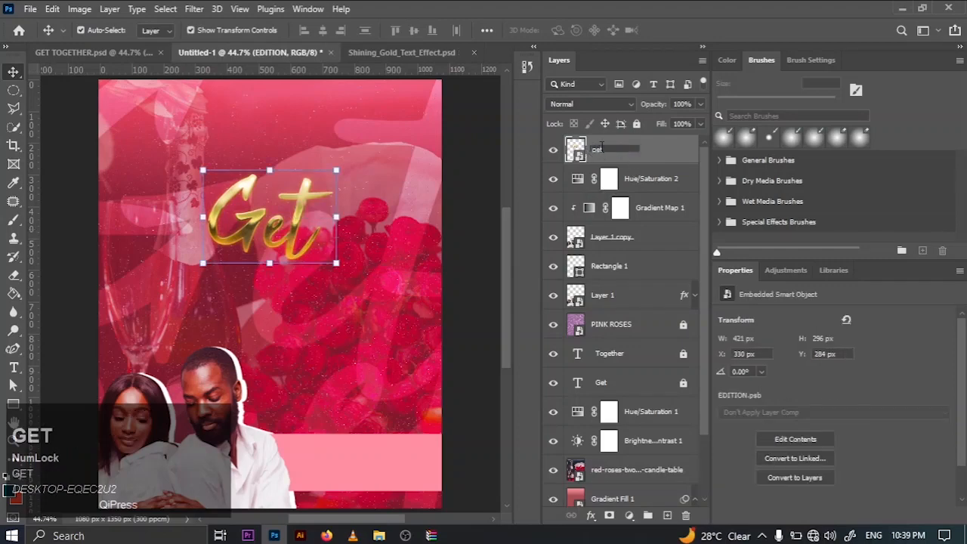
key(Return)
Step: In Shining_Gold_Text_Effect.psd, undo the EDITION group's smart object conversion and replace the YOUR TEXT HERE smart object's word with "Together"
click(372, 51)
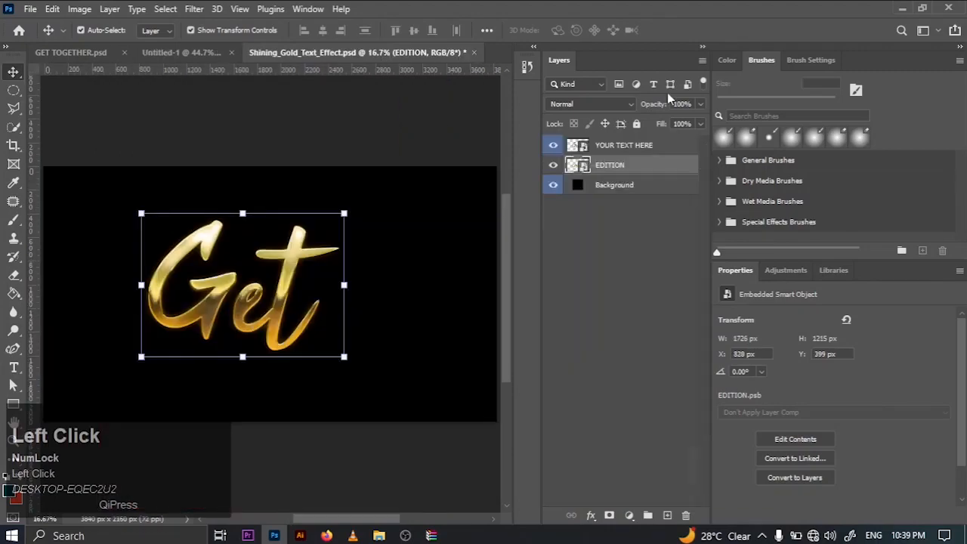
key(ctrl+z)
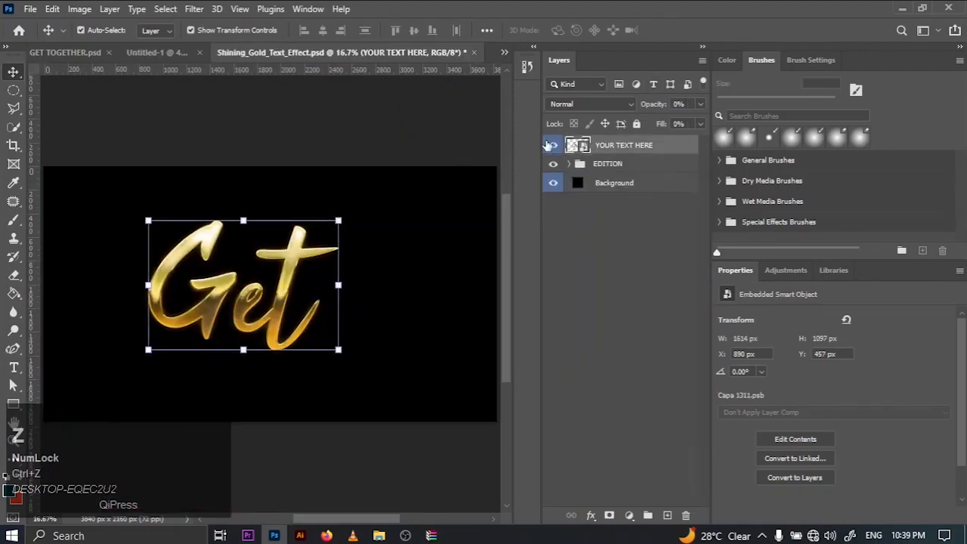
click(580, 145)
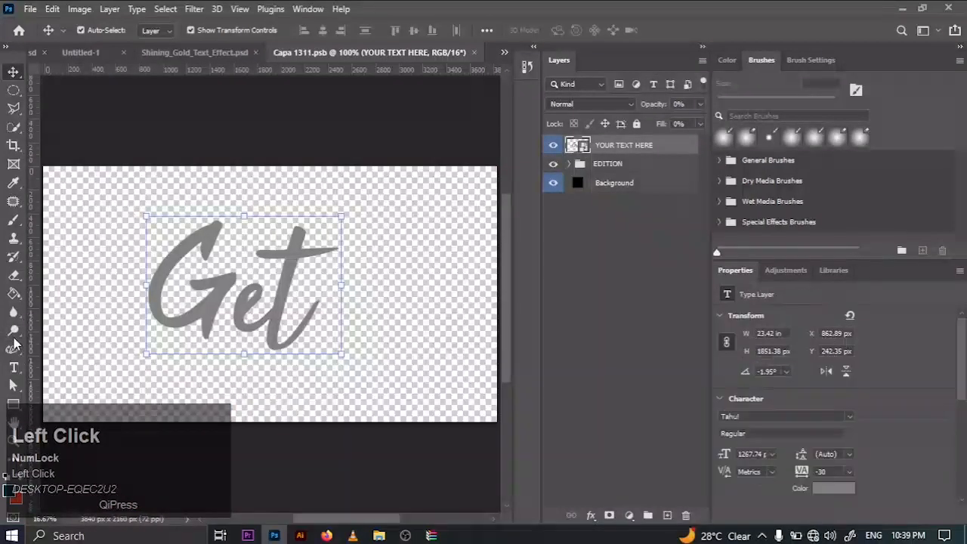
click(14, 370)
click(191, 309)
key(ctrl+a)
key(BackSpace)
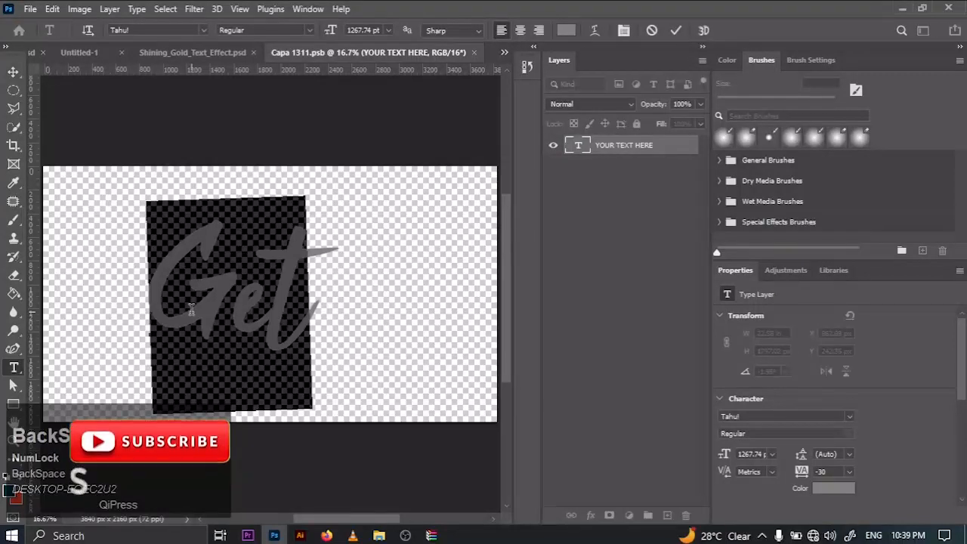
text(T)
key(Caps_Lock)
text(oge)
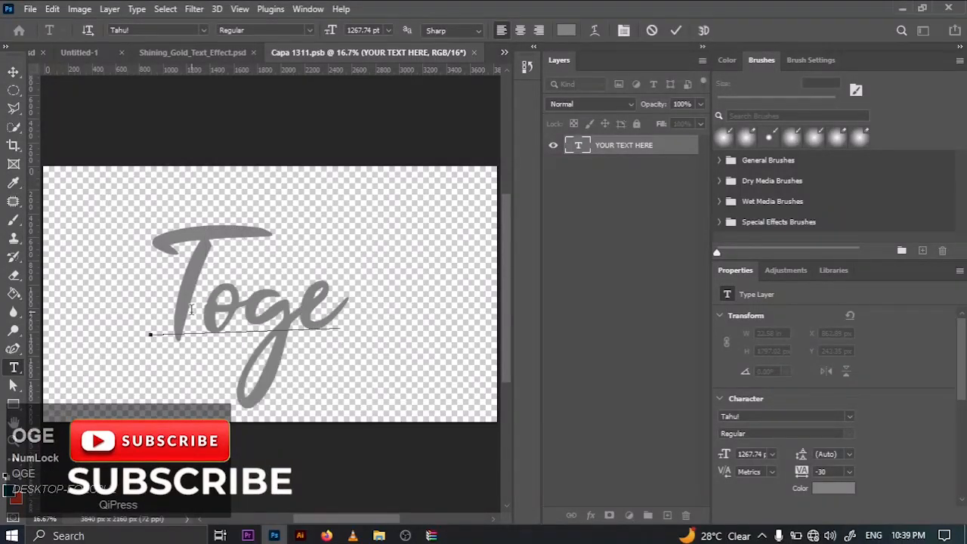
text(ther)
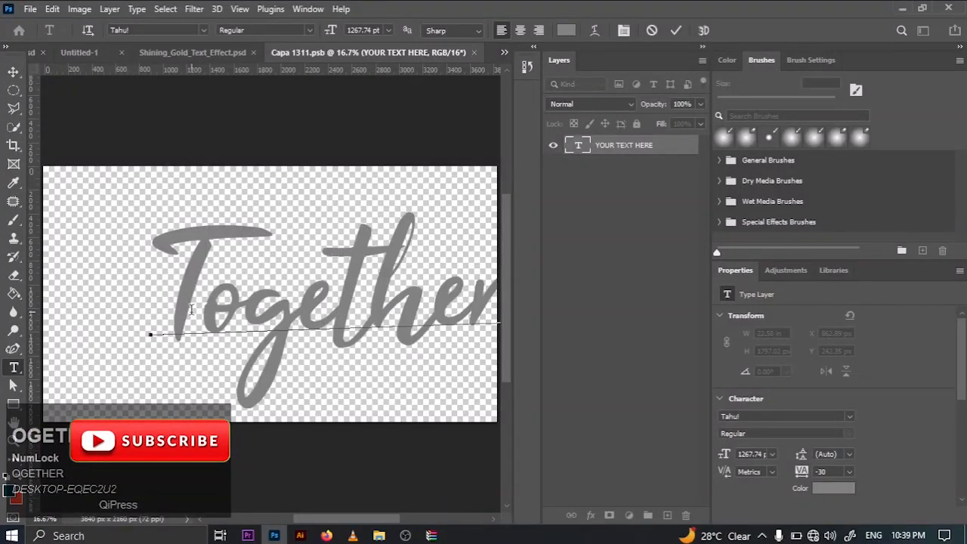
Step: Move the word "Together" so that it fits fully within the canvas, and save and close the smart object's contents
click(7, 76)
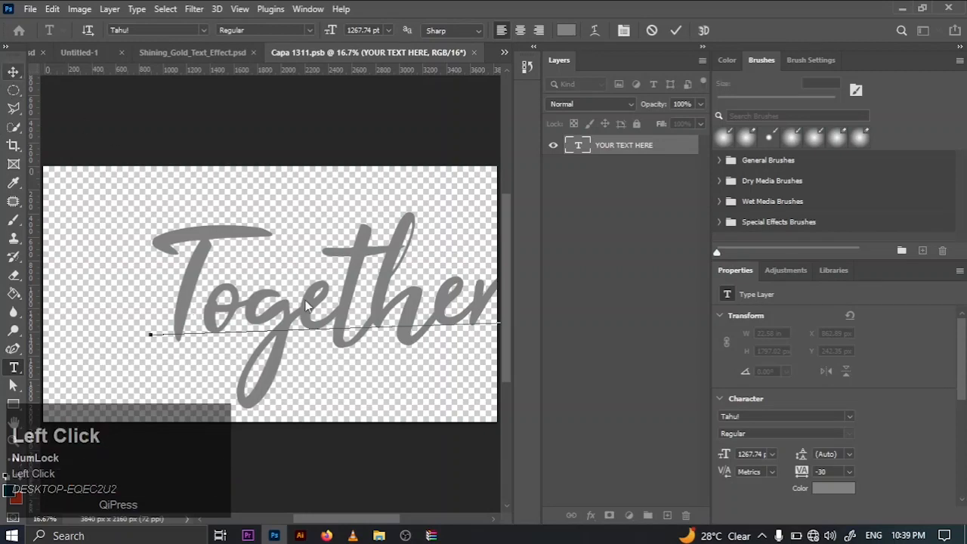
click(14, 71)
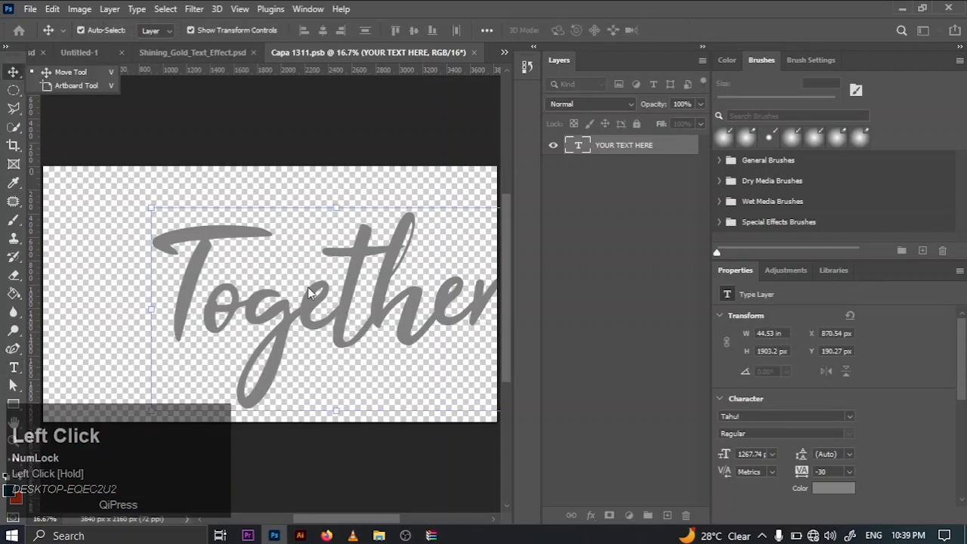
drag(281, 293, 220, 279)
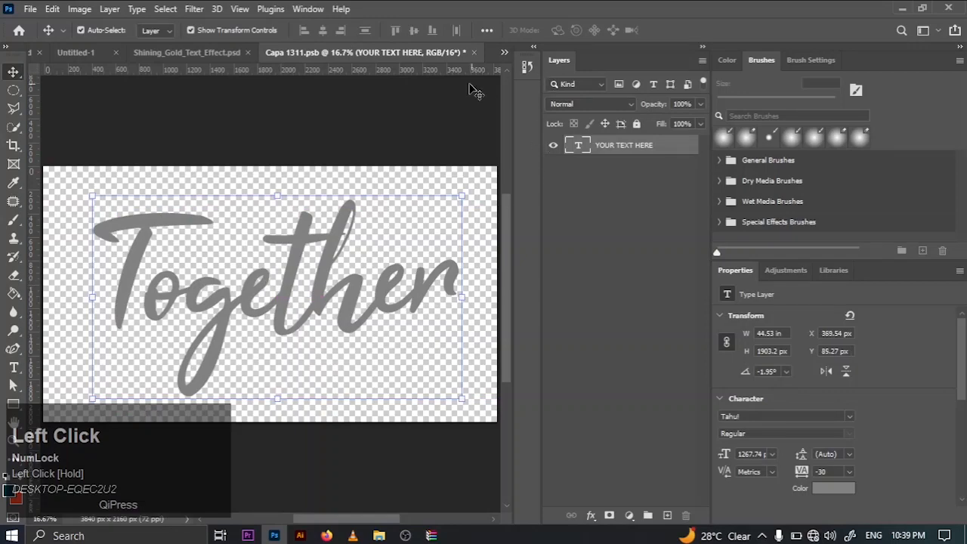
click(474, 53)
click(427, 208)
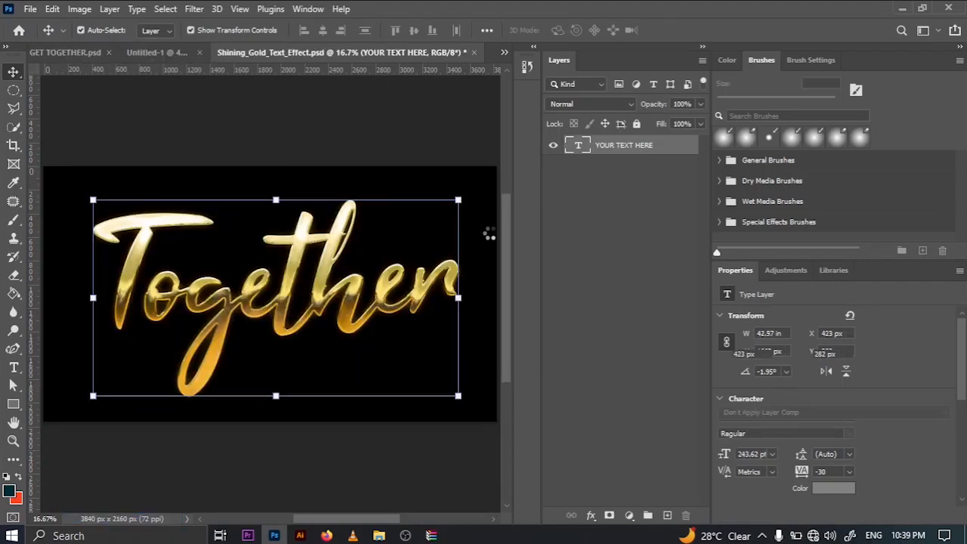
Step: Convert the EDITION group in Shining_Gold_Text_Effect.psd to a smart object
click(642, 186)
right_click(625, 174)
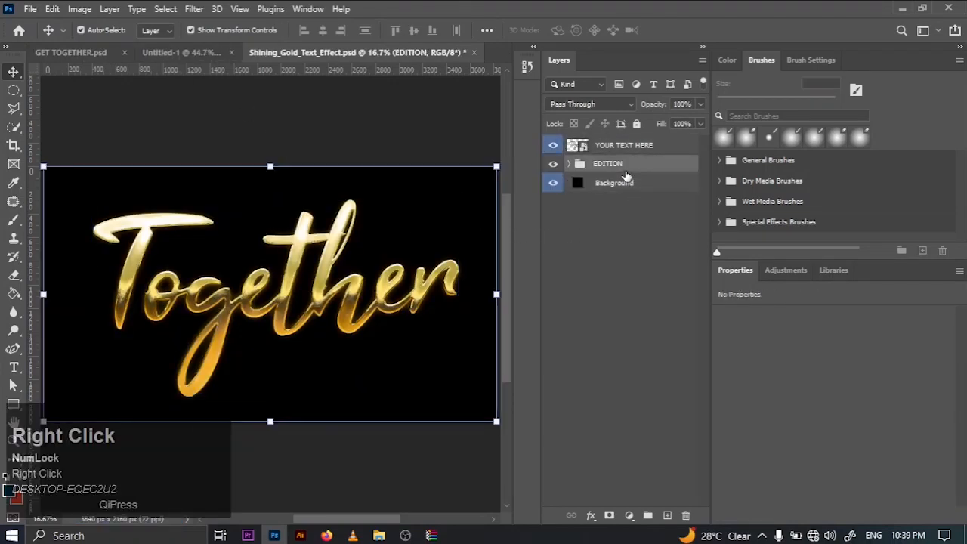
click(675, 194)
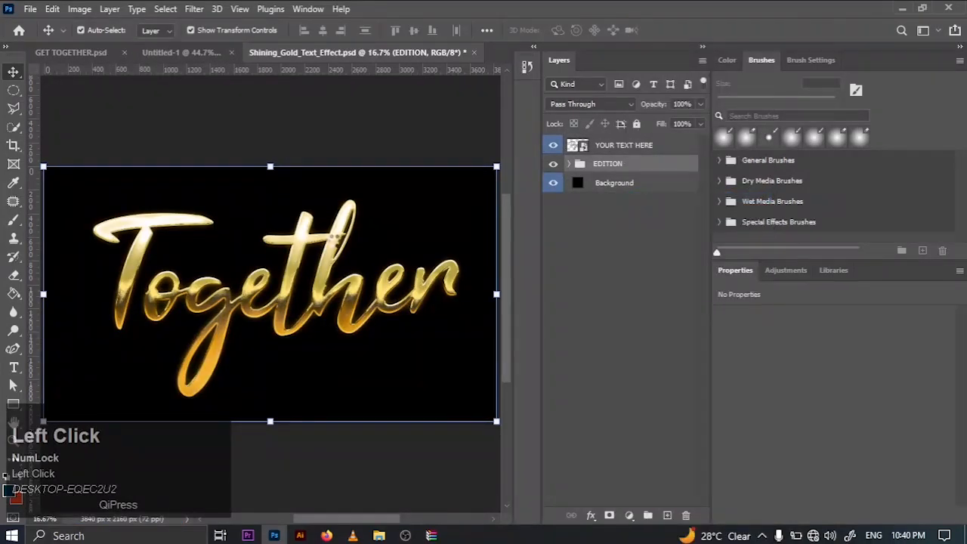
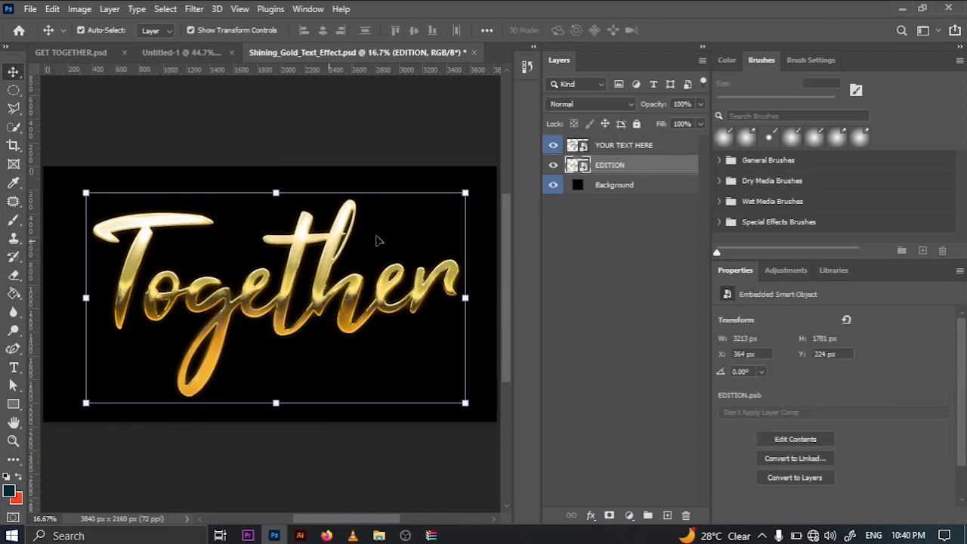
Step: Duplicate the EDITION smart object into the Untitled-1 document, keeping the layer name EDITION
right_click(651, 171)
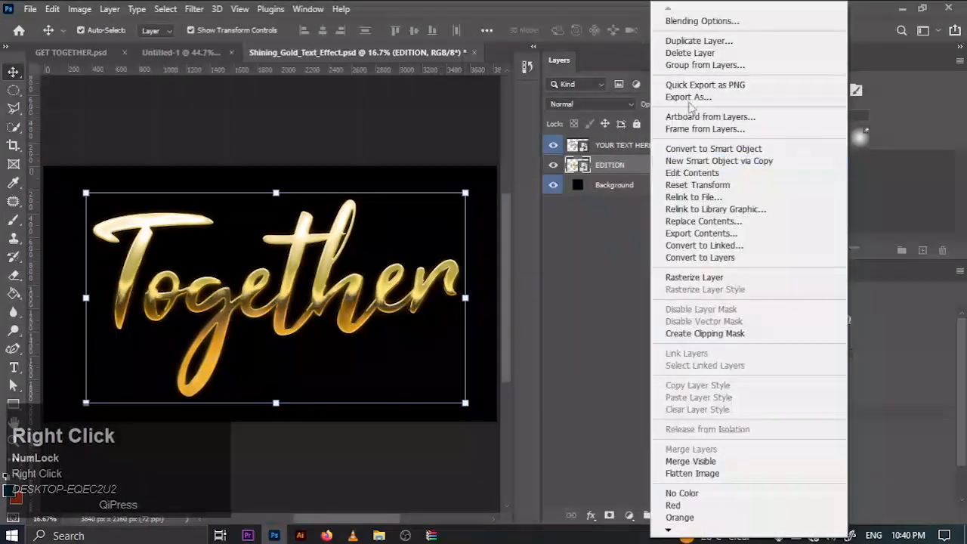
click(697, 42)
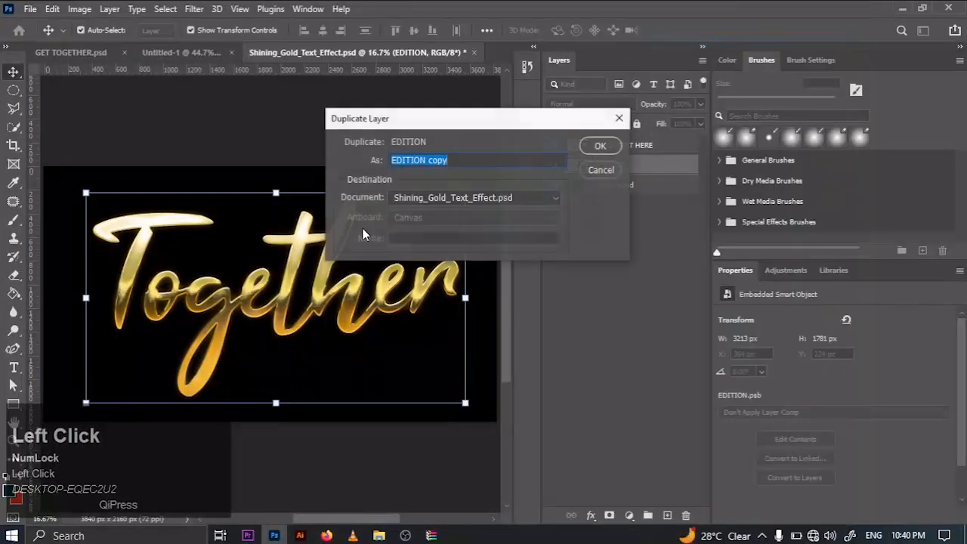
click(463, 200)
click(424, 223)
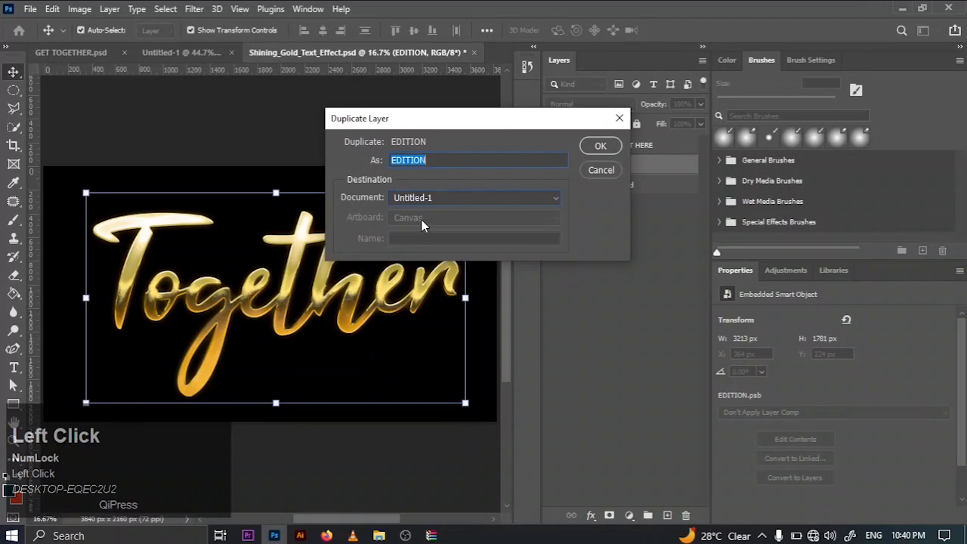
click(590, 148)
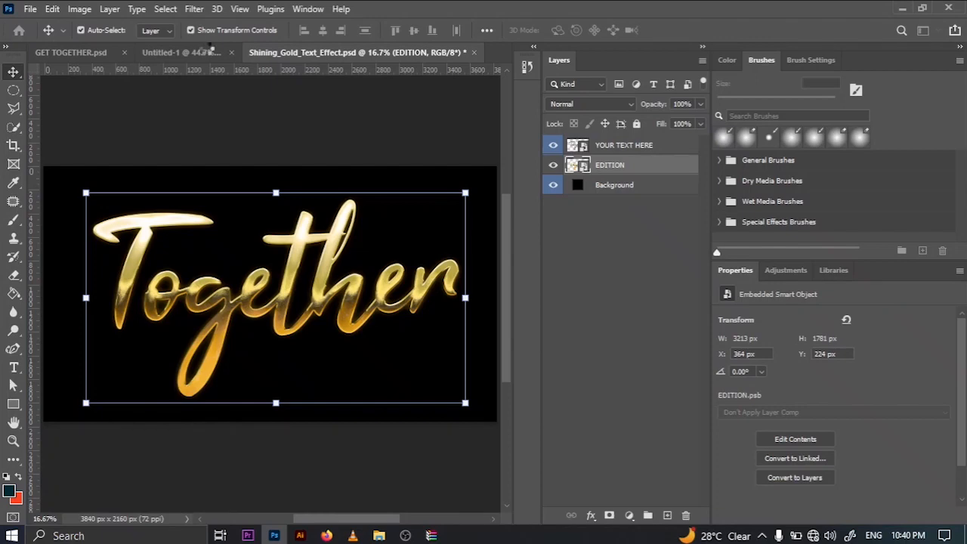
Step: In Untitled-1, scale the gold "Together" down to about 575 x 319 px and place it below "Get"
click(205, 51)
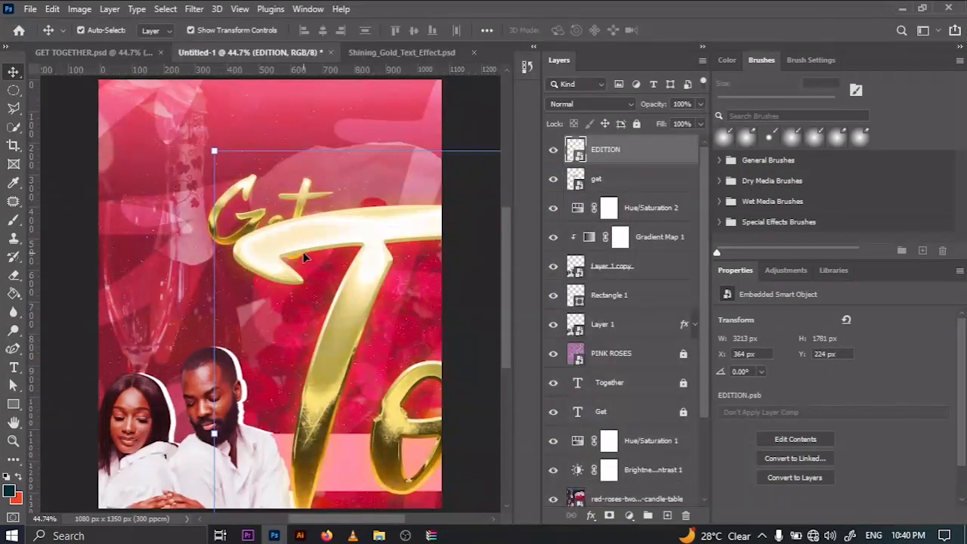
drag(212, 146, 123, 204)
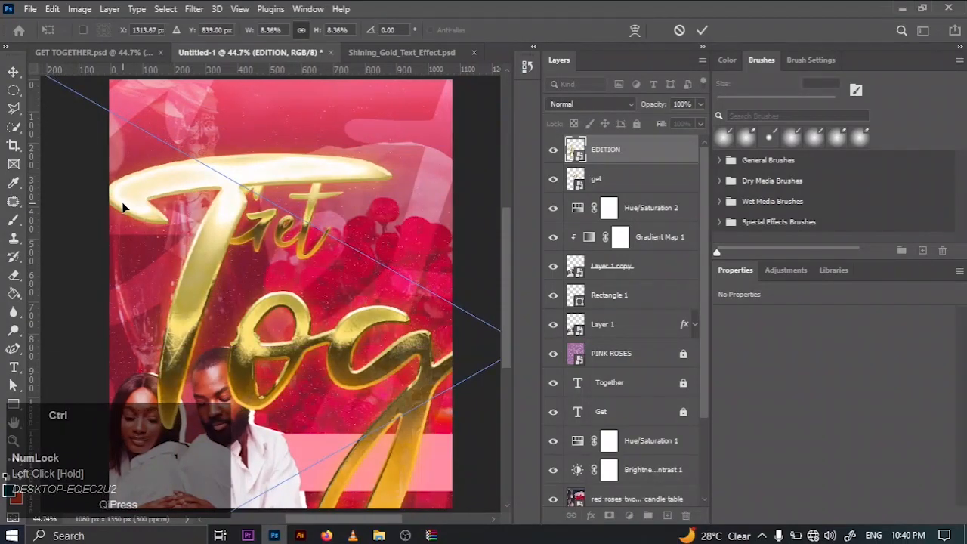
key(ctrl+minus)
key(ctrl+minus)
key(ctrl+minus)
key(ctrl+minus)
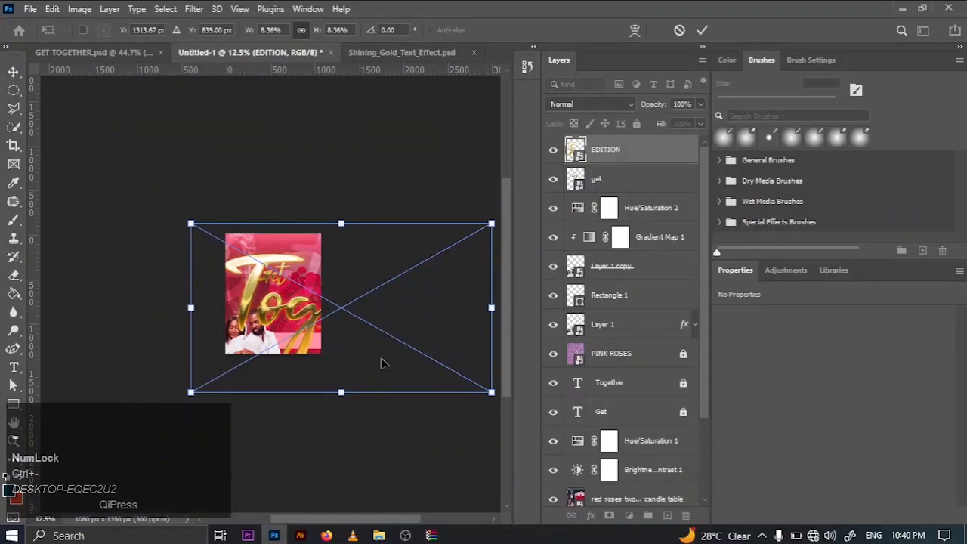
drag(491, 389, 299, 311)
click(703, 29)
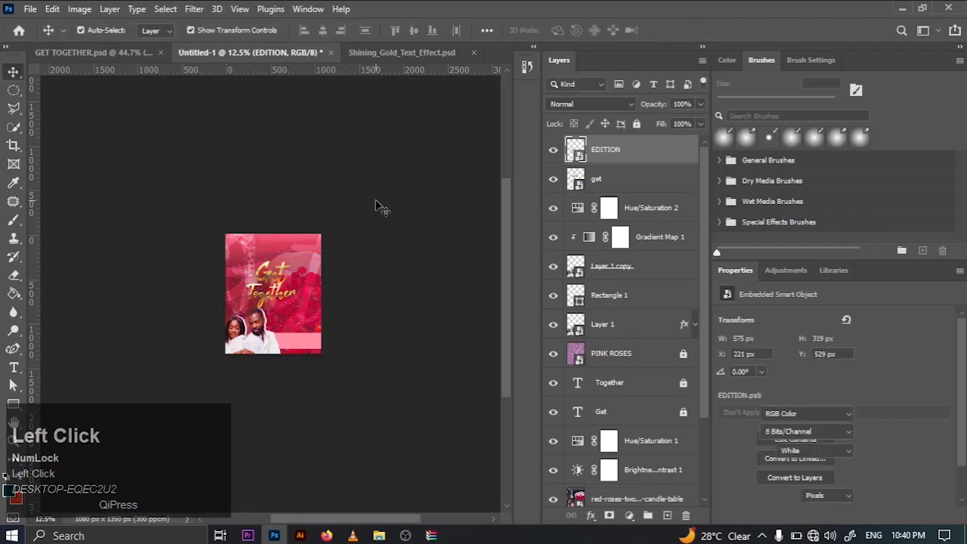
Step: Move "Together" up to tuck under the word "Get" and stack its EDITION layer beneath the get layer
key(ctrl+0)
drag(260, 300, 272, 276)
click(433, 192)
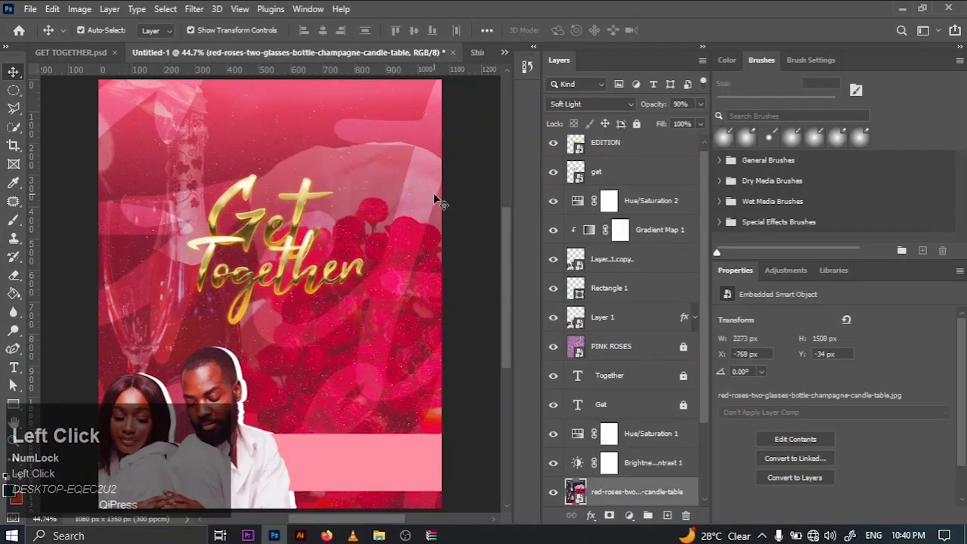
click(616, 151)
drag(617, 151, 618, 186)
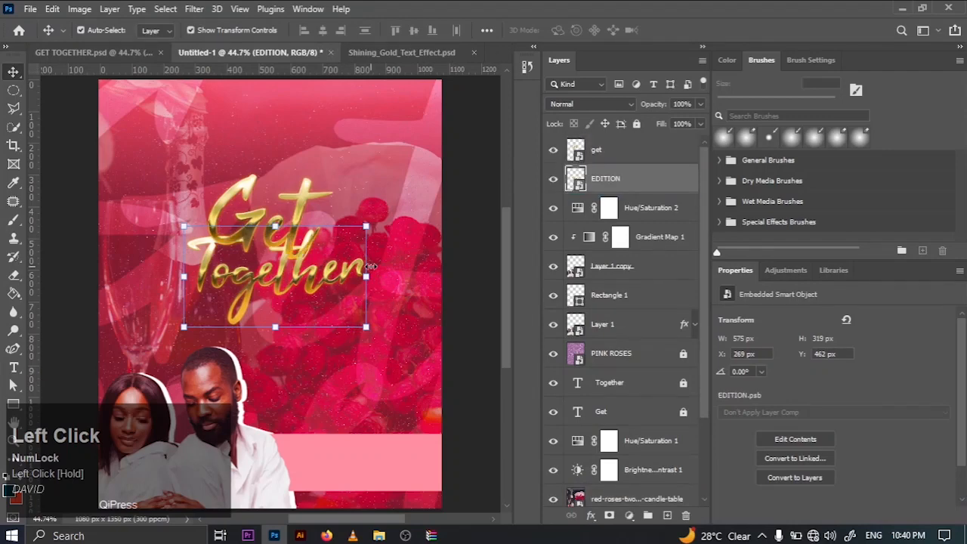
drag(370, 266, 371, 261)
Step: Rename the flyer's EDITION layer as "together"
double_click(617, 179)
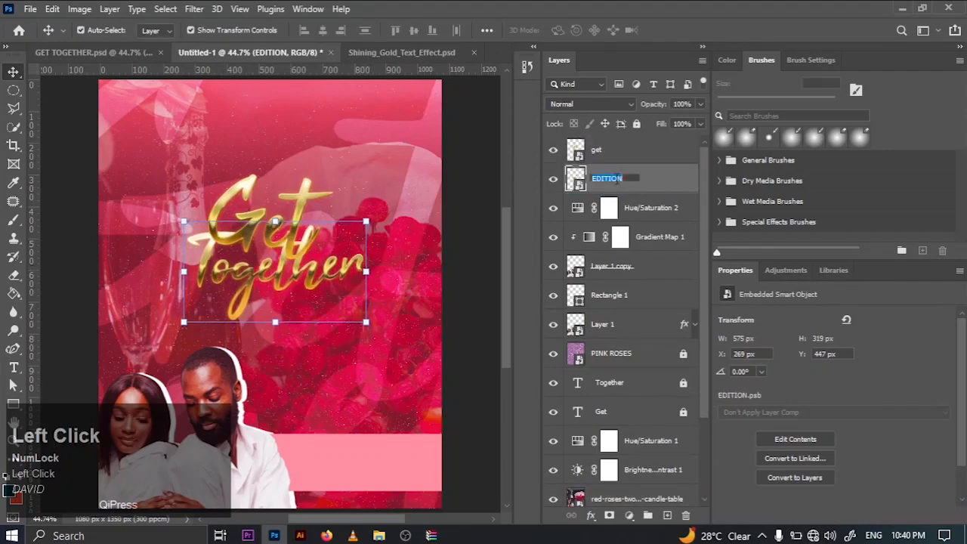
key(BackSpace)
text(to)
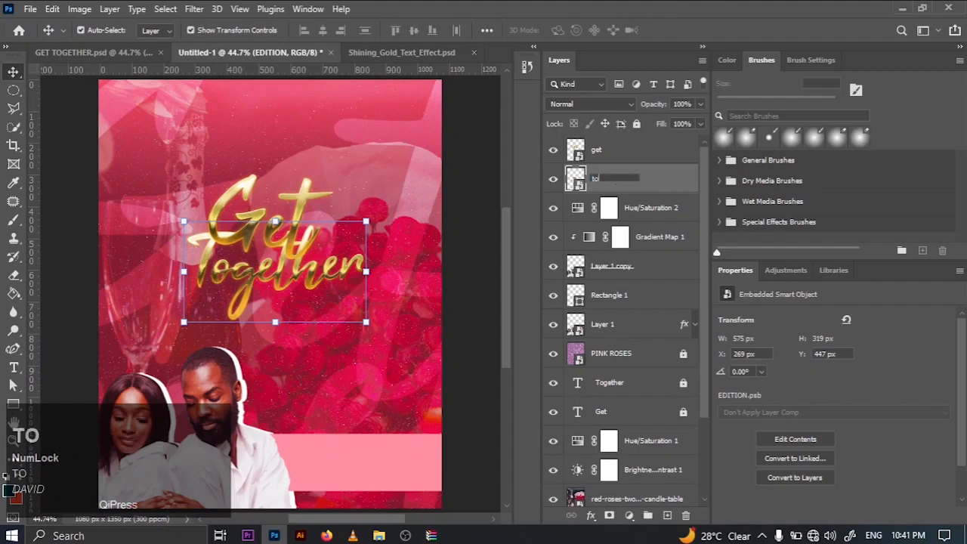
text(get)
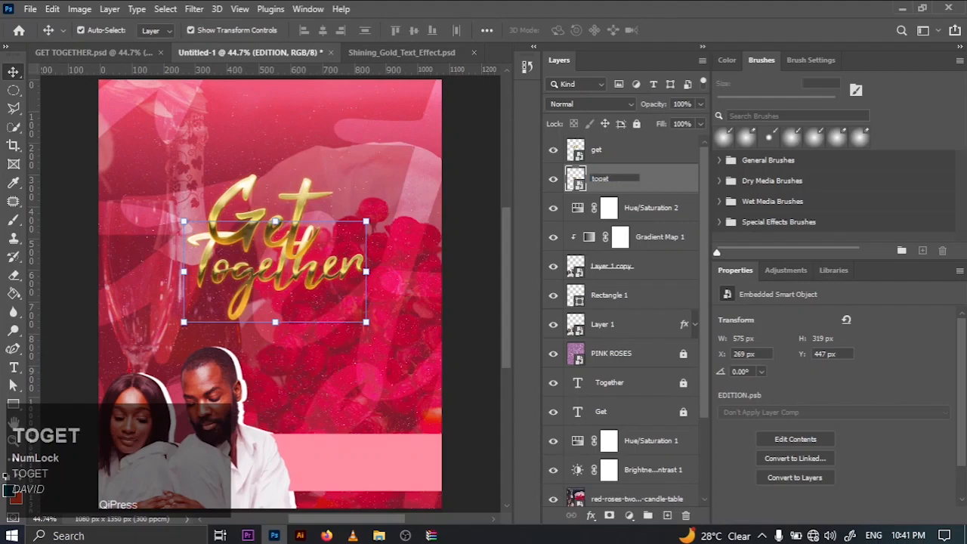
text(her)
key(Return)
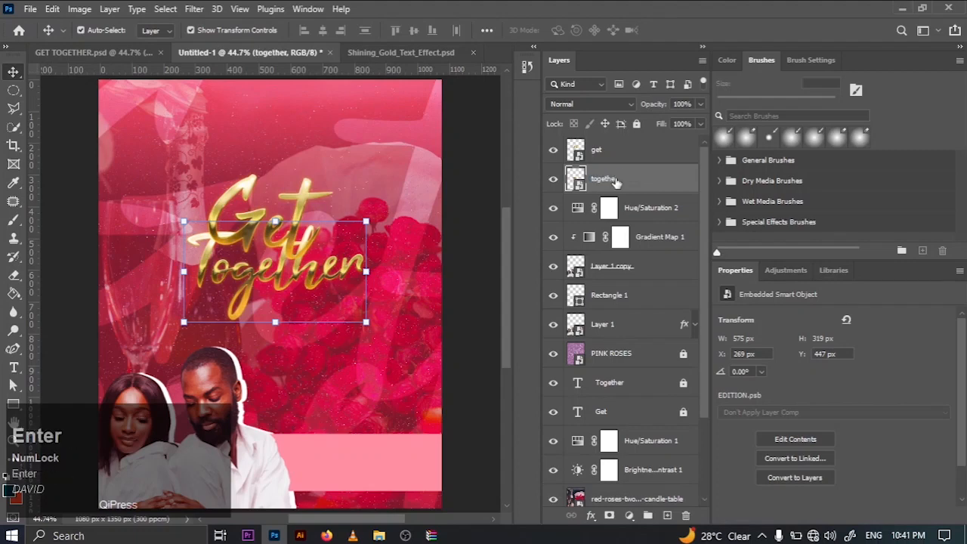
Step: Add a black drop shadow to the together layer with 15% opacity, 90° angle, 15 px distance, 15% spread and 20 px size
click(457, 250)
ctrl+click(618, 189)
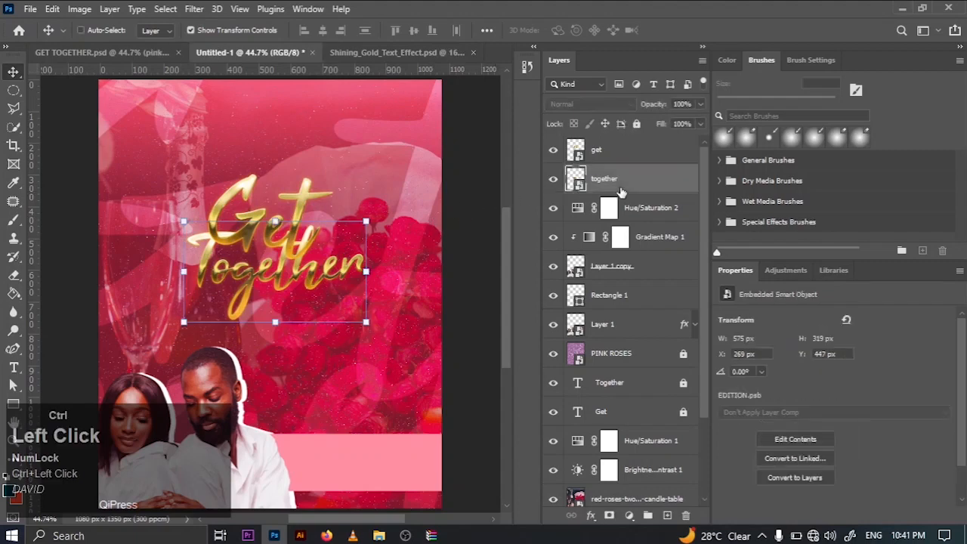
click(647, 182)
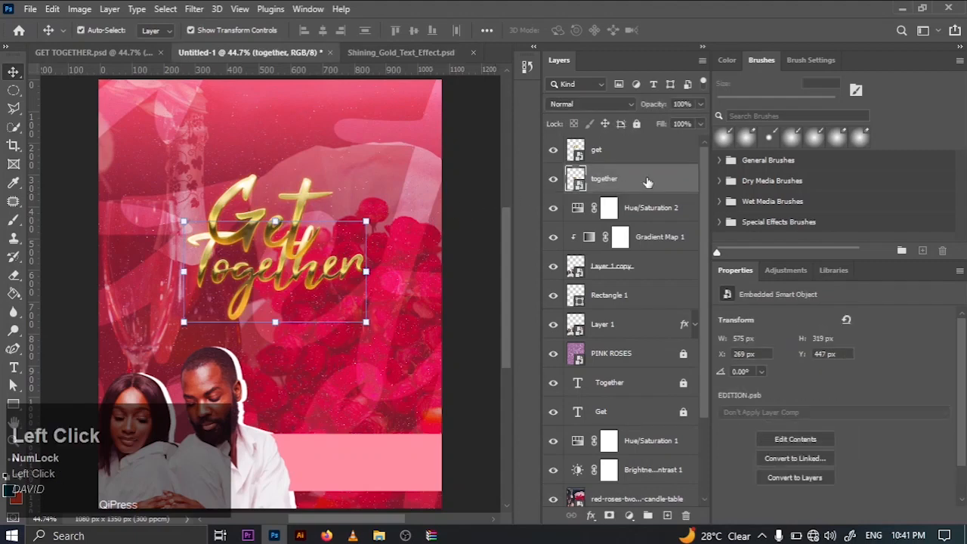
double_click(647, 183)
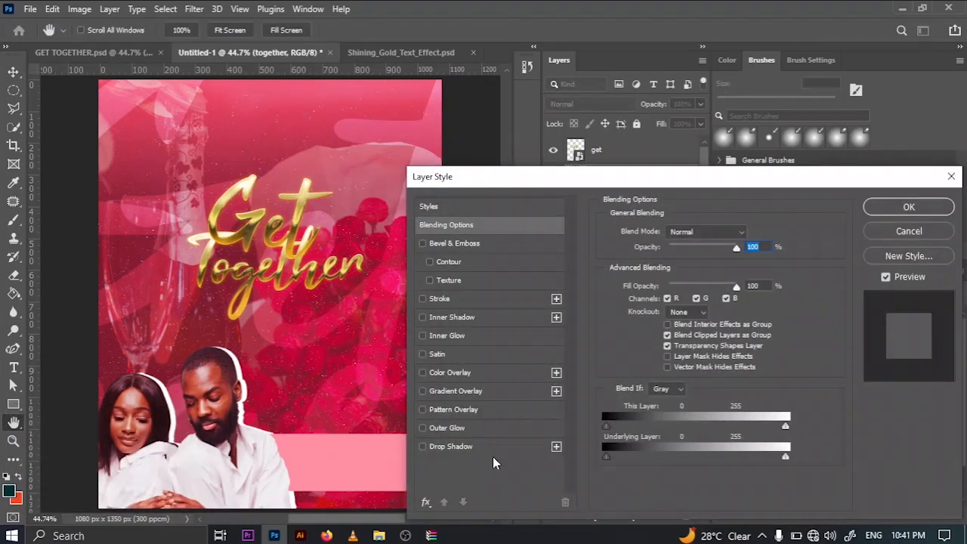
click(489, 448)
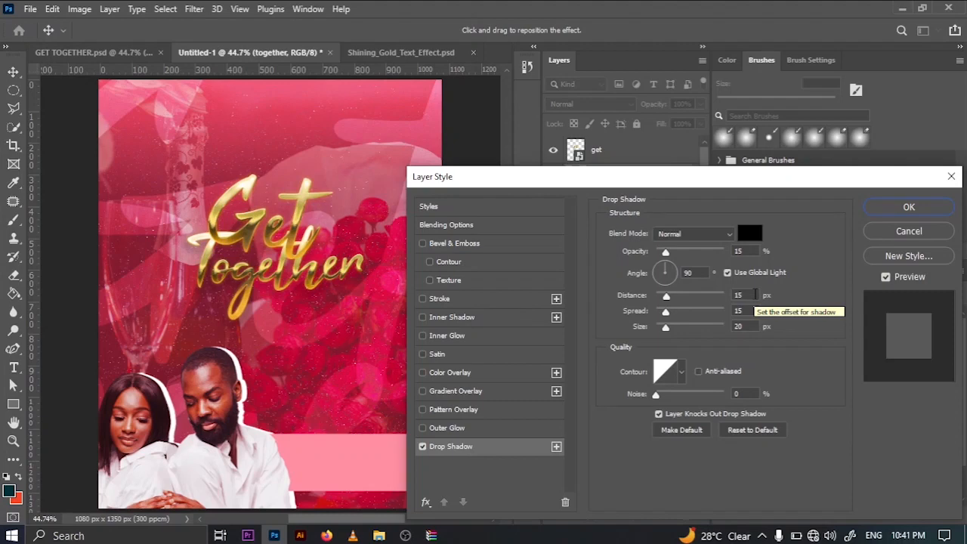
click(907, 209)
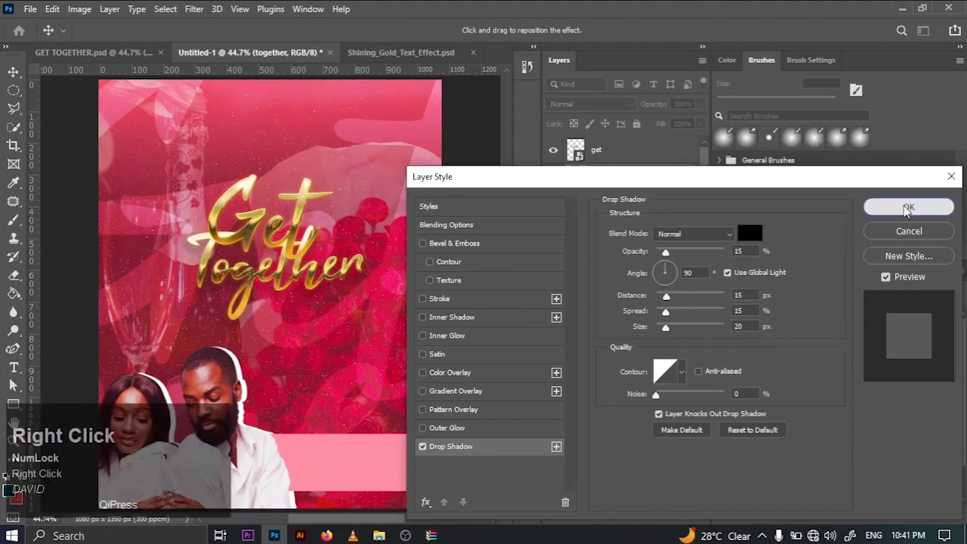
Step: Give the get layer the same black drop shadow: 15% opacity, 90° angle, 15 px distance, 15% spread and 20 px size
click(660, 158)
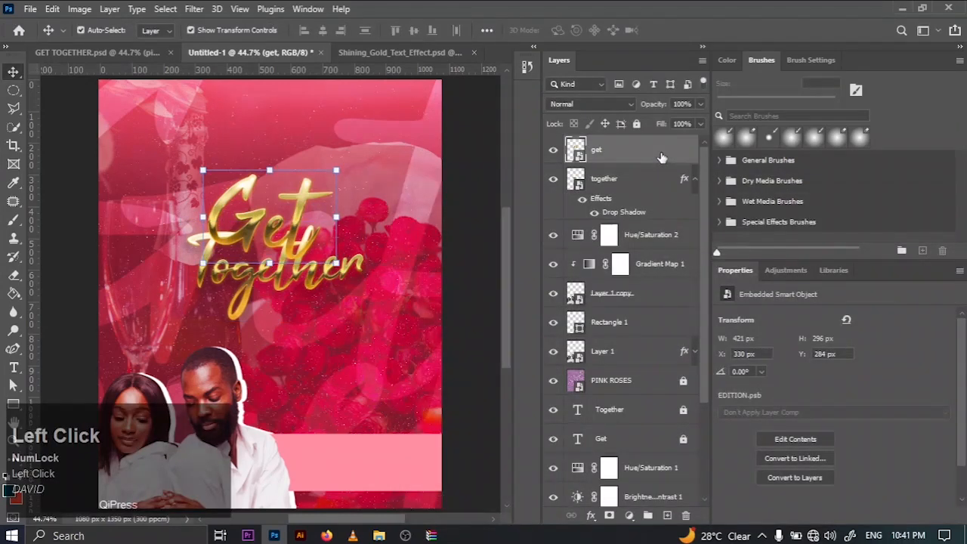
double_click(661, 157)
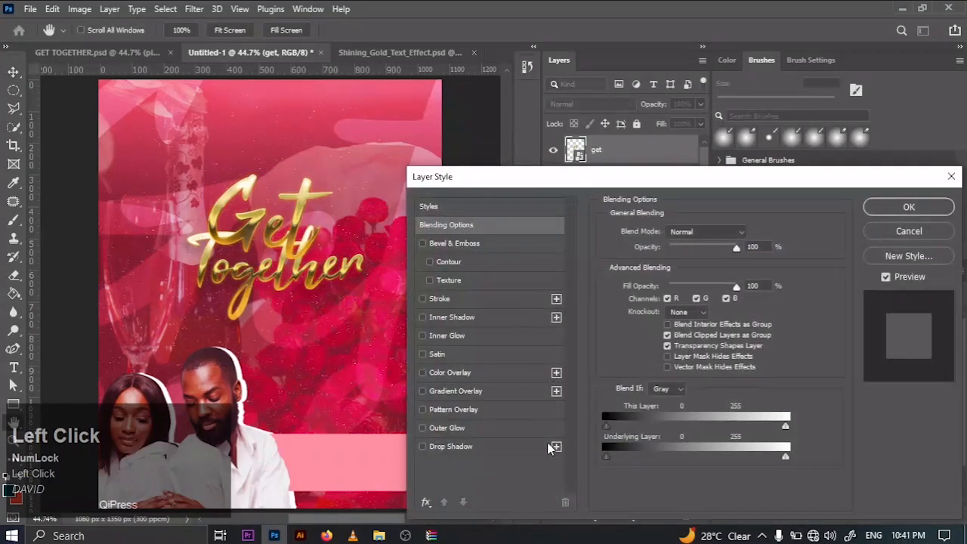
click(526, 446)
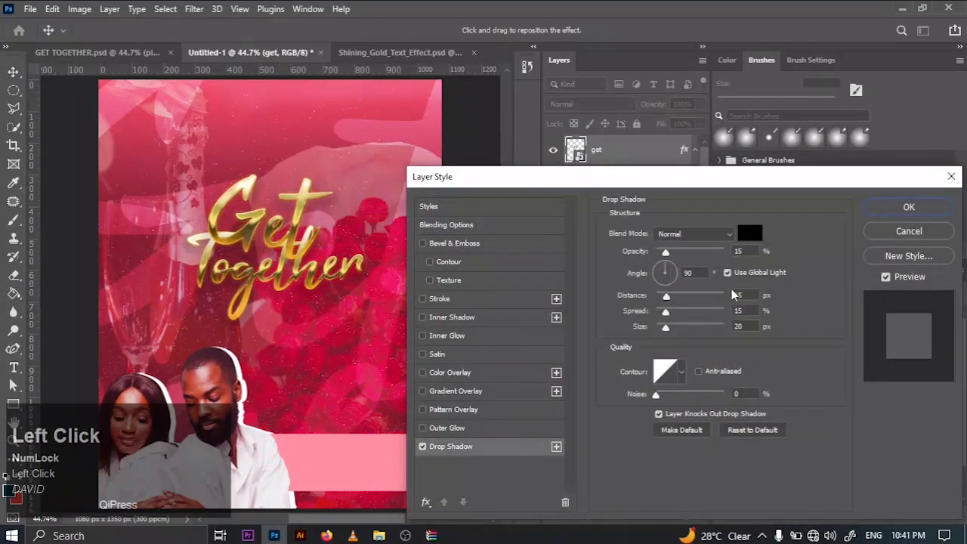
click(883, 206)
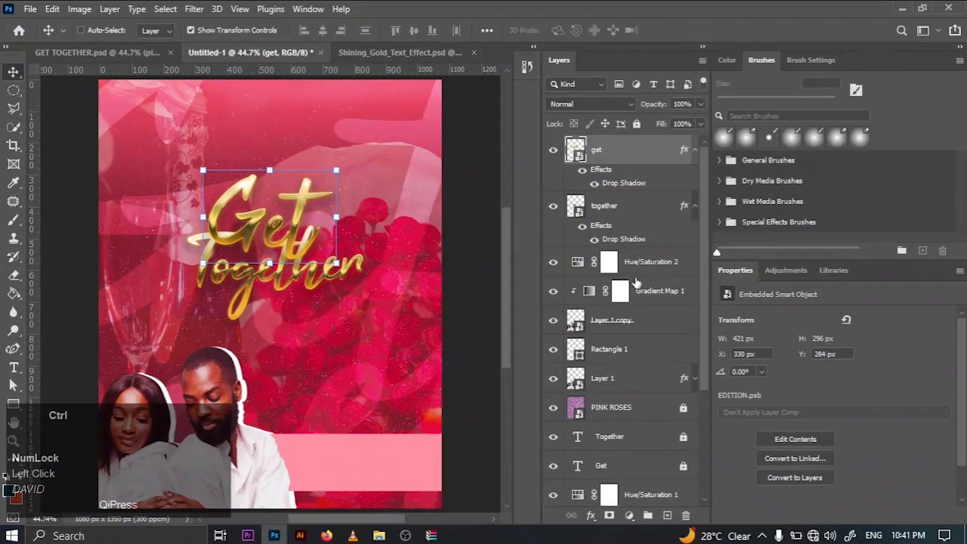
Step: Centre the get layer and the together layer horizontally on the canvas, clearing the selection after each alignment
key(ctrl+a)
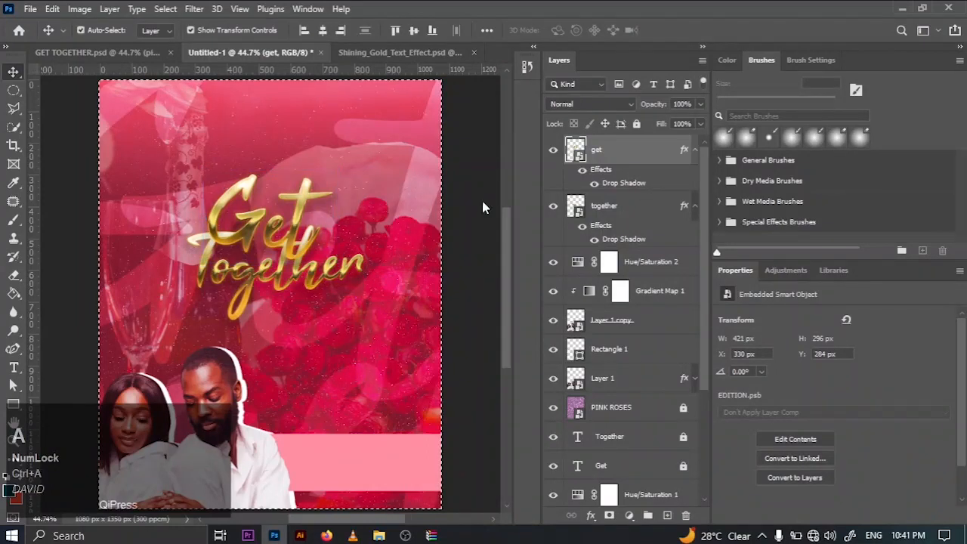
click(323, 31)
key(ctrl+d)
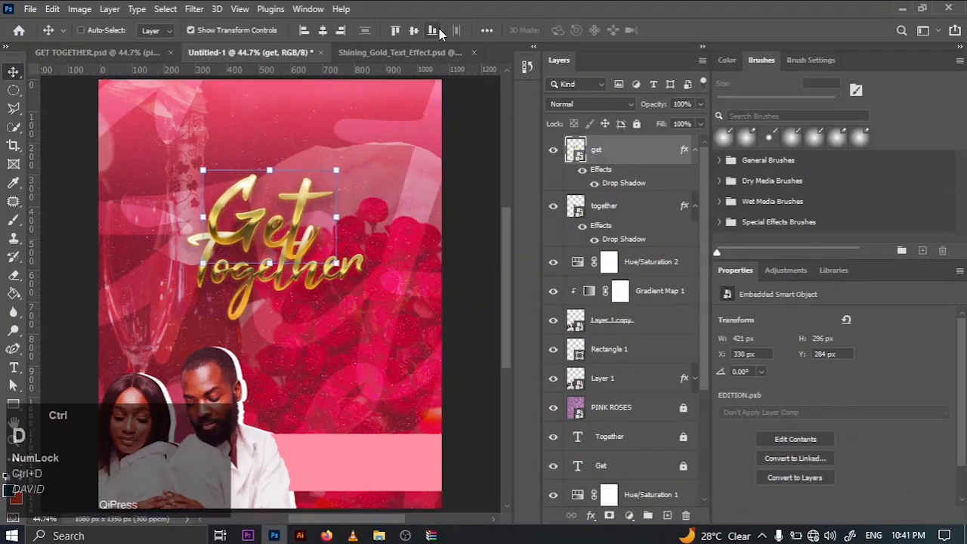
click(631, 207)
key(ctrl+a)
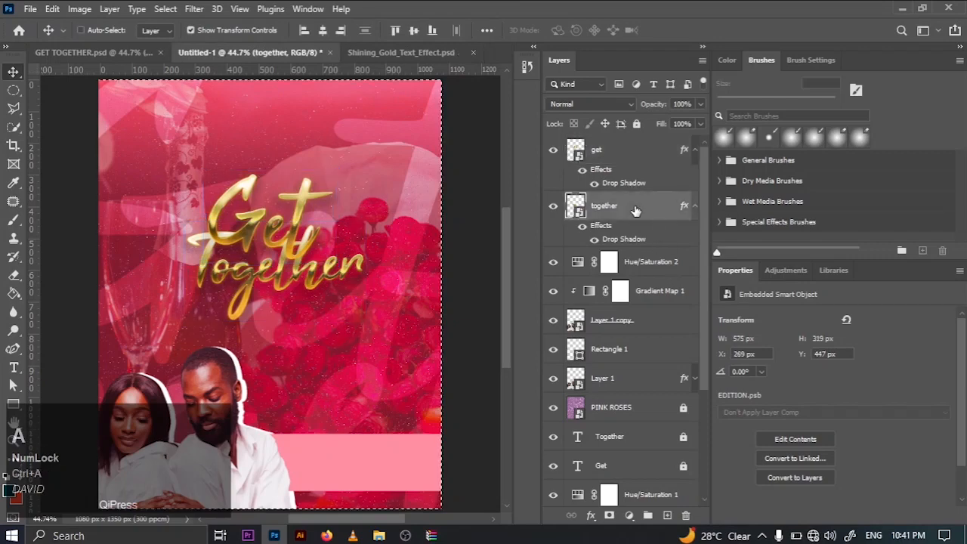
click(324, 30)
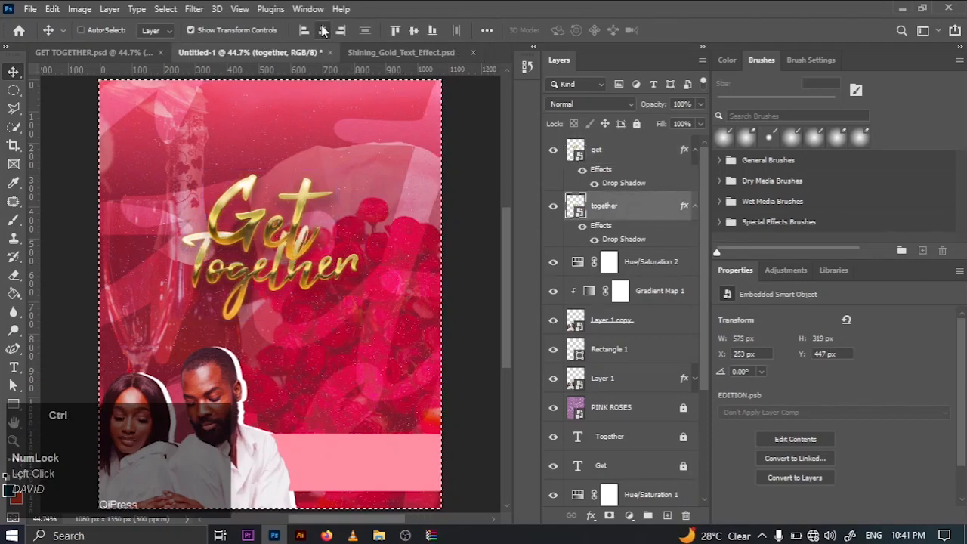
key(ctrl+d)
Step: Group the get and together layers and name the group "TITLE"
ctrl+click(623, 153)
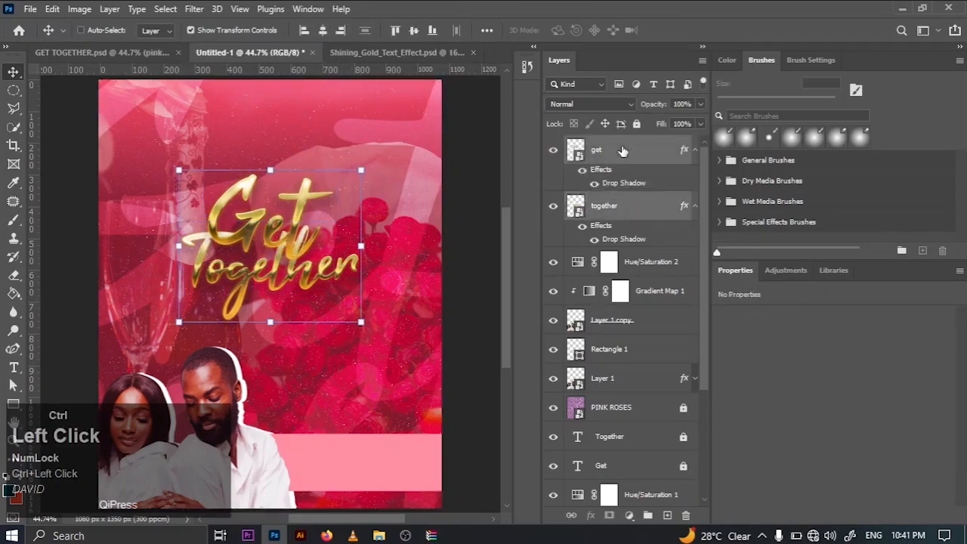
key(ctrl+g)
double_click(616, 143)
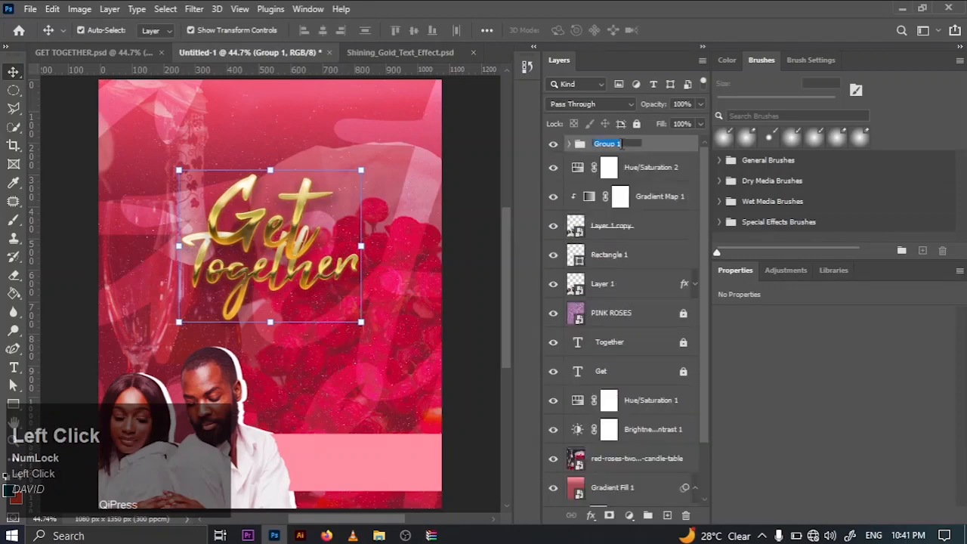
key(Caps_Lock)
text(TILE)
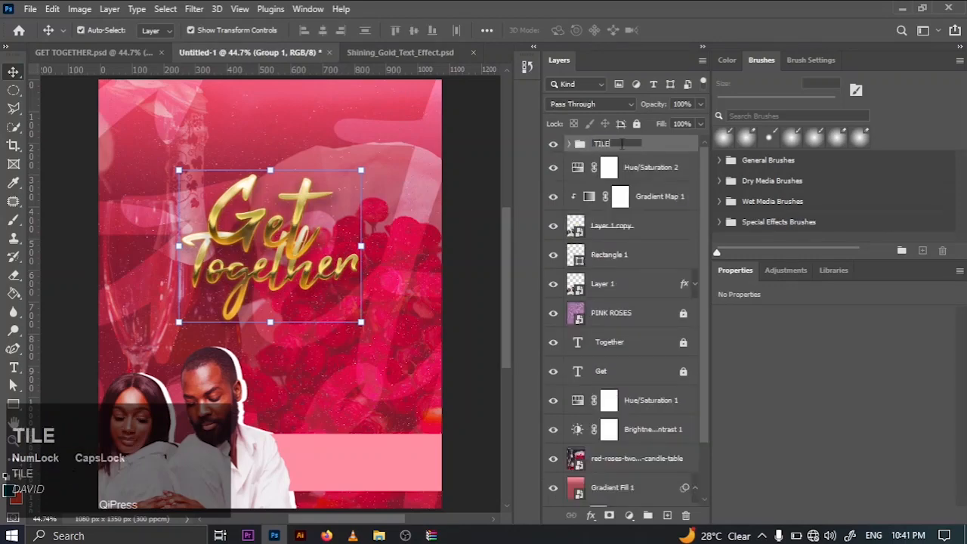
key(BackSpace)
key(BackSpace)
text(TLE)
key(Return)
Step: Nudge the TITLE group slightly upward and switch to the GET TOGETHER.psd document
key(Up)
key(Up)
key(Up)
key(Up)
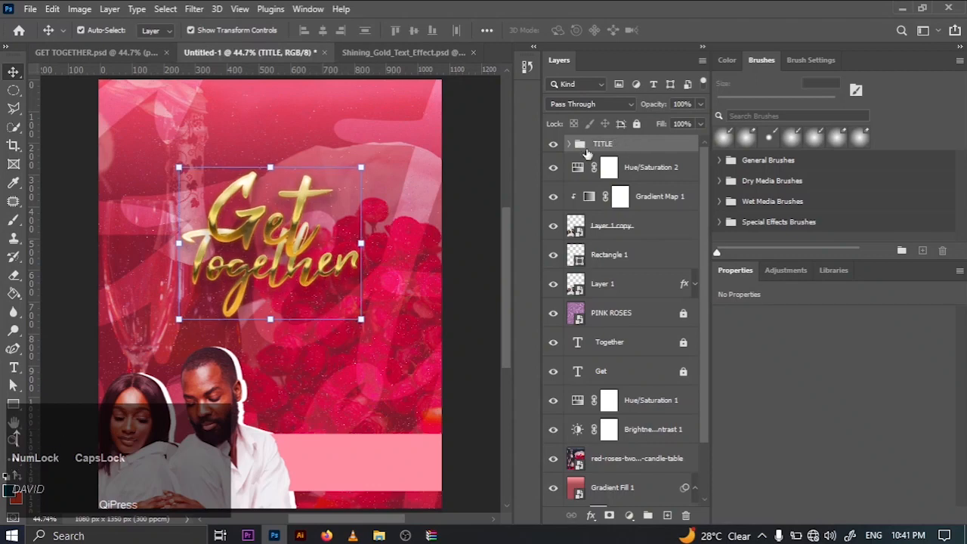
click(77, 52)
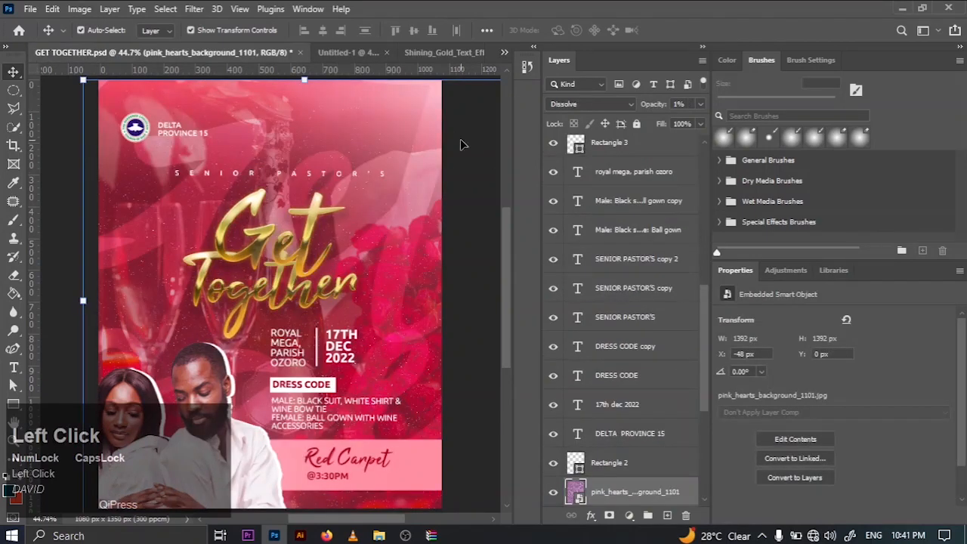
click(467, 146)
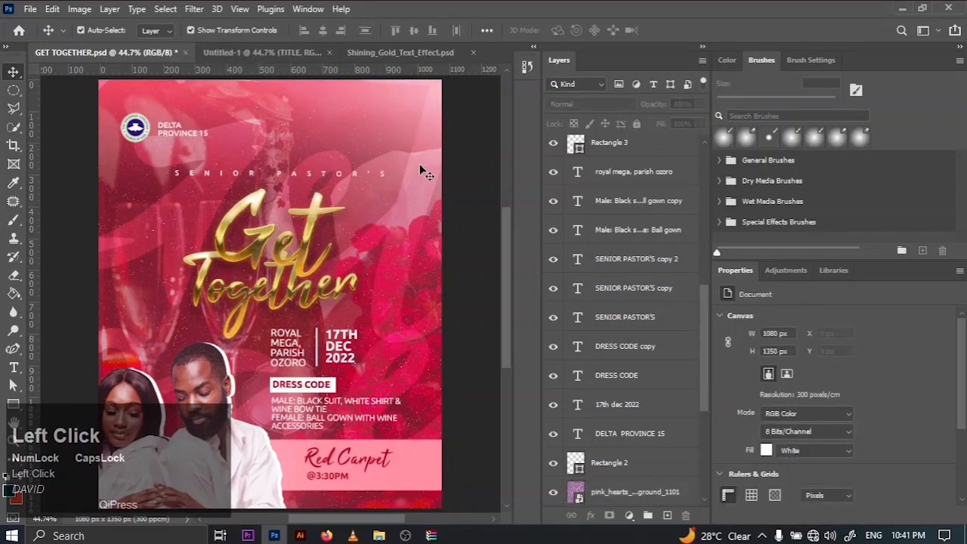
click(275, 50)
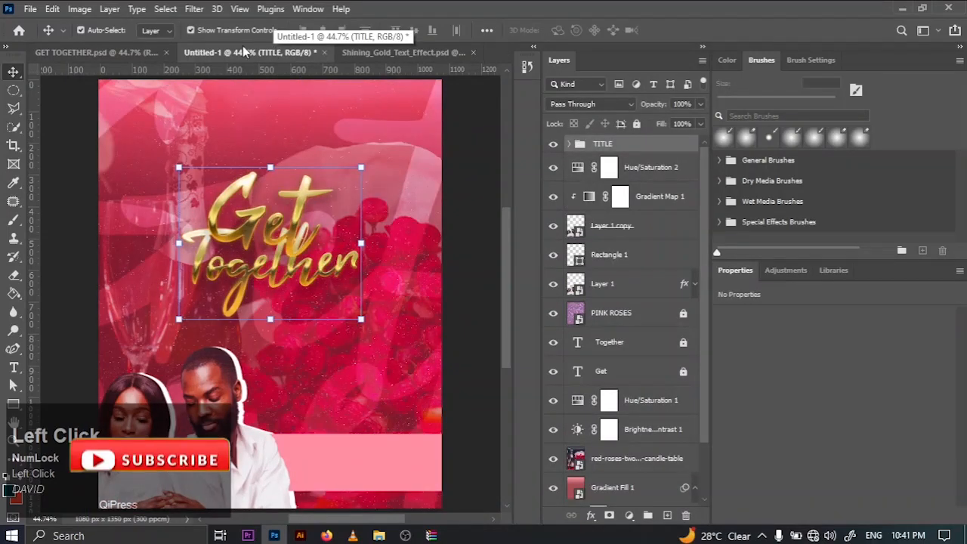
click(120, 51)
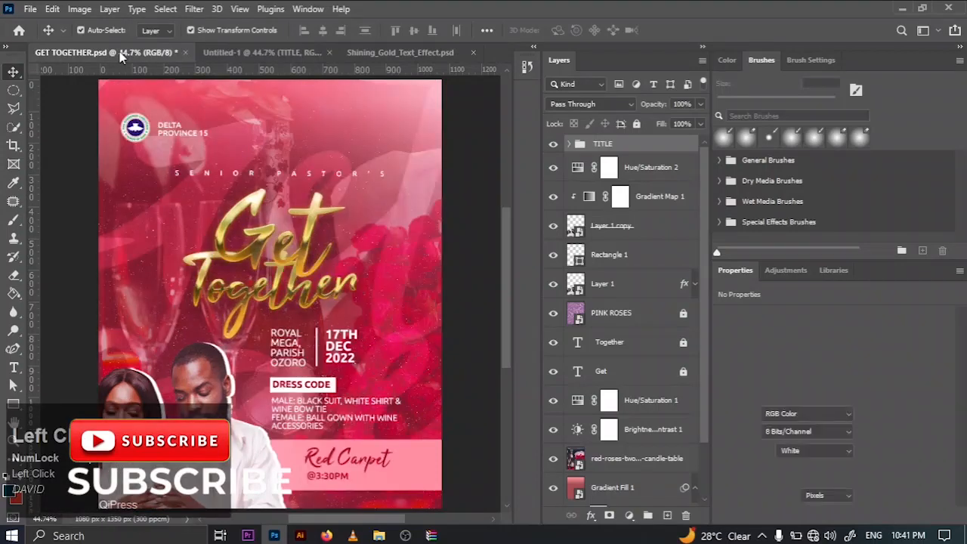
Step: Lock the Layer 2 copy layer, collapse the GET TOGETHER layer group and select the SENIOR PASTOR'S text on the canvas
click(359, 180)
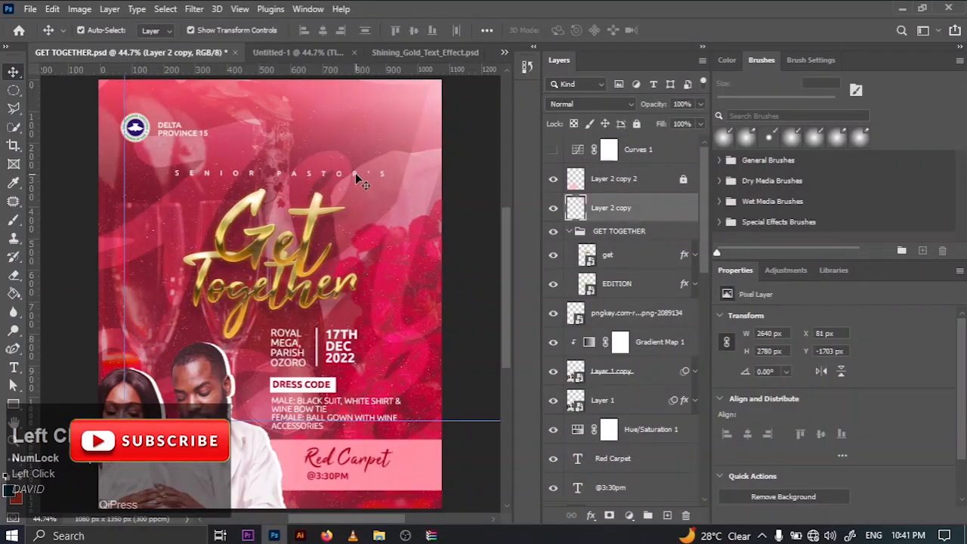
click(635, 123)
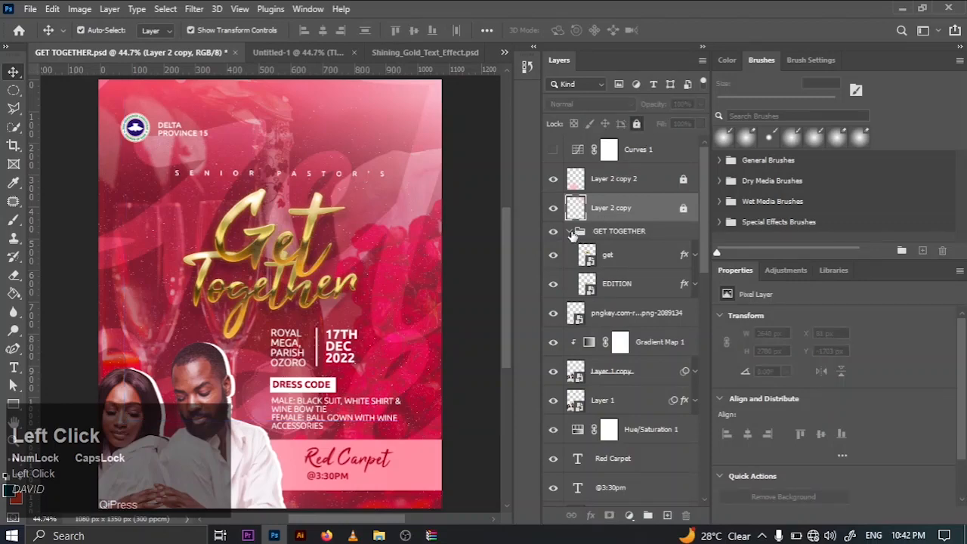
click(571, 231)
click(300, 177)
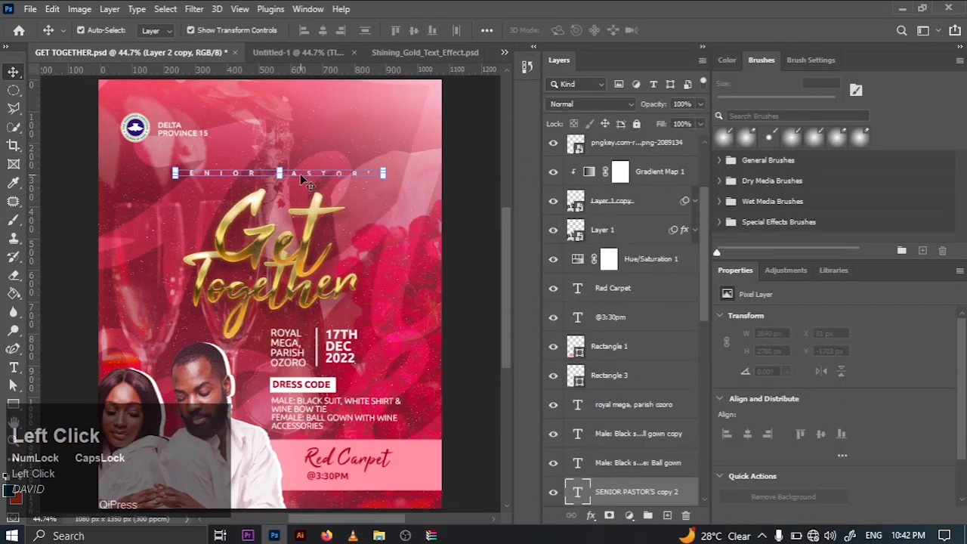
Step: Duplicate the RCCG logo layer from GET TOGETHER.psd into the Untitled-1 document and switch to that document
click(135, 129)
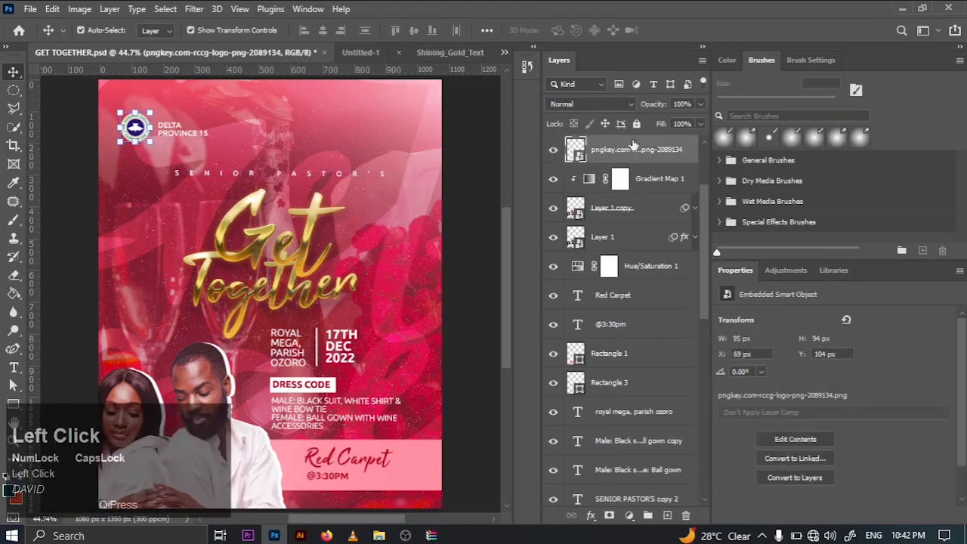
right_click(633, 143)
click(669, 41)
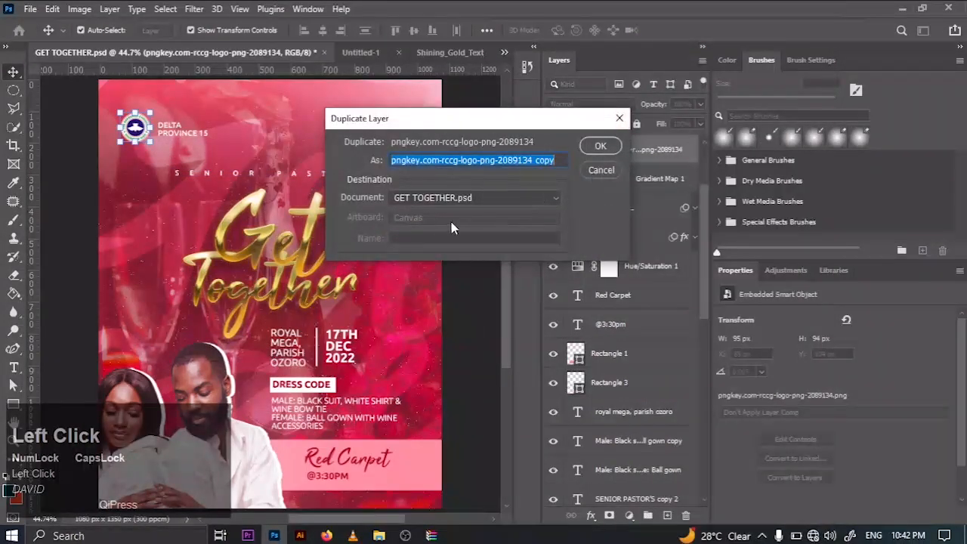
click(452, 200)
click(436, 223)
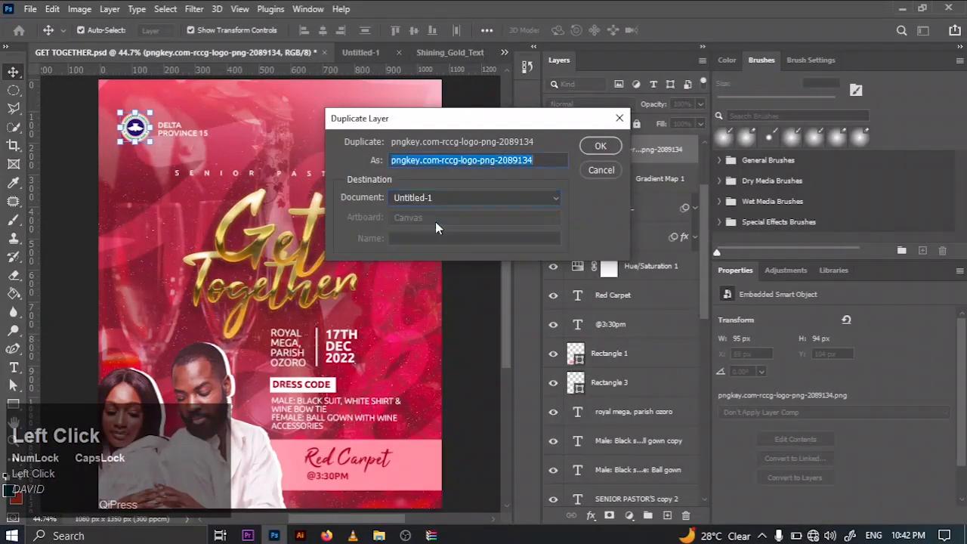
click(599, 143)
click(355, 54)
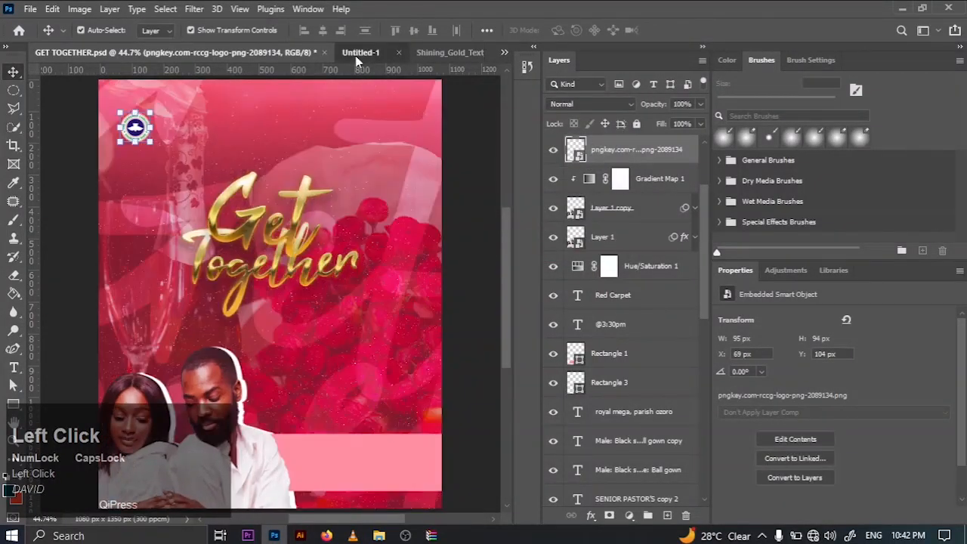
Step: Duplicate the DELTA PROVINCE 15 text layer from GET TOGETHER.psd into Untitled-1, then return to Untitled-1 and clear the selection
click(98, 54)
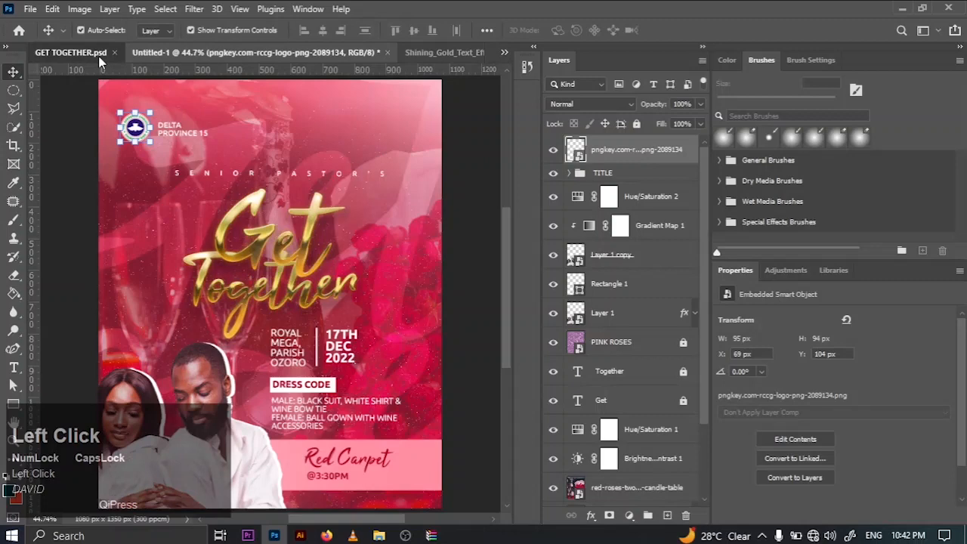
click(184, 132)
right_click(642, 493)
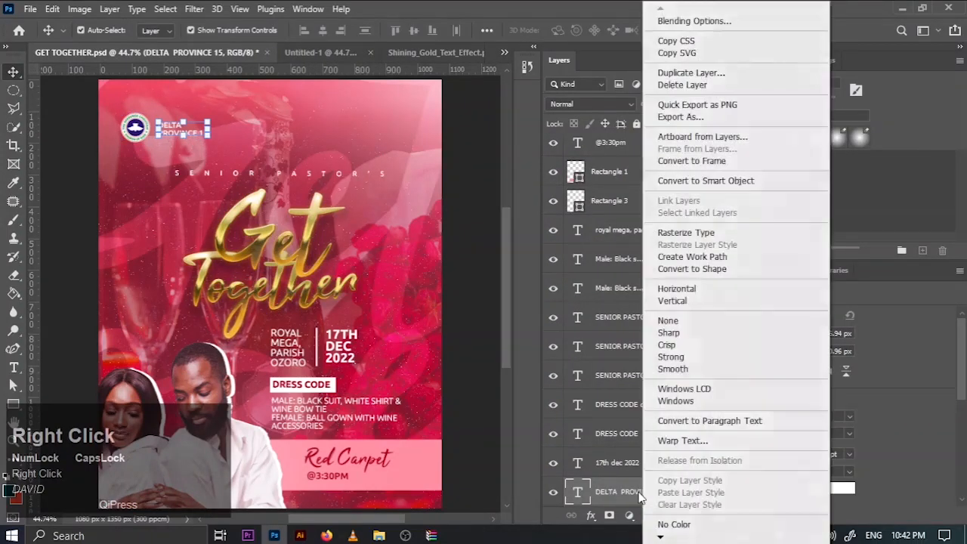
click(690, 73)
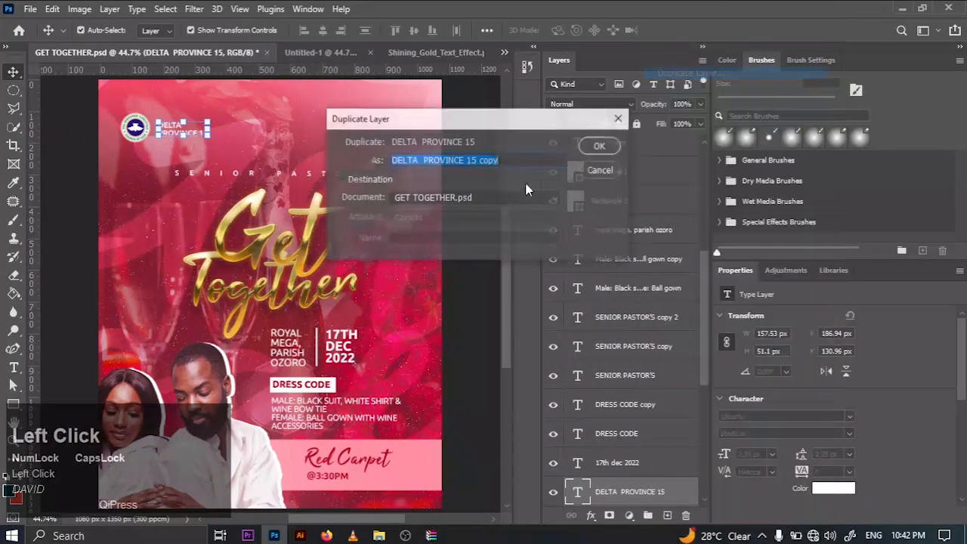
click(447, 201)
click(453, 218)
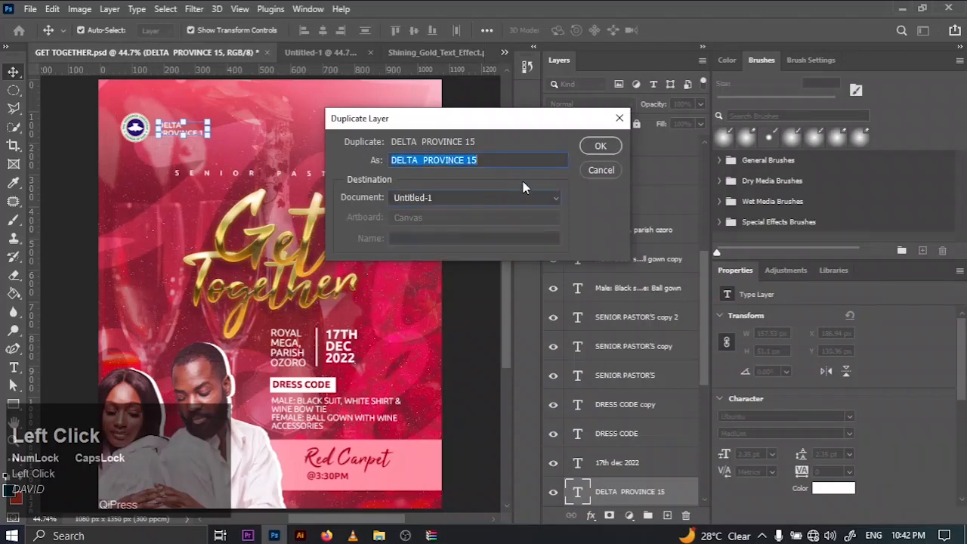
click(610, 147)
click(317, 52)
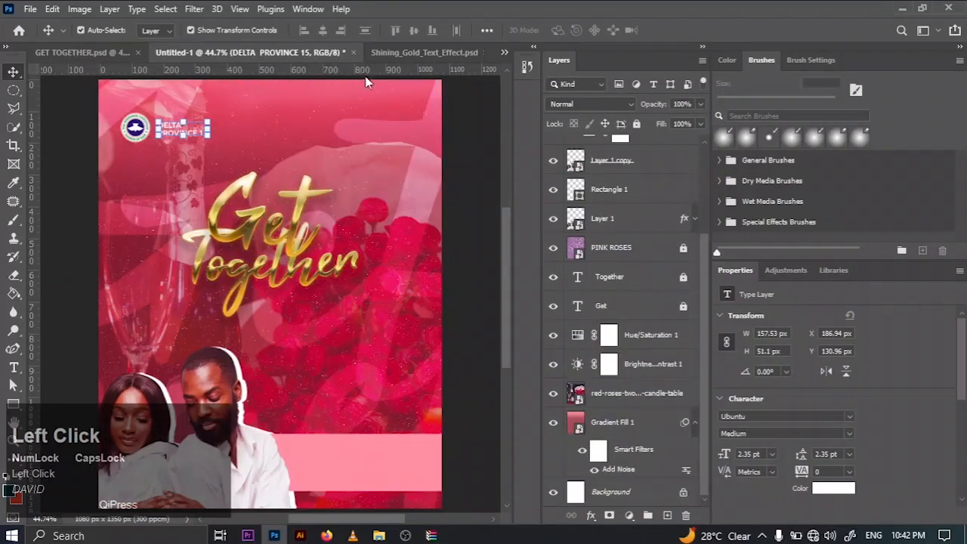
click(457, 169)
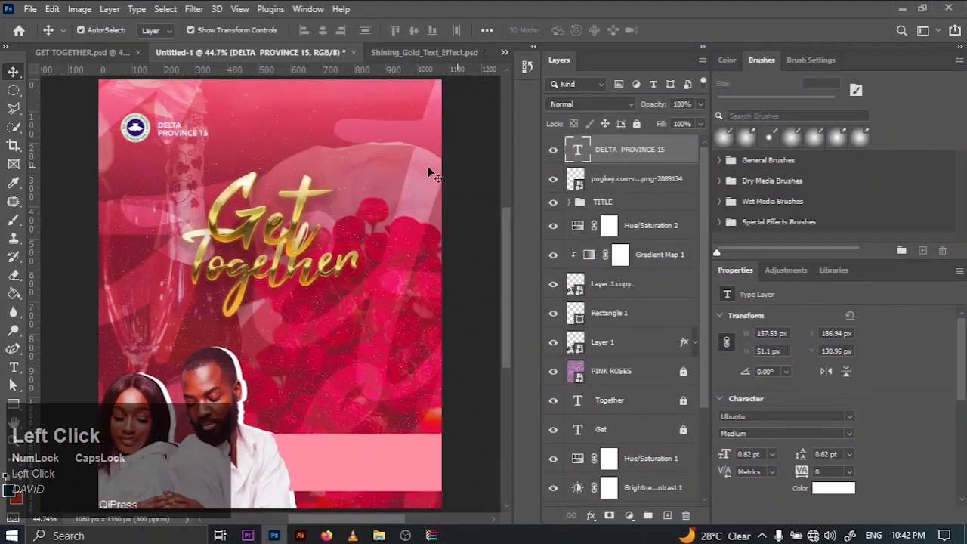
Step: Move the red-roses champagne table image to the right, to about X 633 px and Y 725 px
scroll(680, 377, down, 3)
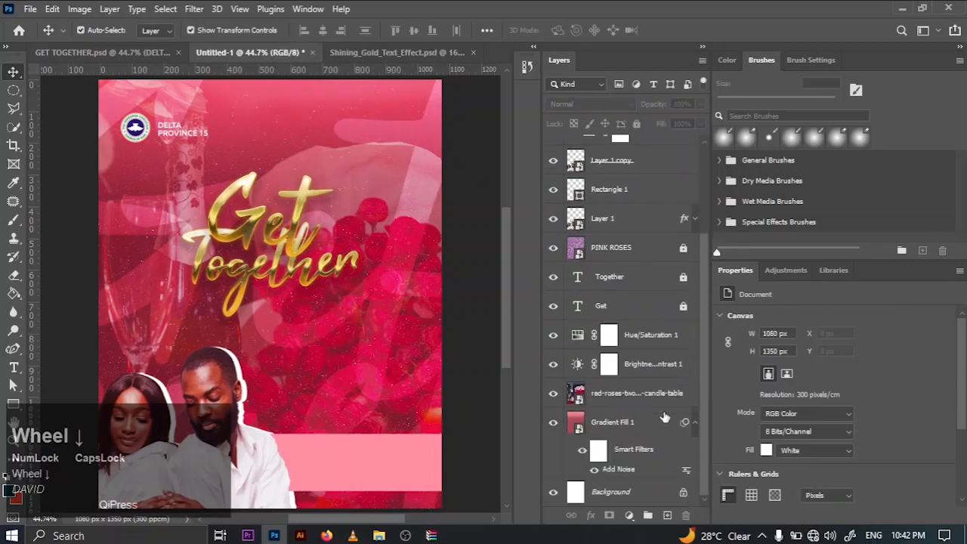
click(646, 402)
key(ctrl+t)
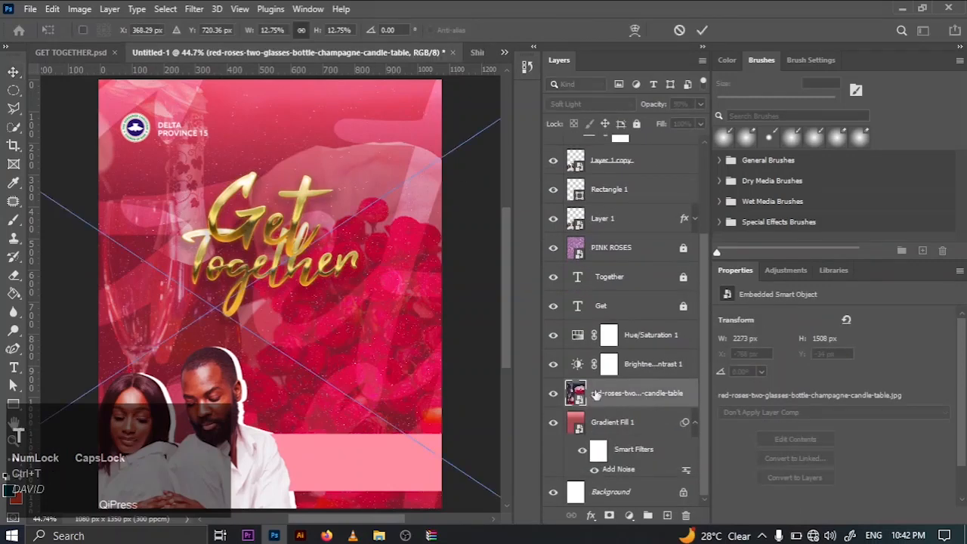
drag(295, 341, 381, 344)
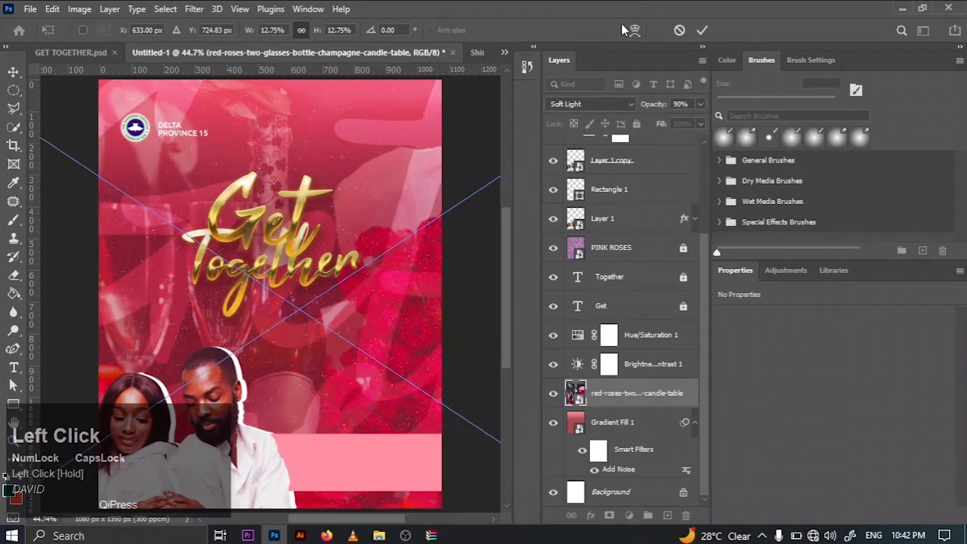
click(702, 31)
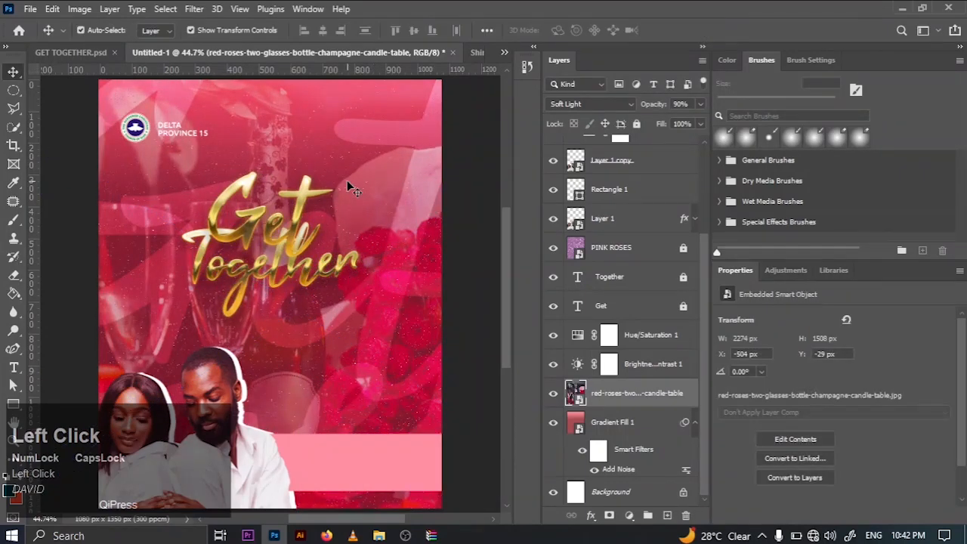
Step: Nudge the TITLE group slightly upward on the flyer and clear the selection
scroll(664, 411, up, 3)
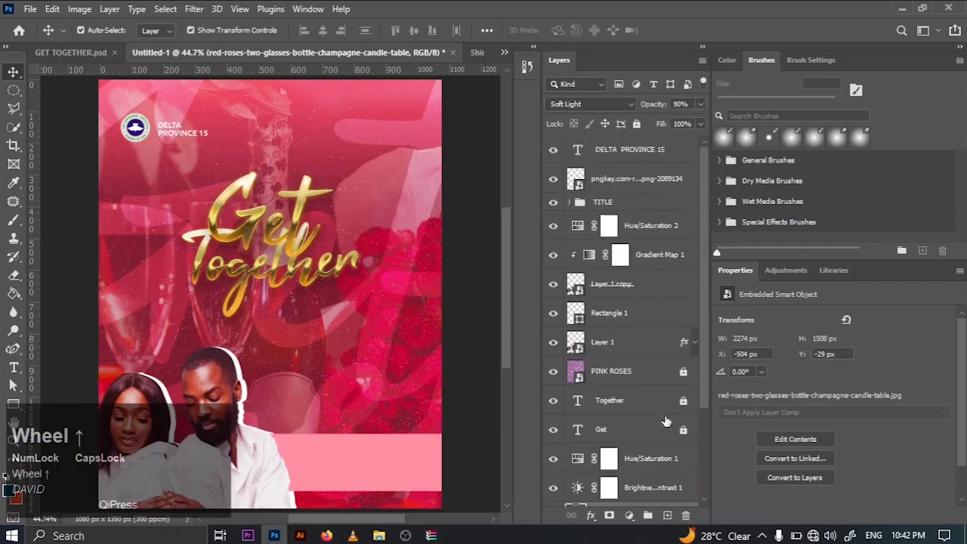
click(607, 203)
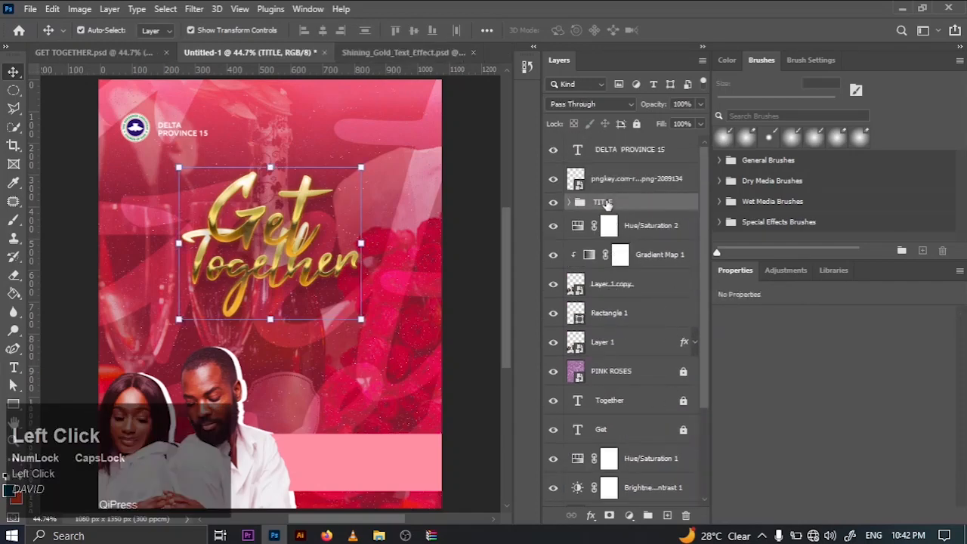
key(Up)
key(Up)
key(Up)
key(Up)
key(Up)
key(Up)
key(Up)
key(Up)
key(Up)
key(Up)
key(Up)
key(Up)
click(450, 161)
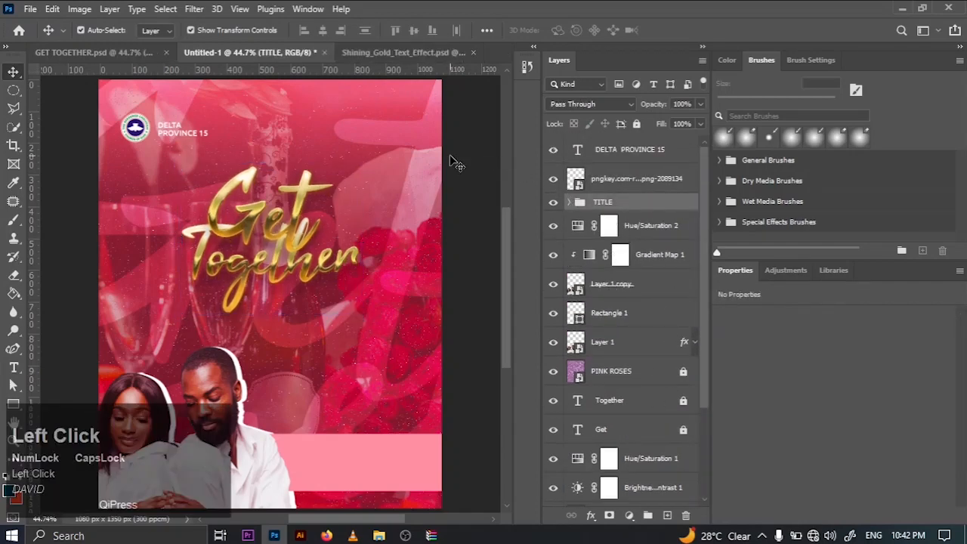
Step: Duplicate the SENIOR PASTOR'S text layer from GET TOGETHER.psd into Untitled-1 and switch to that document
click(90, 58)
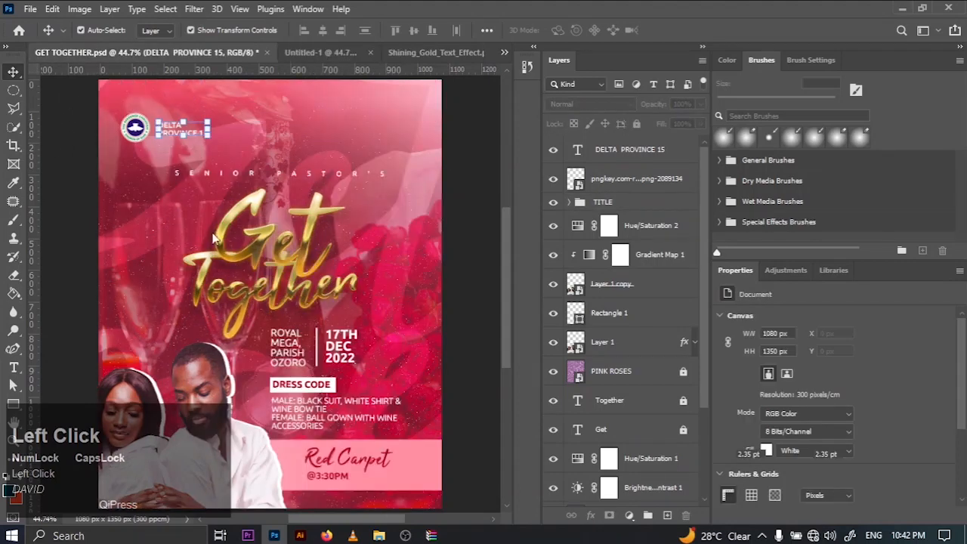
click(321, 178)
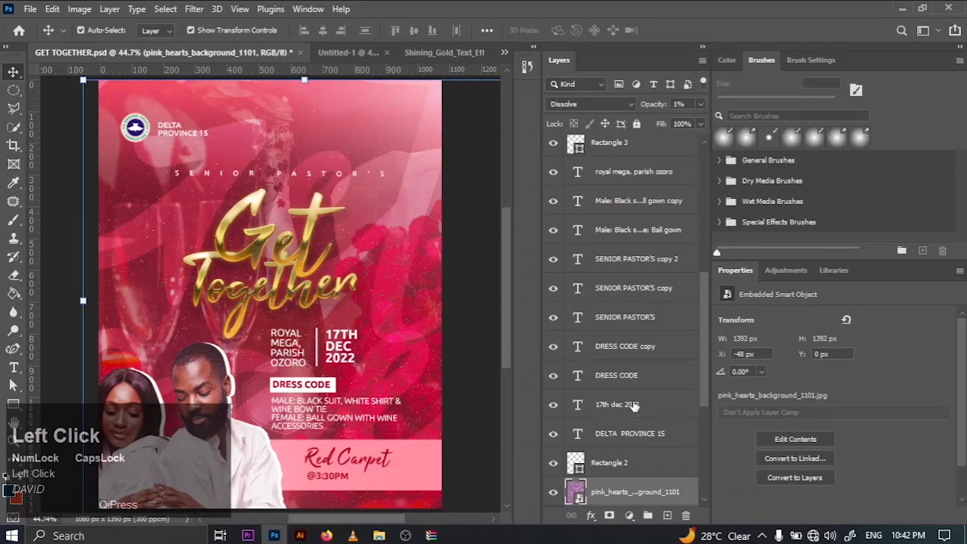
right_click(665, 331)
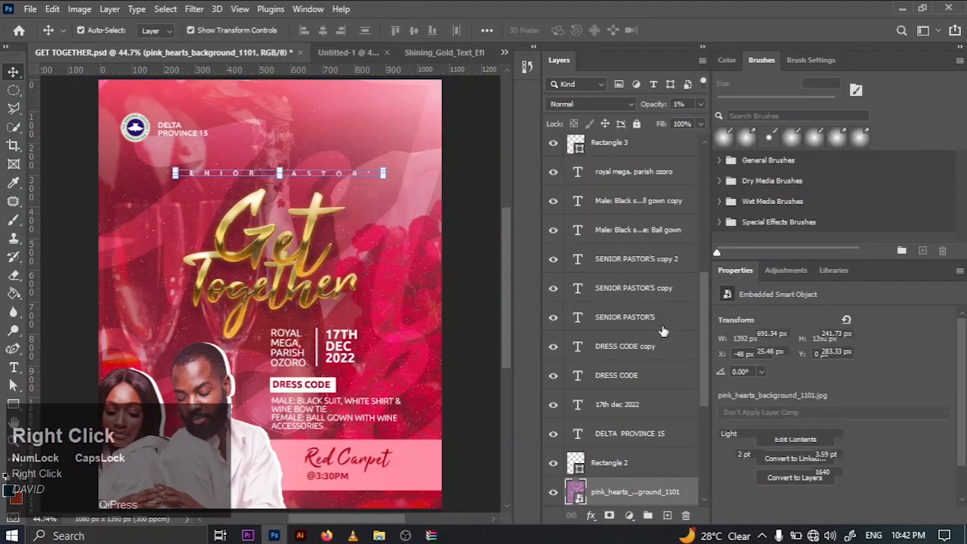
click(741, 72)
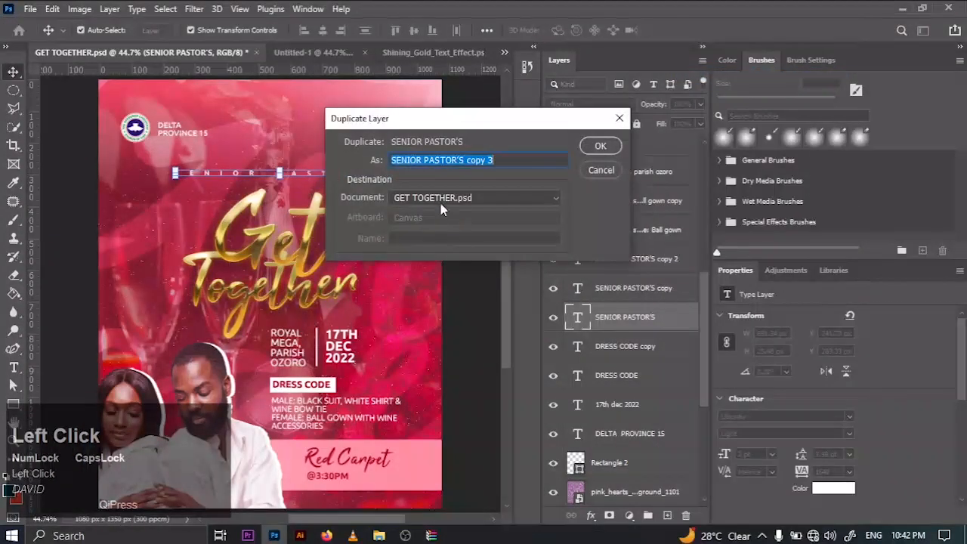
click(443, 201)
click(436, 221)
click(612, 144)
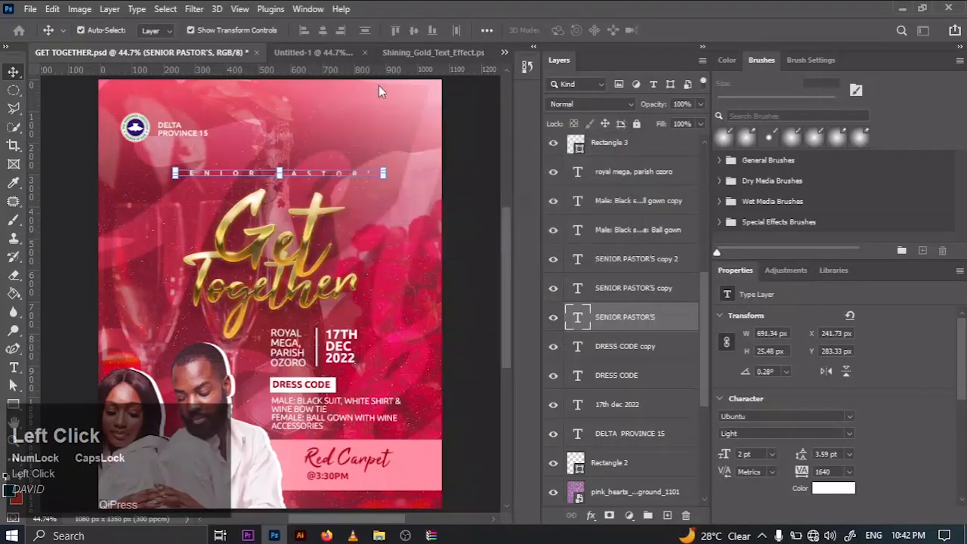
click(300, 54)
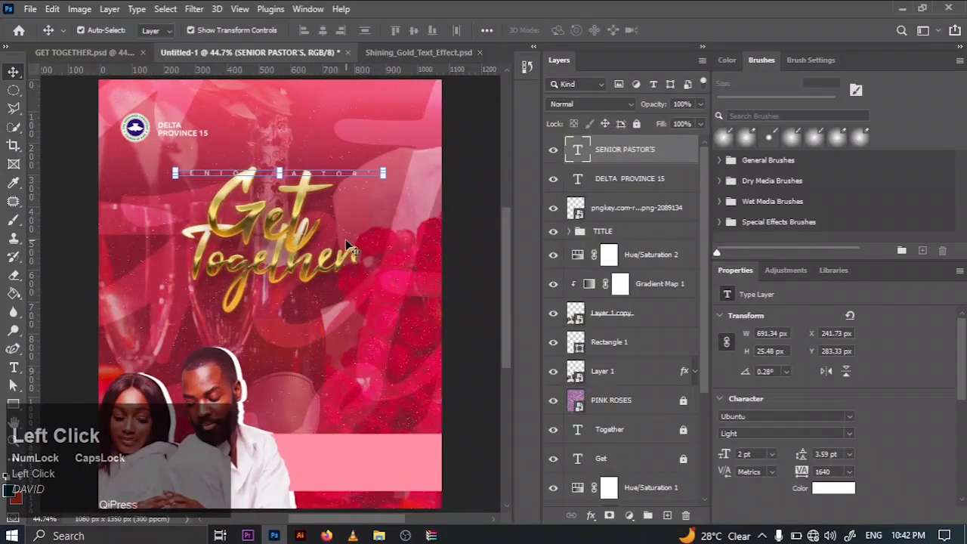
Step: Nudge the TITLE group down until it sits just below the SENIOR PASTOR'S line
click(648, 233)
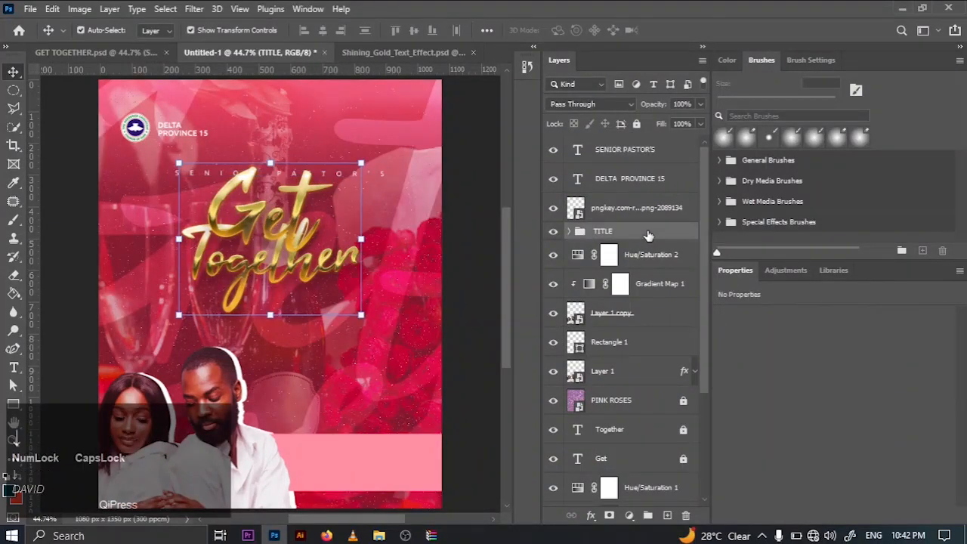
key(Down)
key(Down)
key(Down)
key(Down)
key(Down)
key(Down)
key(Down)
key(Down)
key(Down)
key(Down)
key(Down)
key(Down)
key(Down)
key(Down)
key(Down)
key(Down)
key(Down)
key(Down)
key(Down)
key(Down)
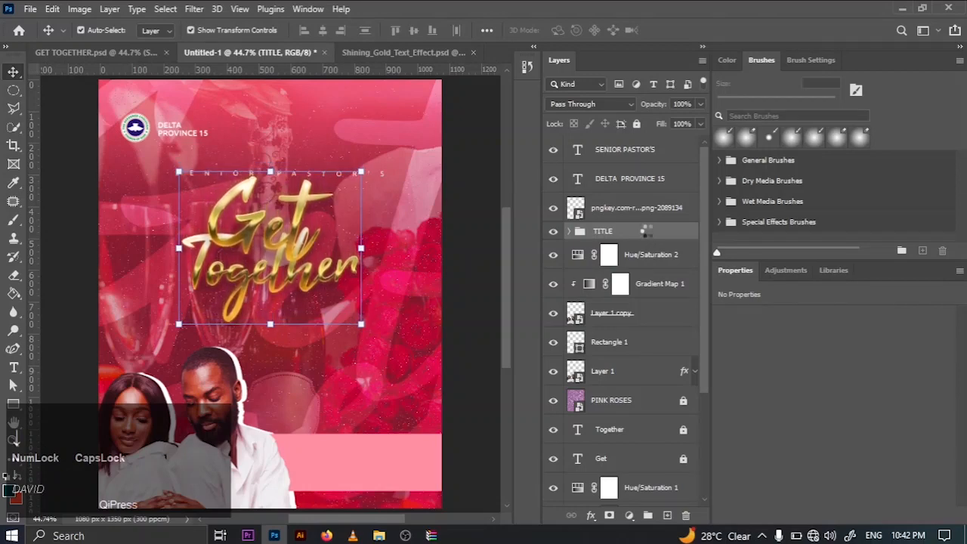
Step: Scale the TITLE group proportionally to 95%, commit the transform and clear the selection
key(ctrl+t)
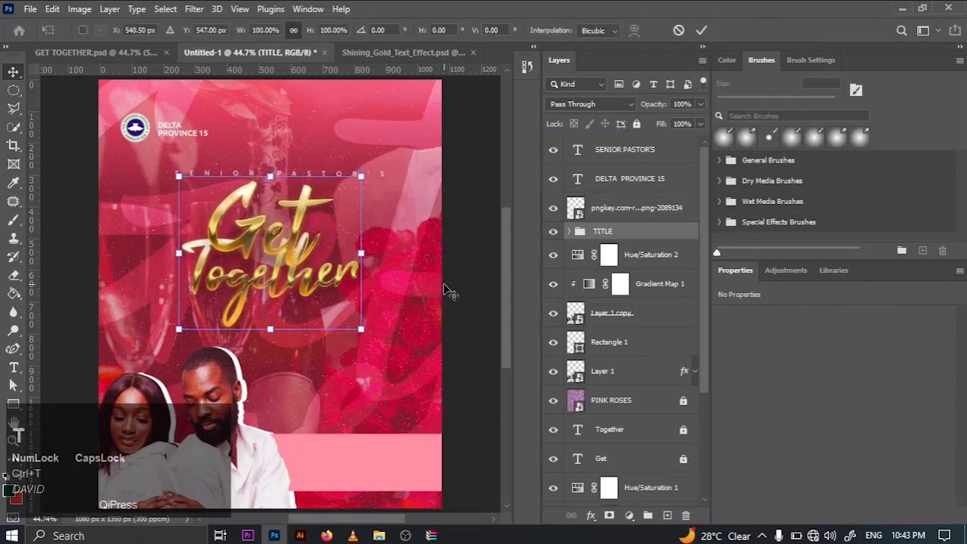
click(266, 30)
text(90)
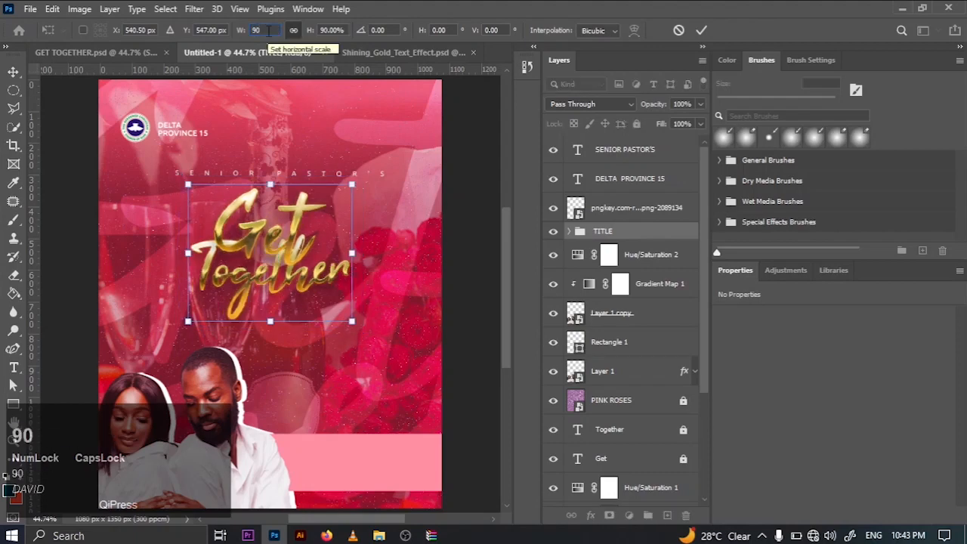
key(BackSpace)
text(95)
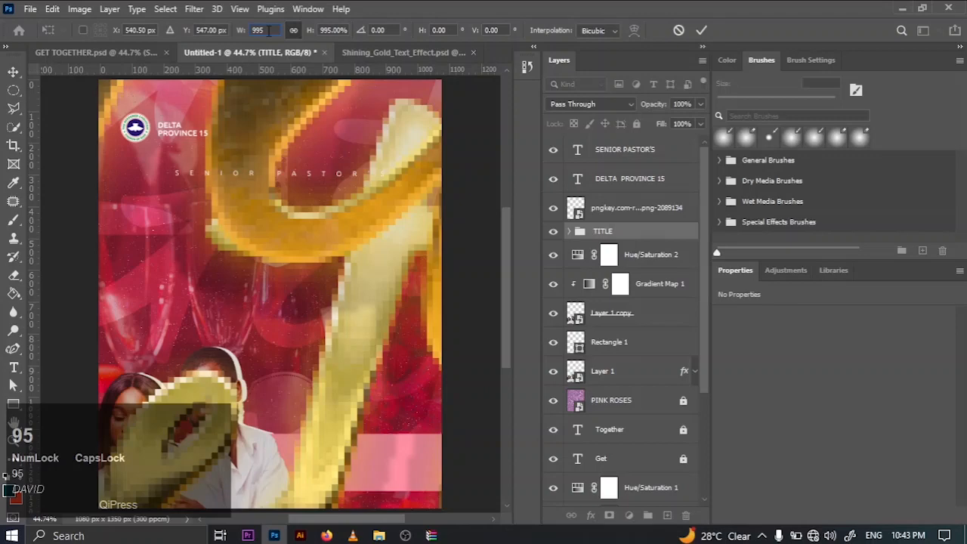
key(BackSpace)
key(Delete)
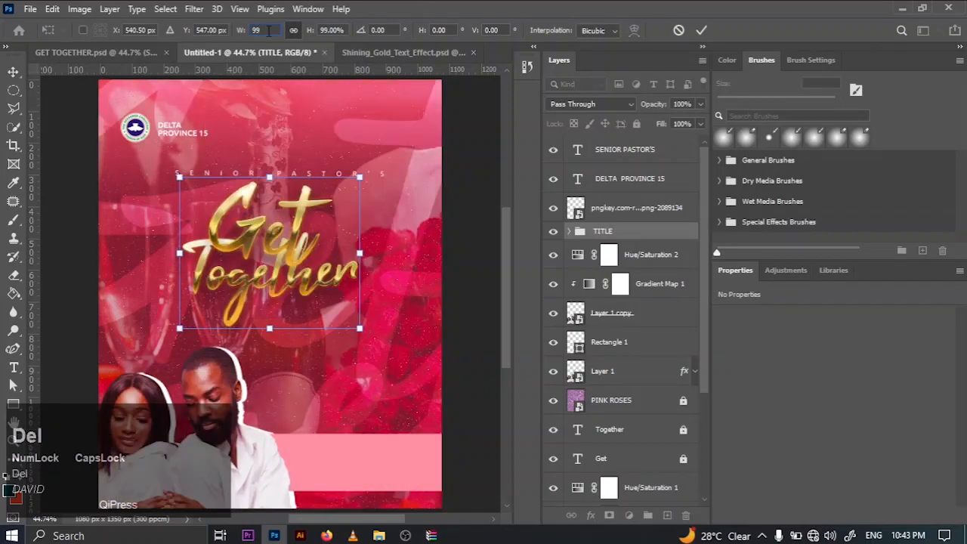
key(BackSpace)
text(5)
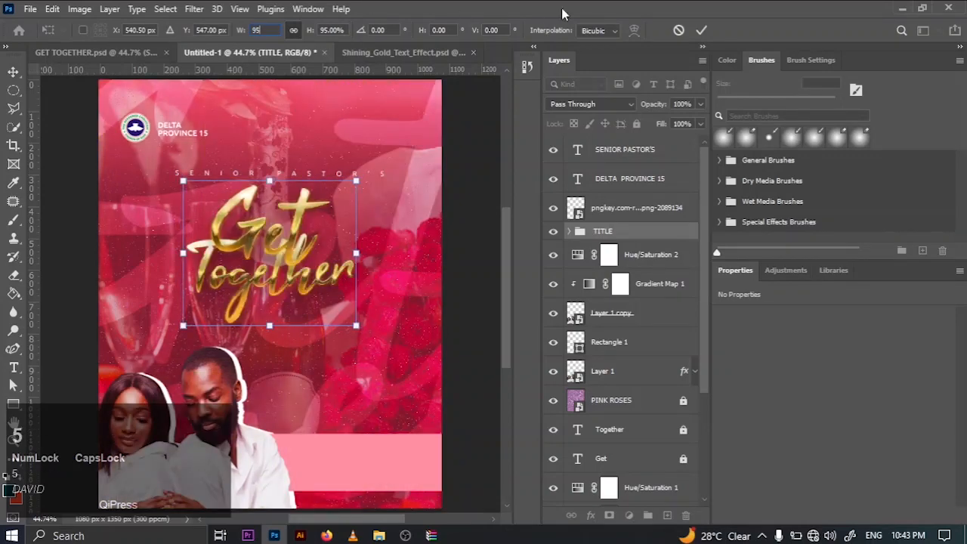
click(701, 30)
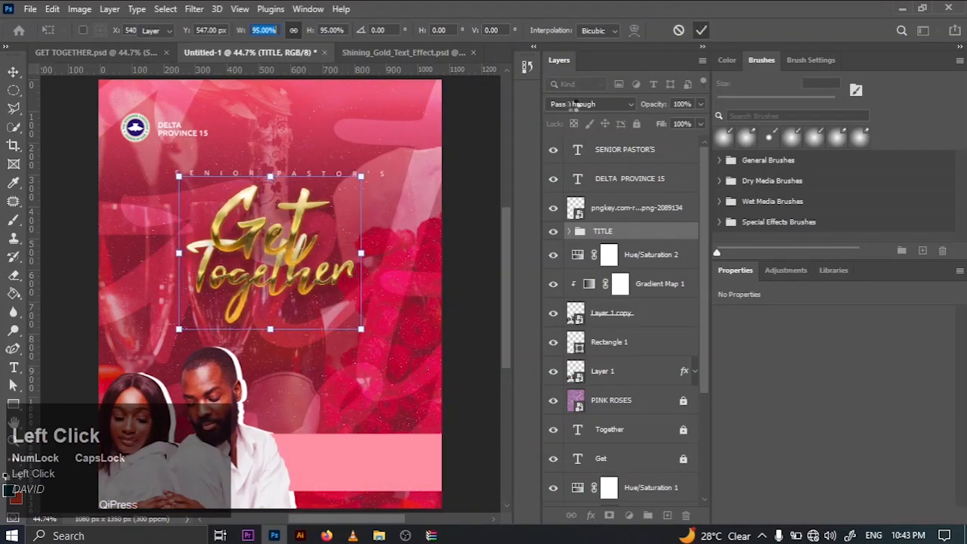
click(478, 164)
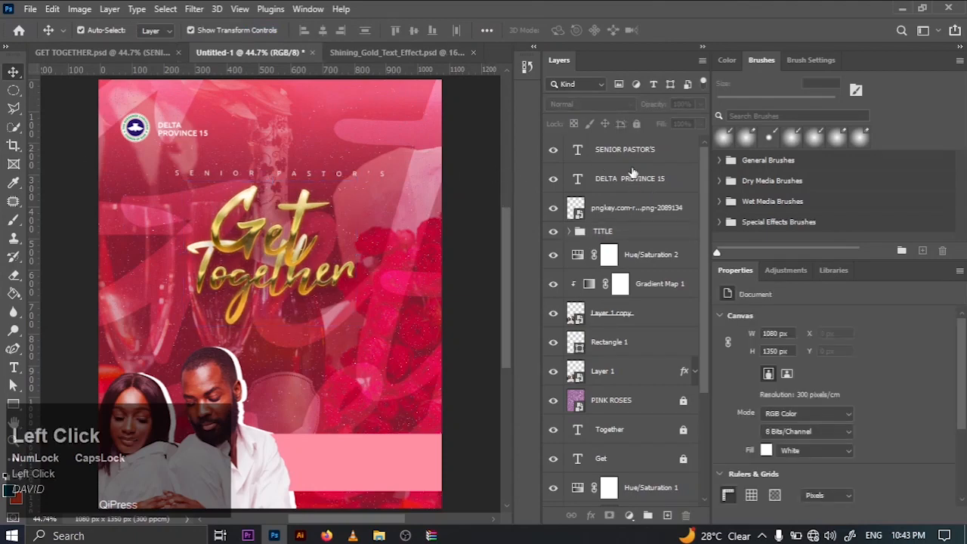
Step: Duplicate the SENIOR PASTOR'S text layer twice in Untitled-1 and clear the selection
click(627, 151)
key(ctrl+j)
key(ctrl+j)
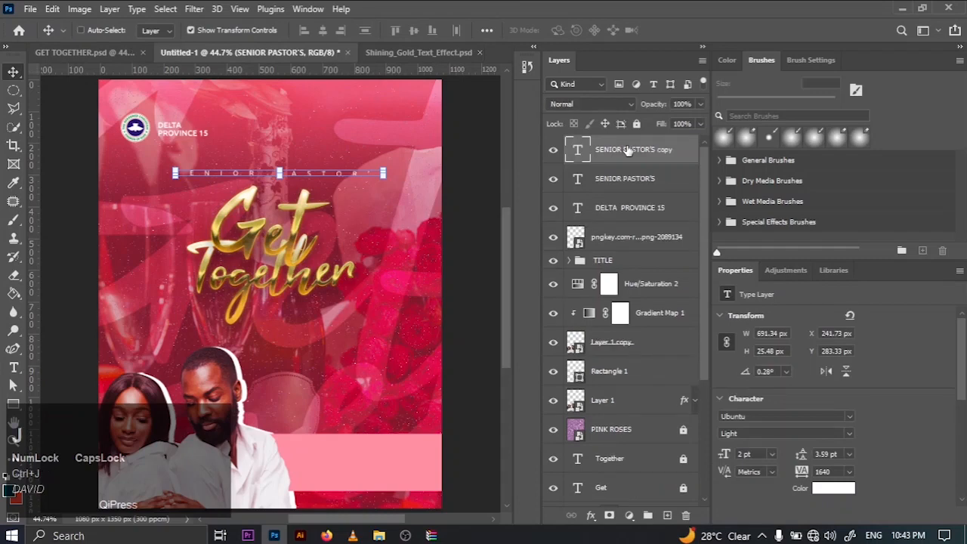
click(488, 170)
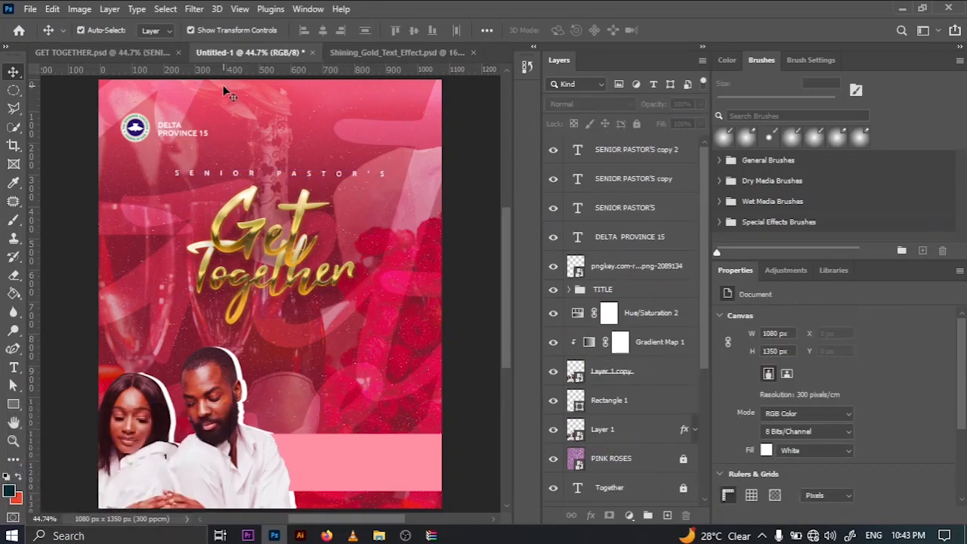
Step: Duplicate Rectangle 3, the royal mega parish ozoro text and both Male: Black suit text layers from GET TOGETHER.psd into Untitled-1 and switch there
click(107, 53)
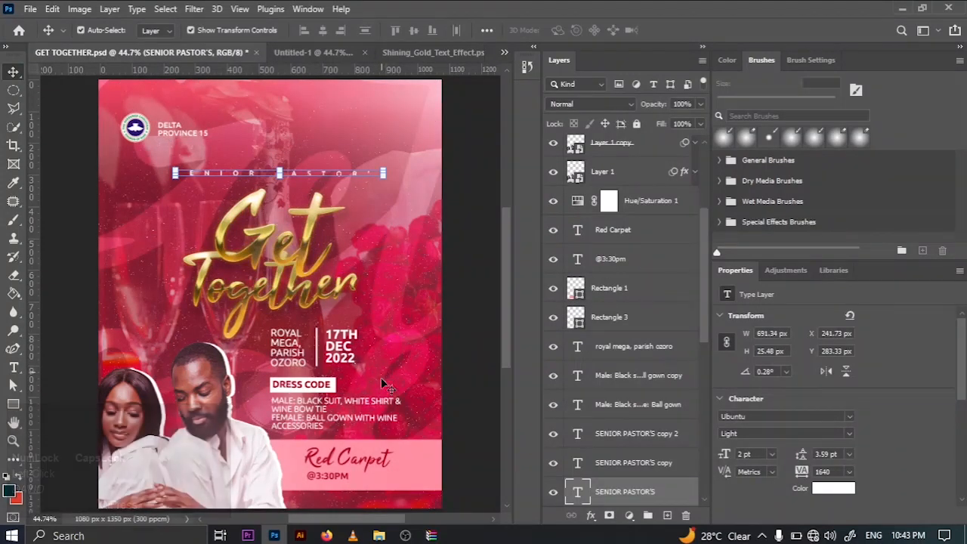
click(349, 457)
ctrl+click(351, 411)
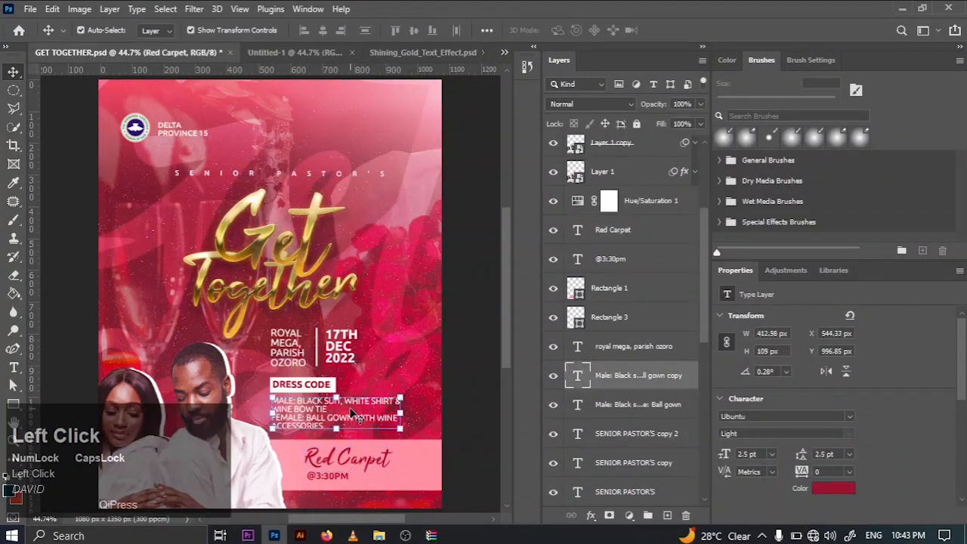
ctrl+click(654, 405)
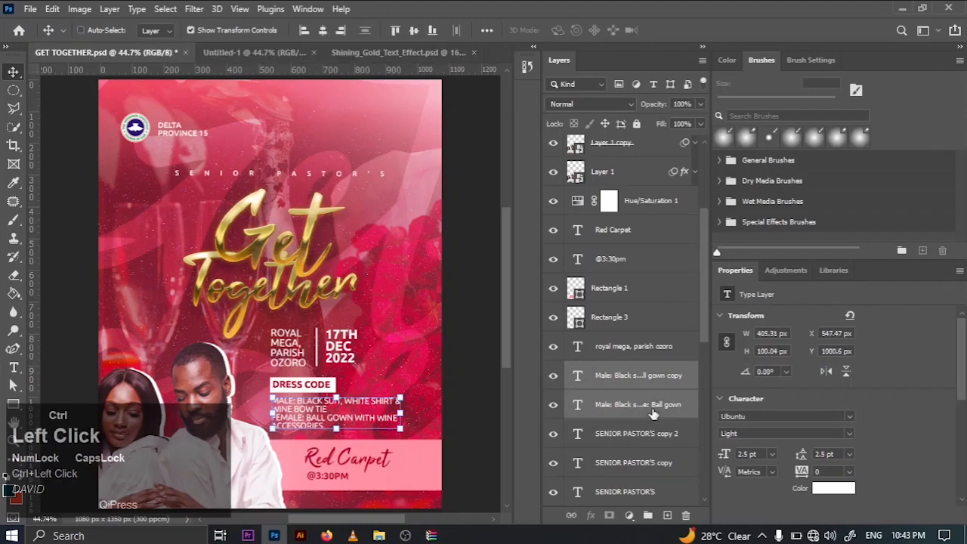
ctrl+click(634, 345)
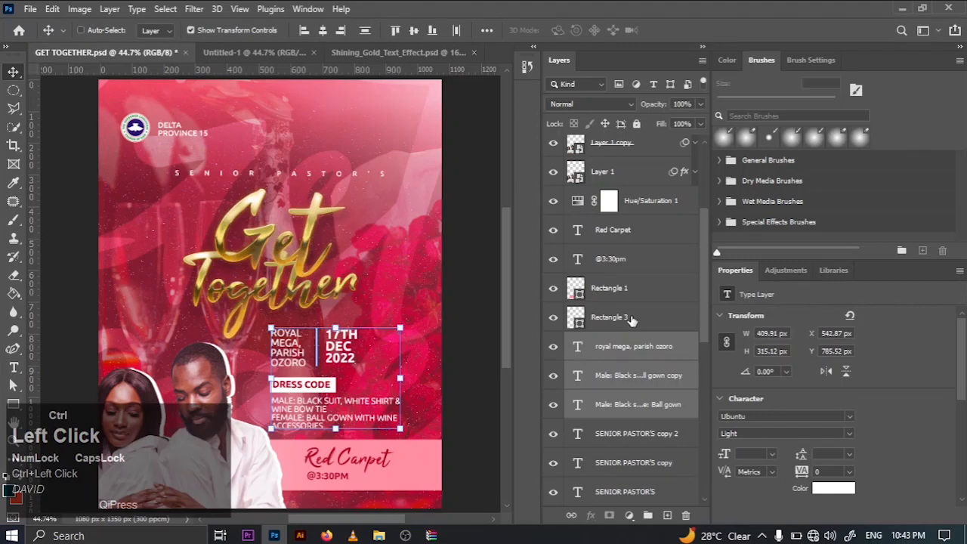
ctrl+click(632, 321)
right_click(631, 321)
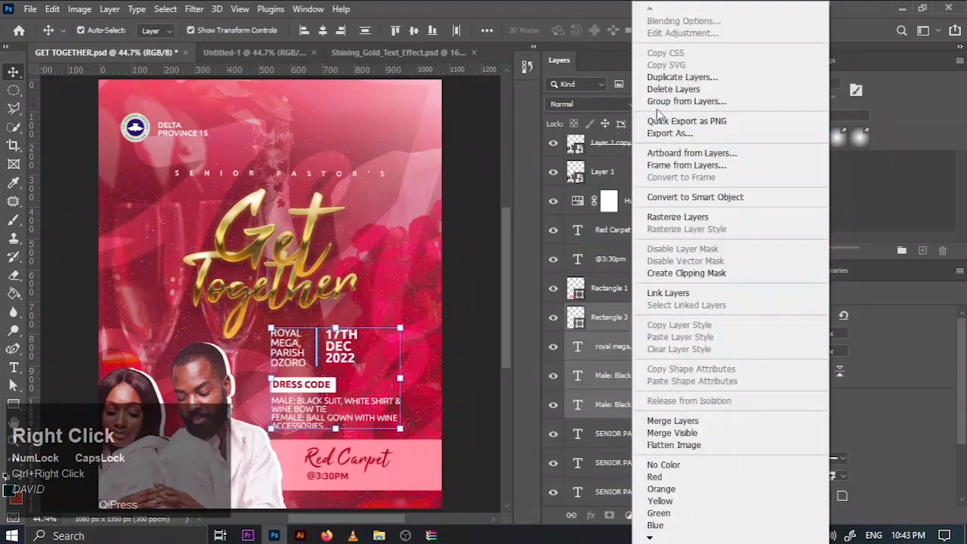
click(663, 74)
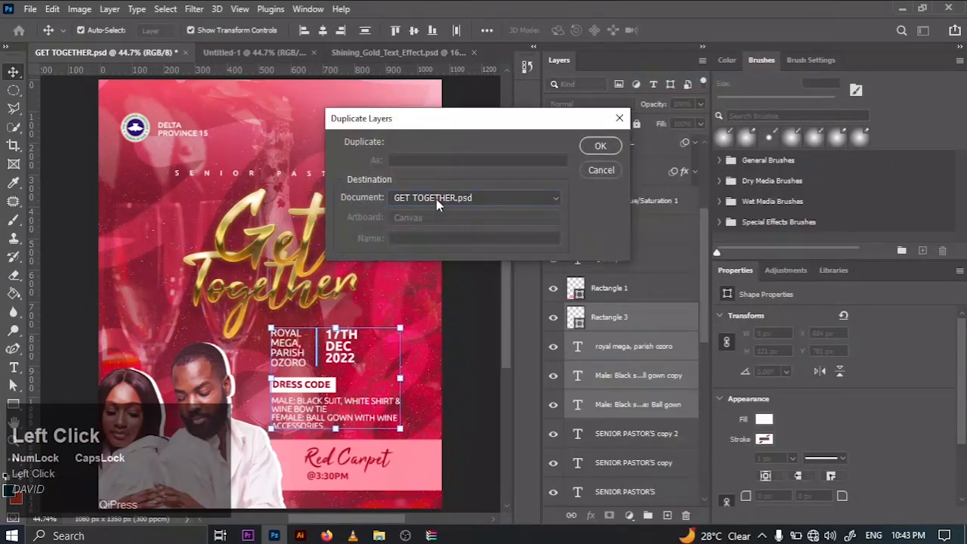
click(436, 198)
click(453, 217)
click(600, 146)
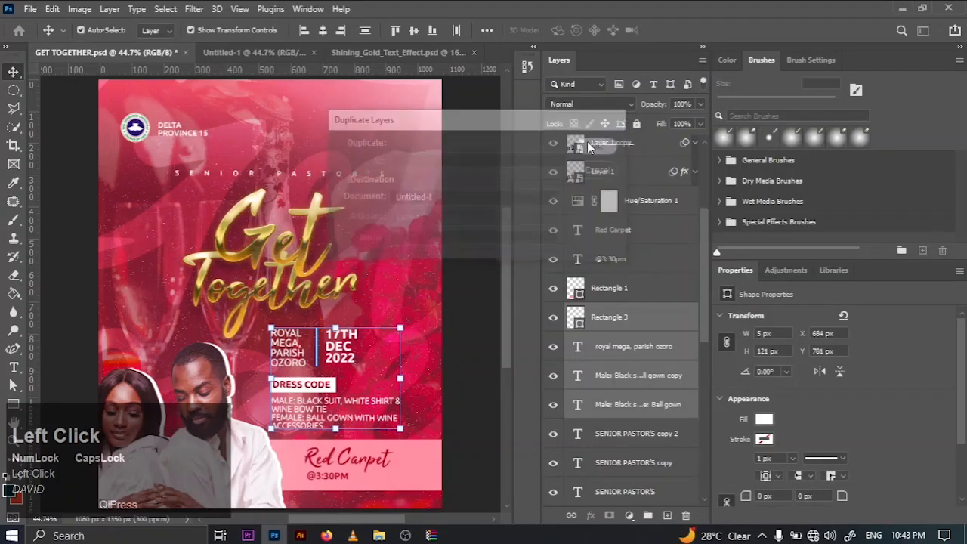
click(267, 59)
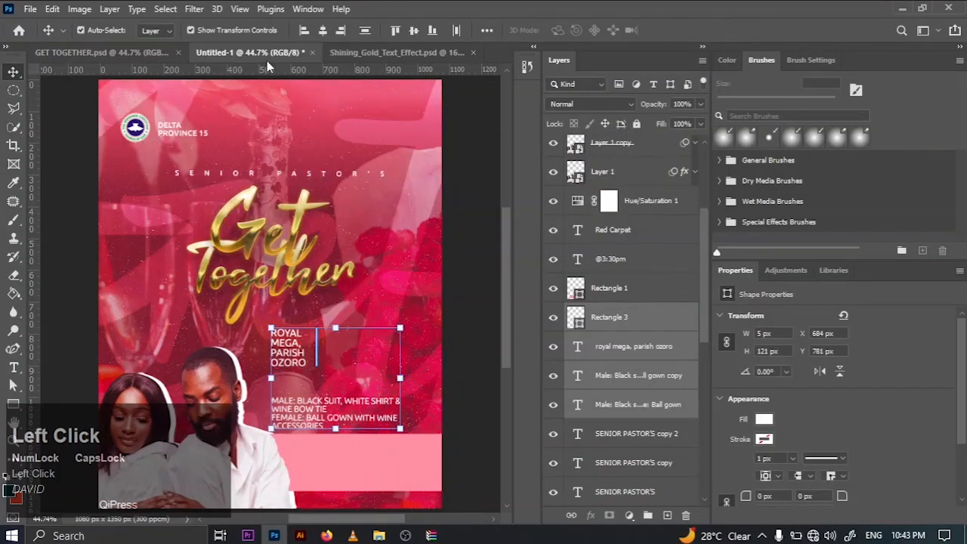
click(447, 219)
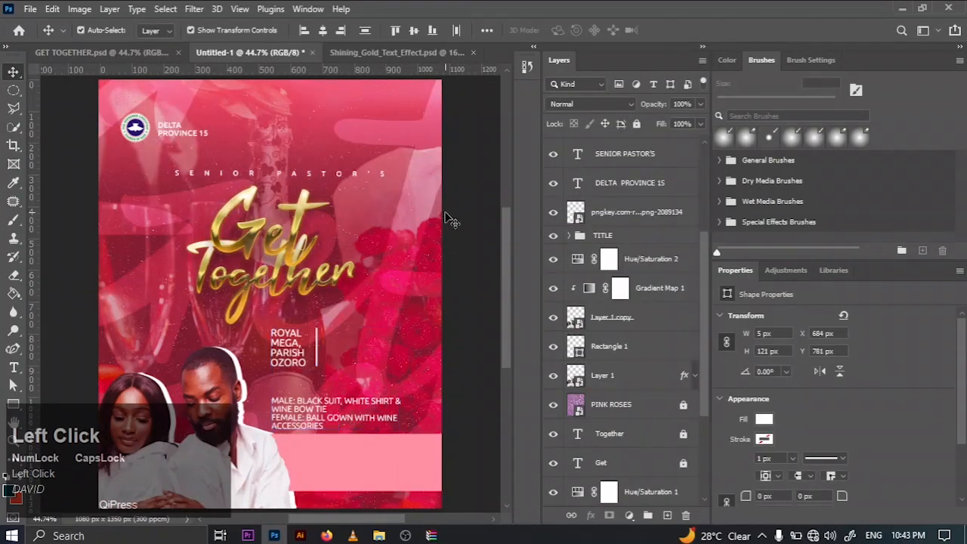
Step: Undo the last shift of the dress-code description text and clear the selection
click(332, 417)
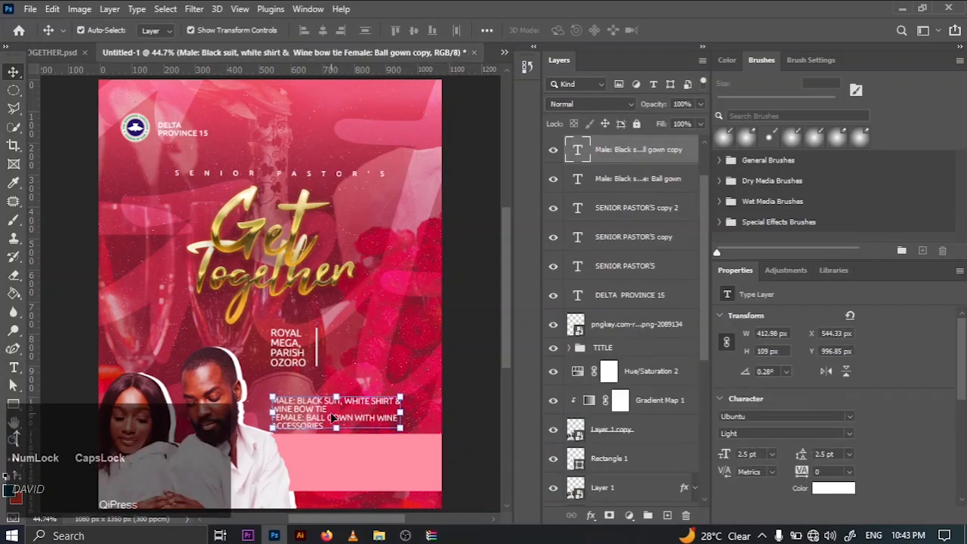
click(289, 358)
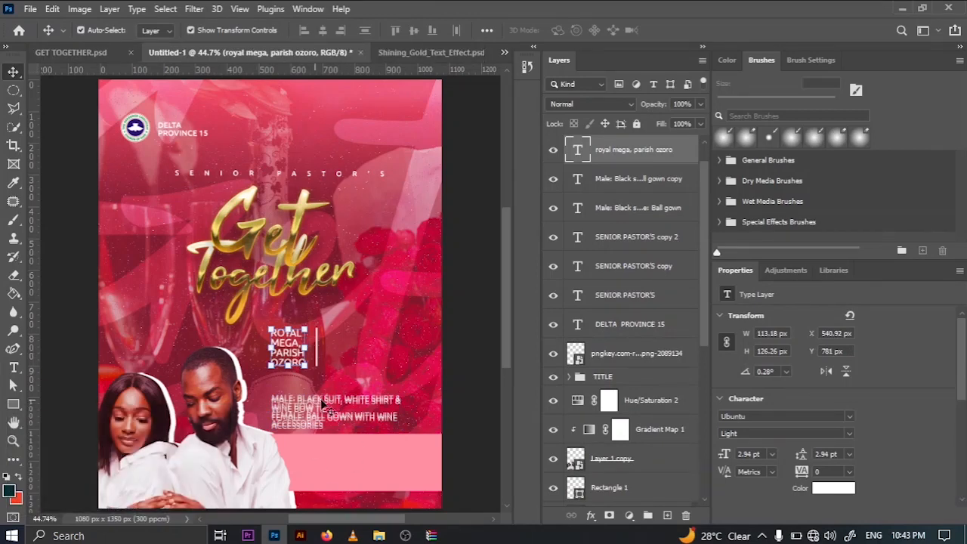
key(ctrl+z)
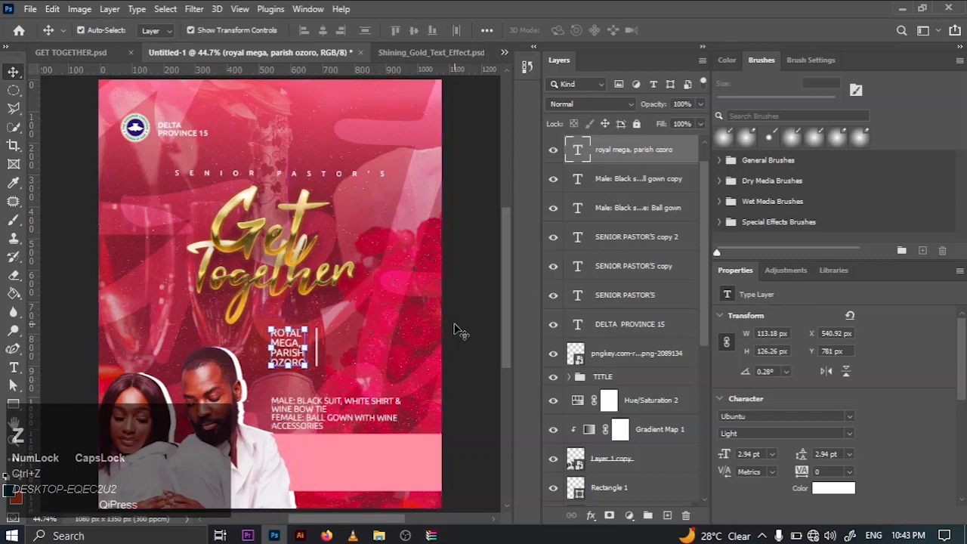
click(453, 327)
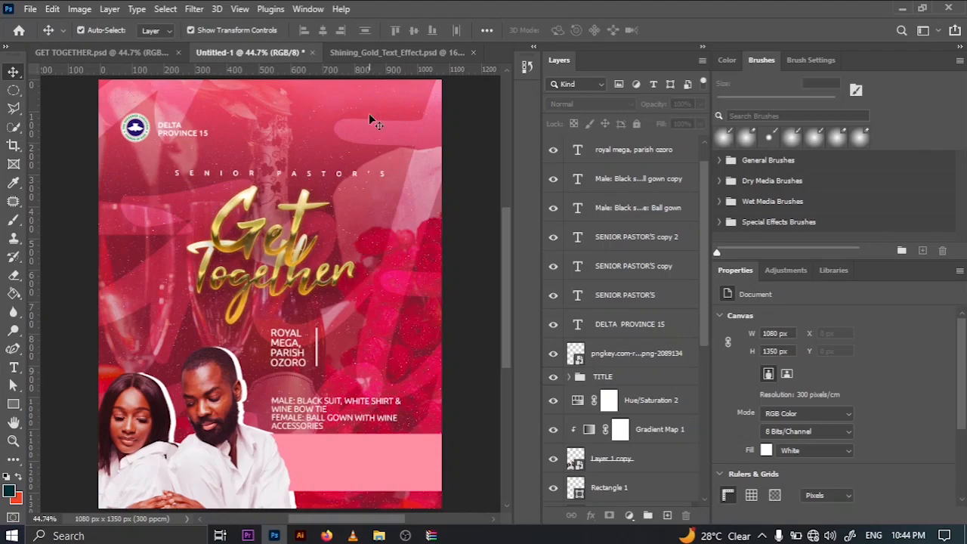
Step: Duplicate the 17th dec 2022 text layer from GET TOGETHER.psd into Untitled-1 and select it in that document
click(147, 52)
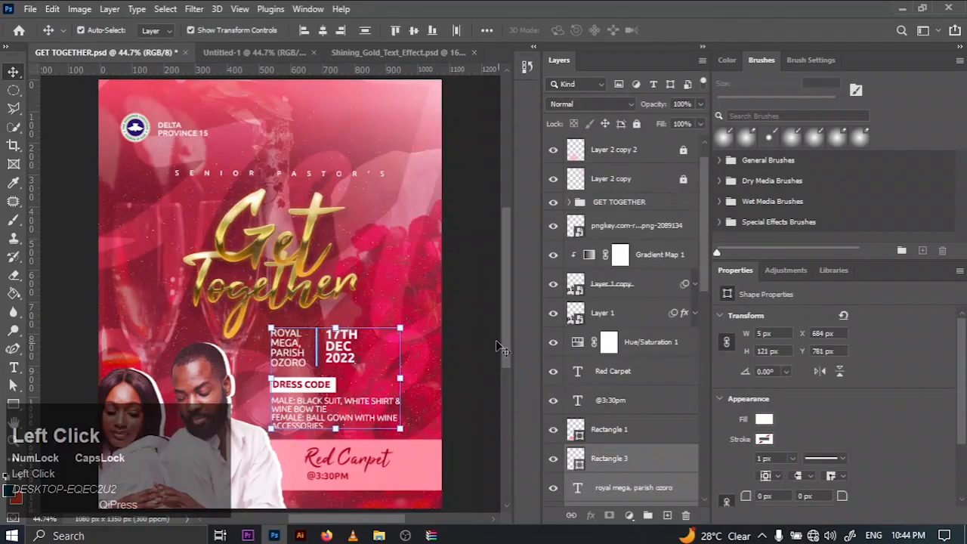
click(342, 346)
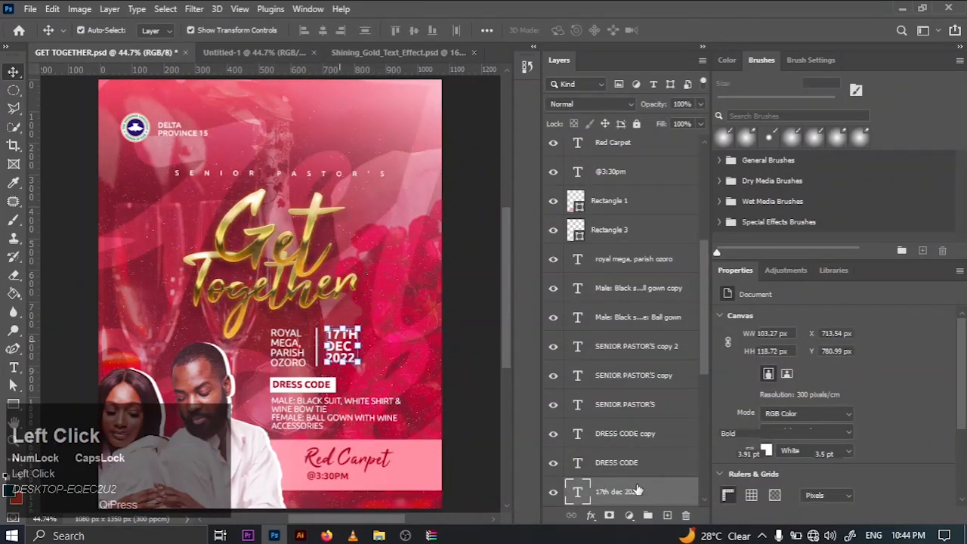
right_click(638, 491)
click(686, 73)
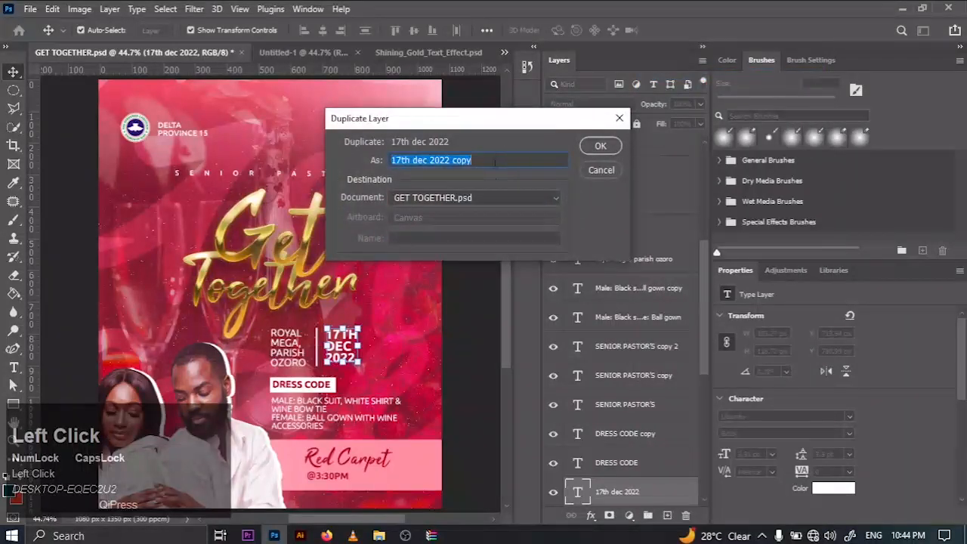
click(466, 198)
click(411, 224)
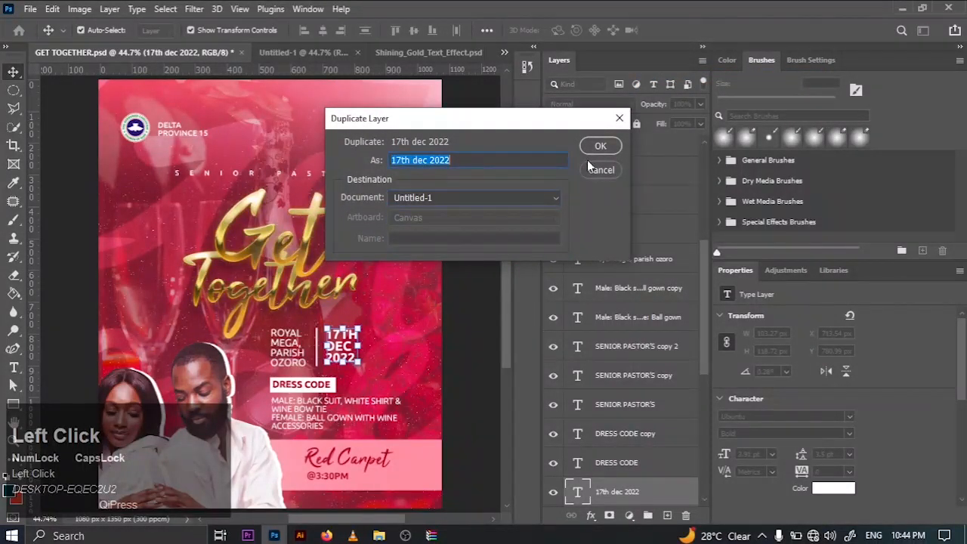
click(603, 150)
click(295, 52)
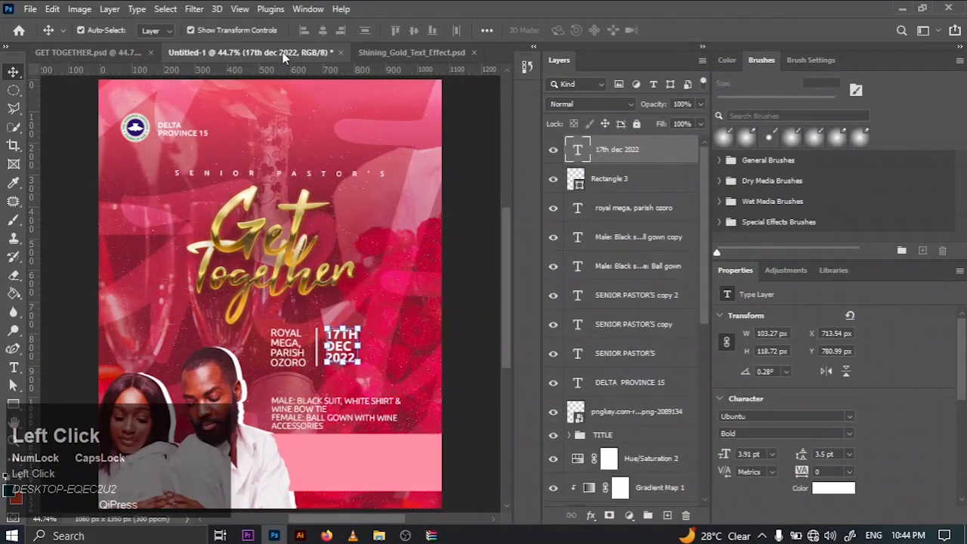
click(480, 297)
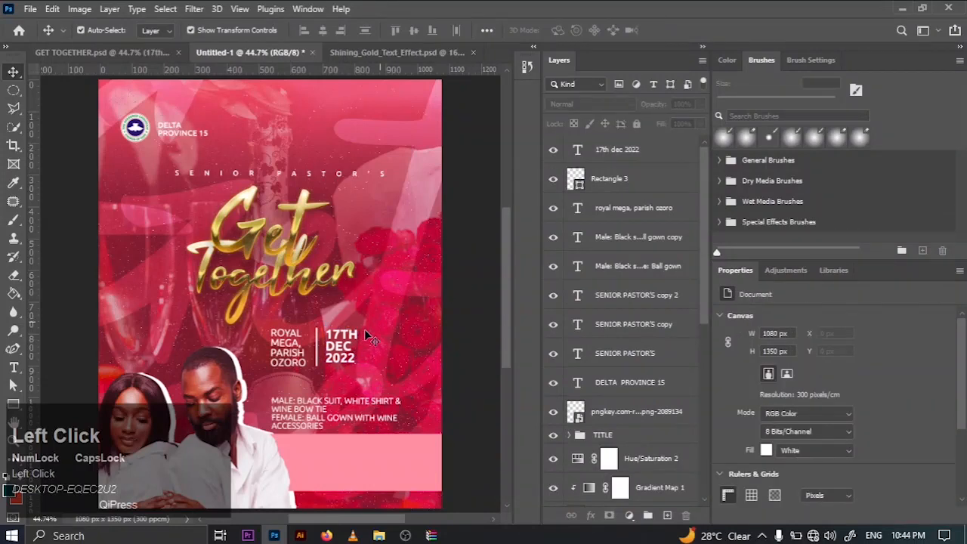
click(346, 351)
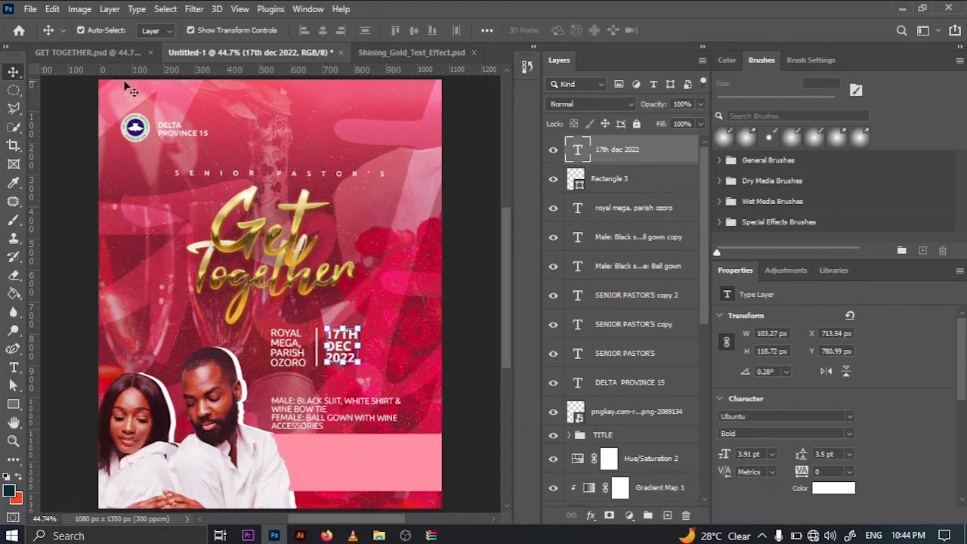
Step: Duplicate the Red Carpet text layer from GET TOGETHER.psd into Untitled-1, view it there and return to GET TOGETHER.psd
click(105, 54)
click(333, 460)
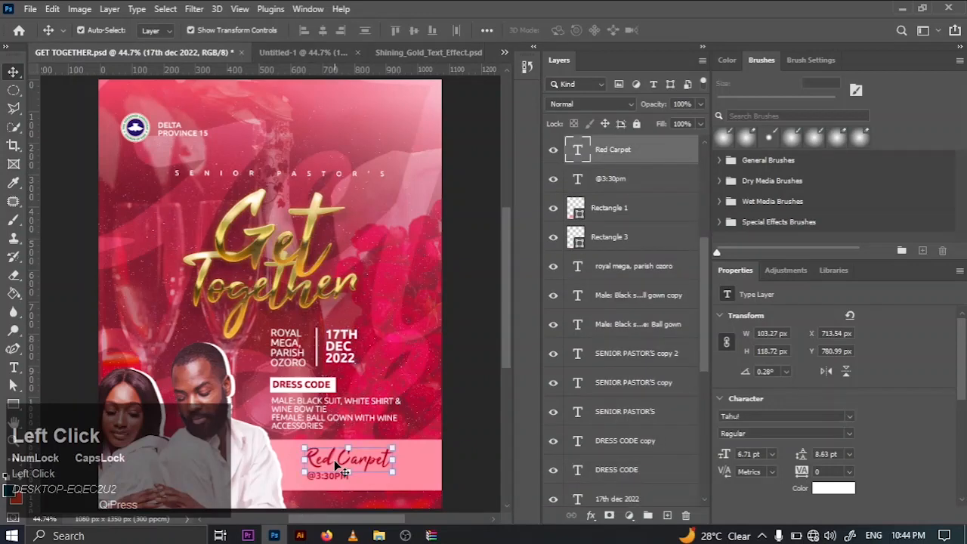
right_click(651, 153)
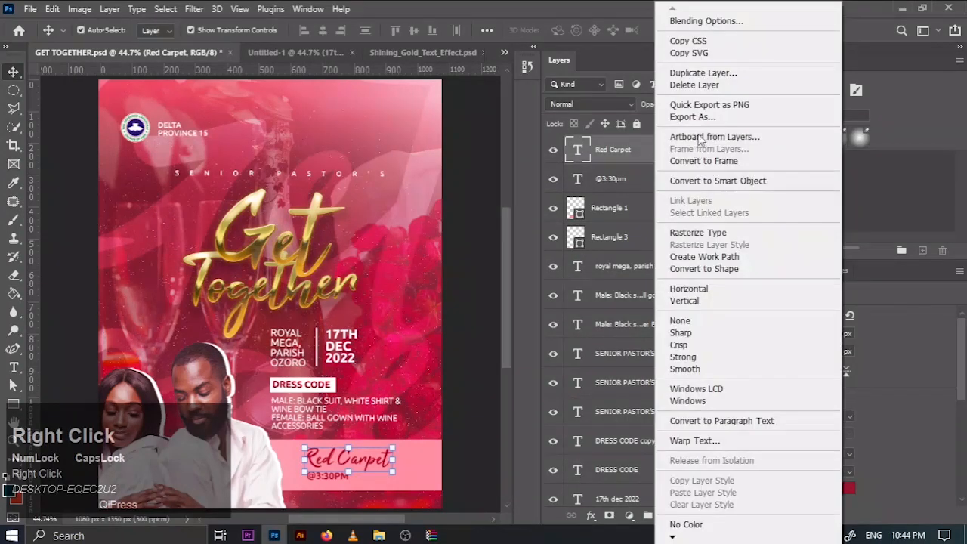
click(703, 72)
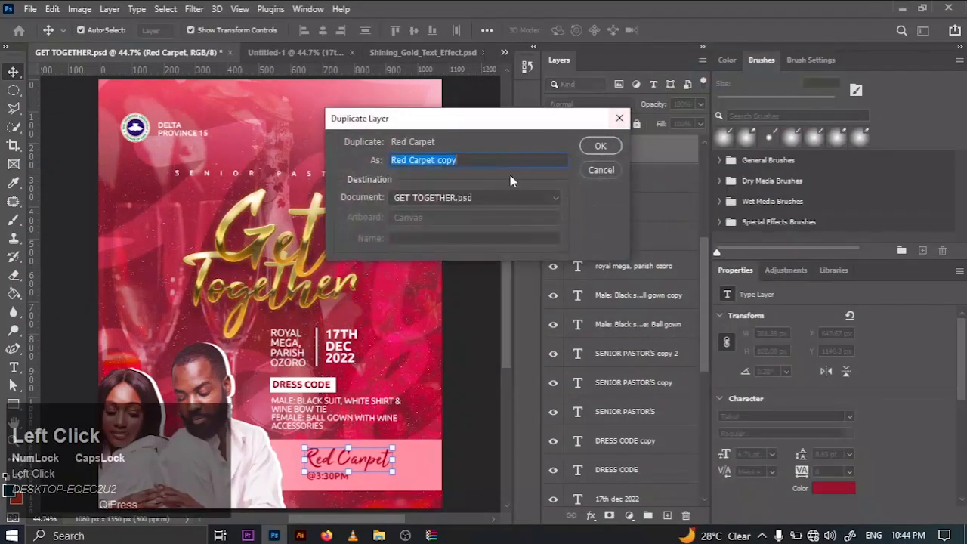
click(449, 198)
click(436, 219)
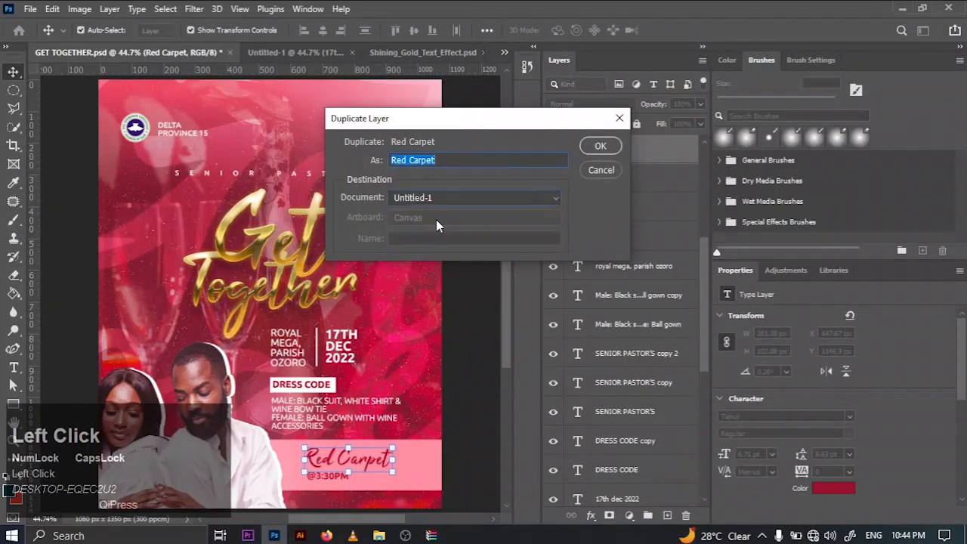
click(599, 145)
click(300, 55)
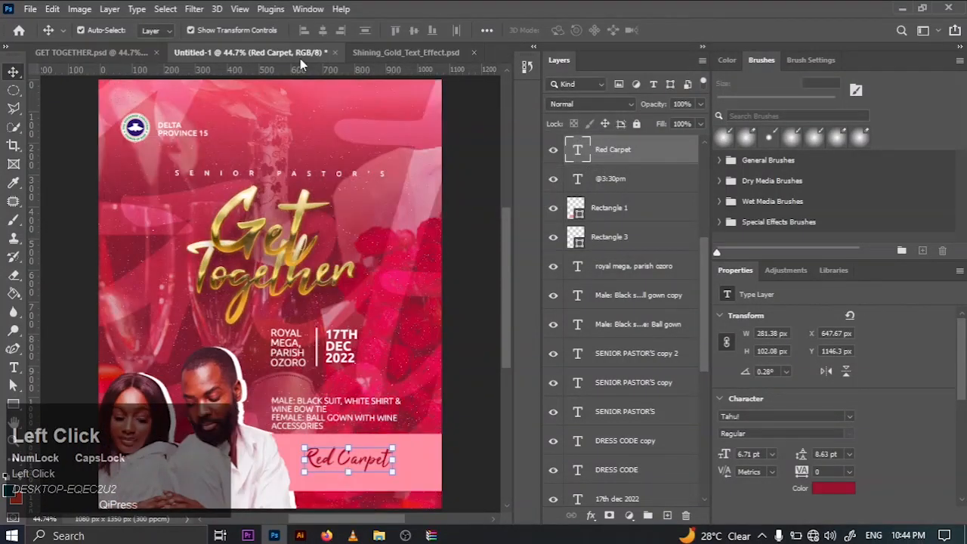
click(129, 58)
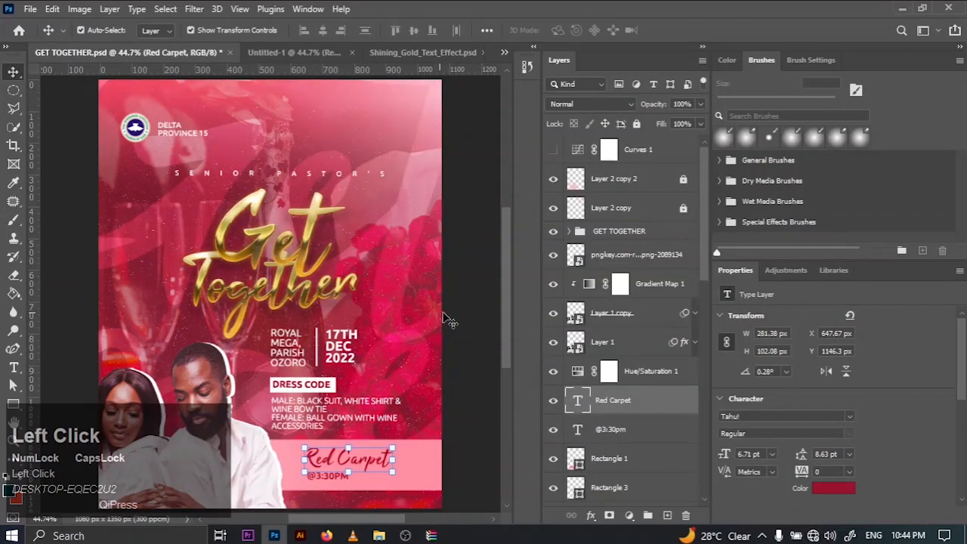
Step: Duplicate the @3:30pm text layer from GET TOGETHER.psd into Untitled-1, view it there and clear the selection
click(340, 476)
right_click(640, 434)
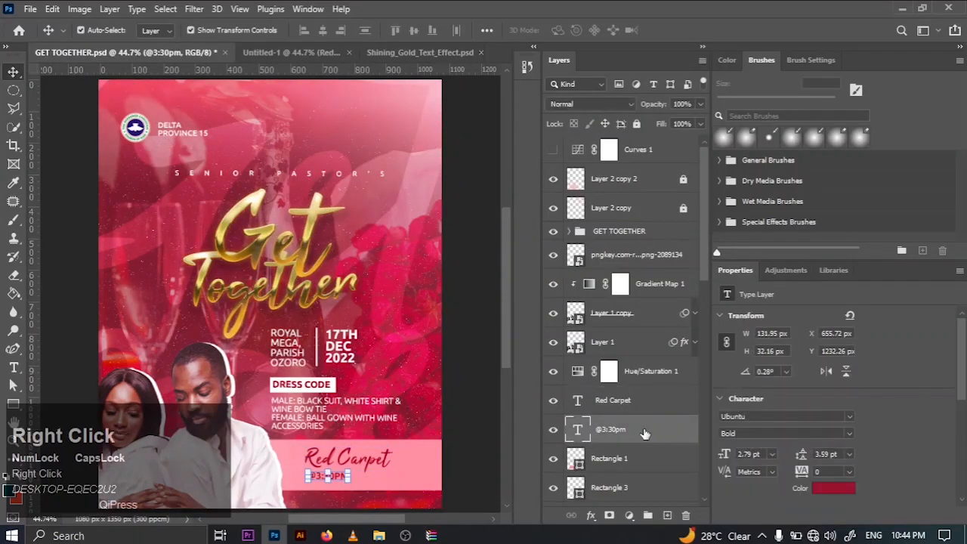
click(687, 72)
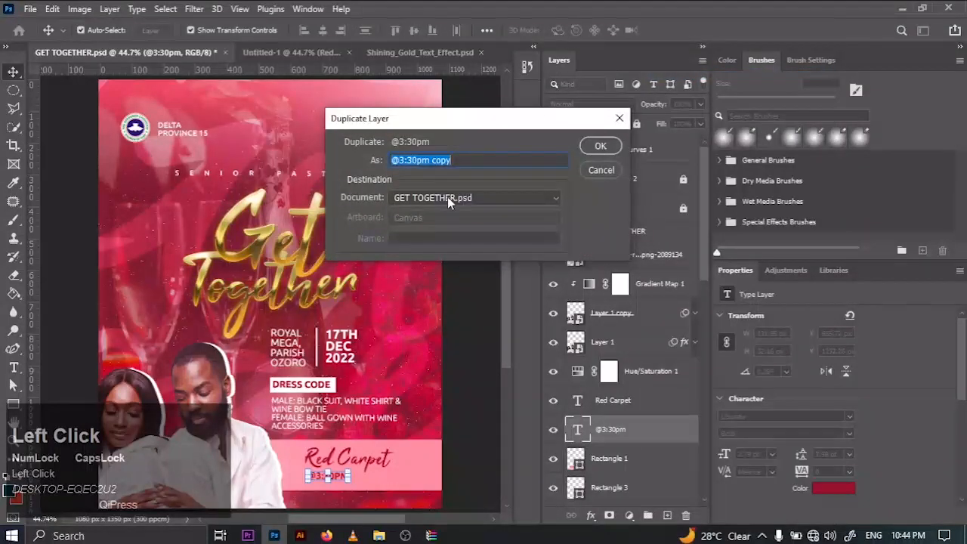
click(447, 197)
click(420, 222)
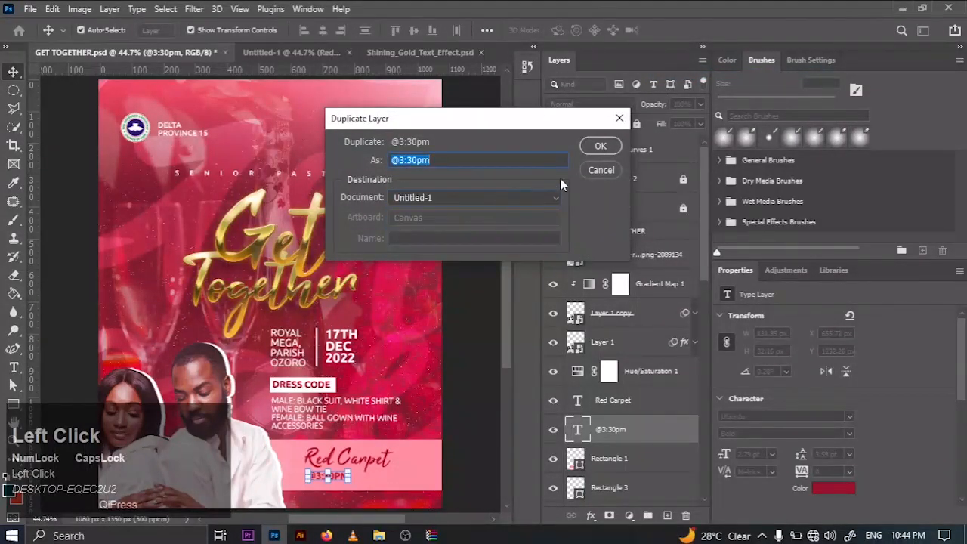
click(610, 149)
click(295, 52)
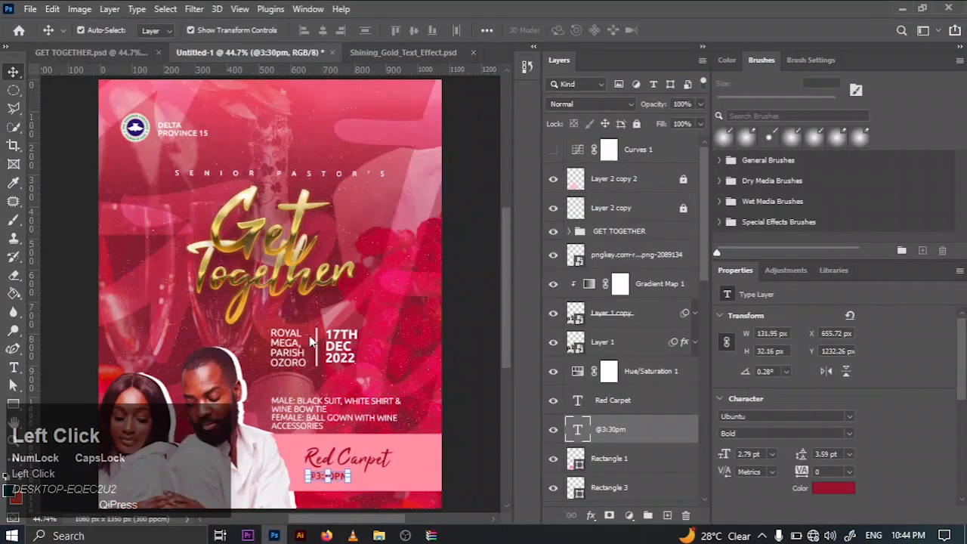
click(453, 340)
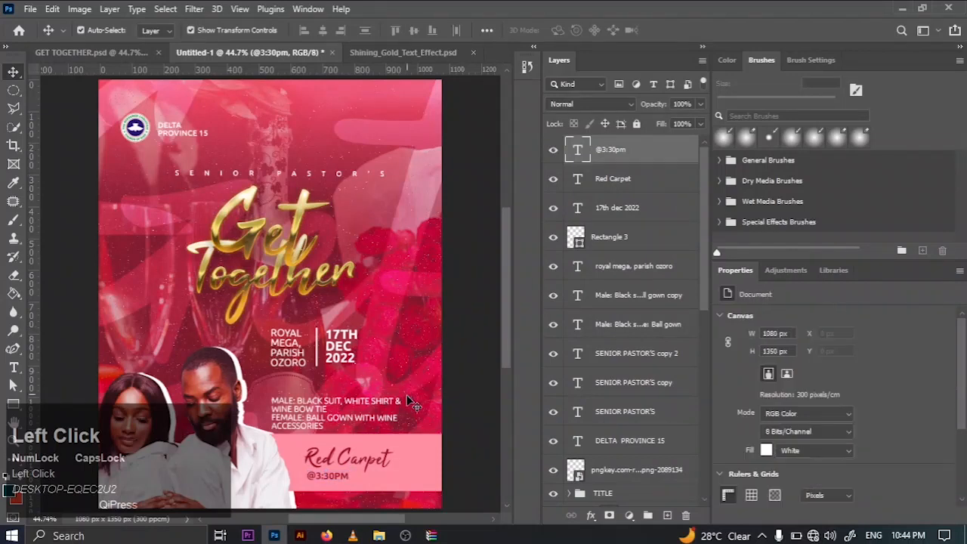
Step: Examine the text color of the @3:30pm layer in Untitled-1 and compare the flyer with GET TOGETHER.psd
click(338, 482)
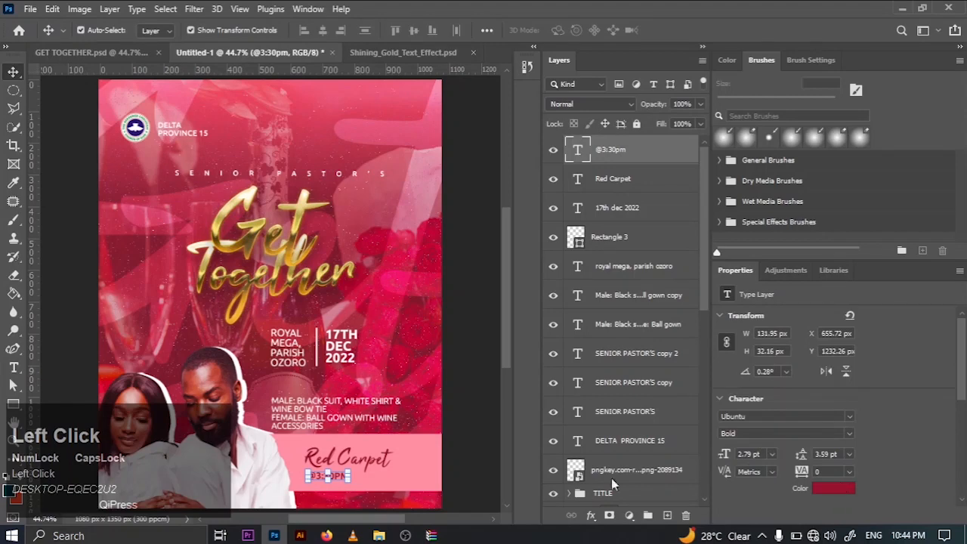
click(833, 488)
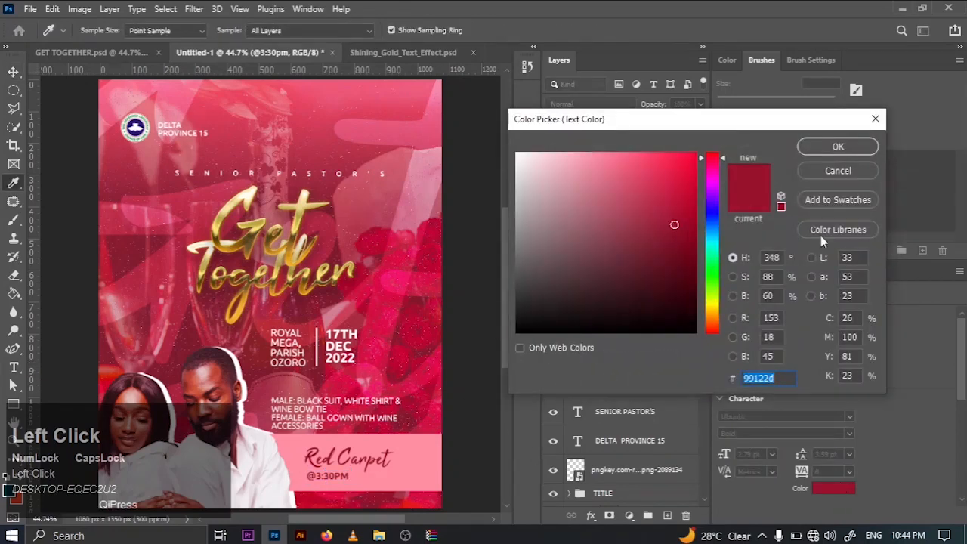
click(835, 147)
click(468, 299)
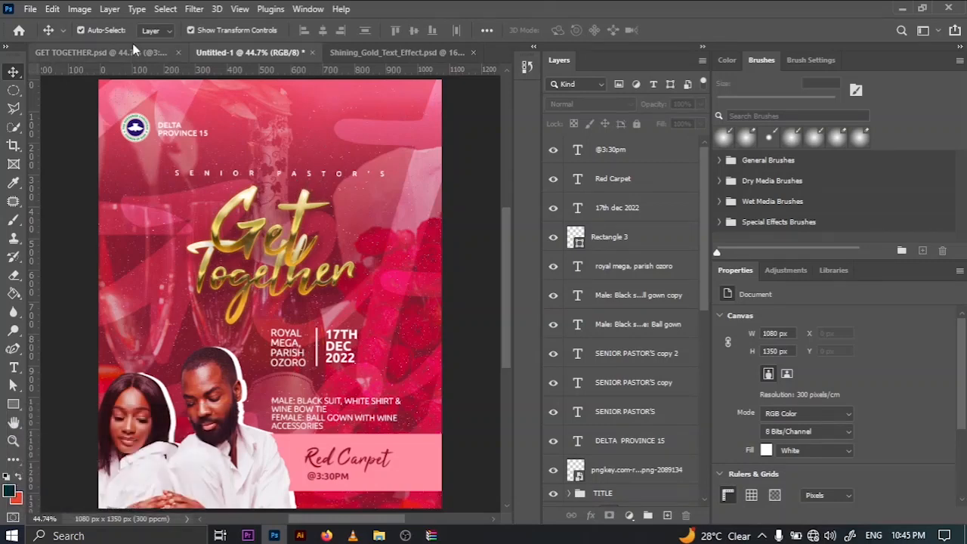
click(98, 52)
click(240, 52)
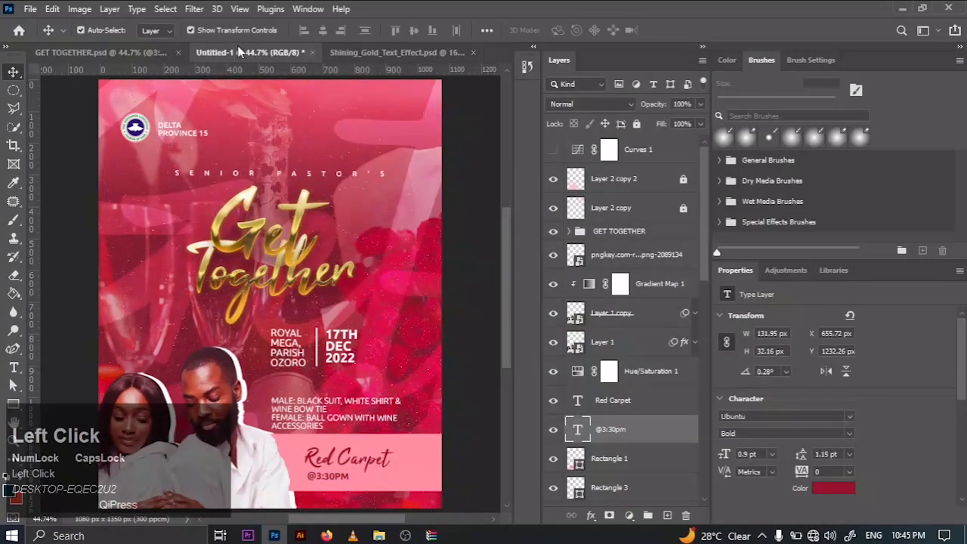
Step: Review the leading options of the royal mega, parish ozoro text in Untitled-1 without choosing one
click(297, 346)
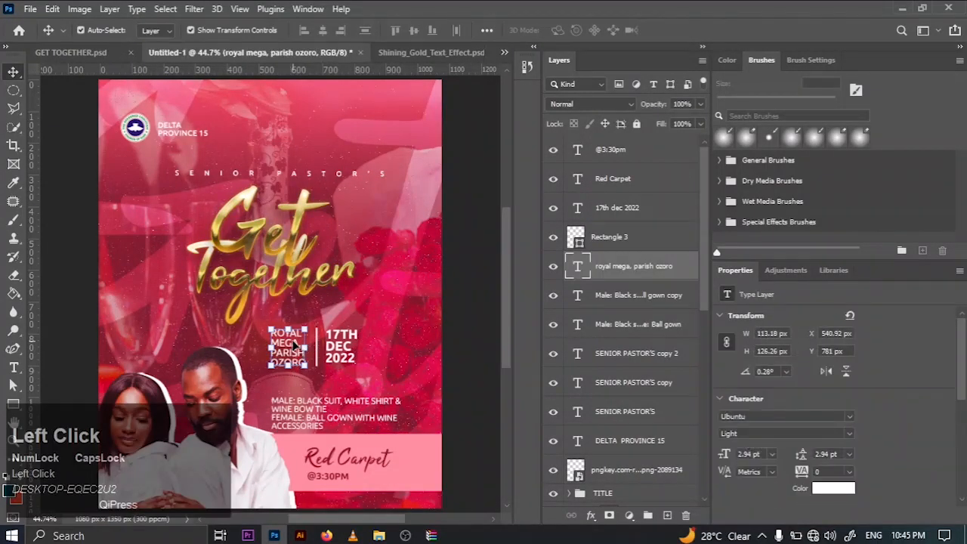
click(849, 457)
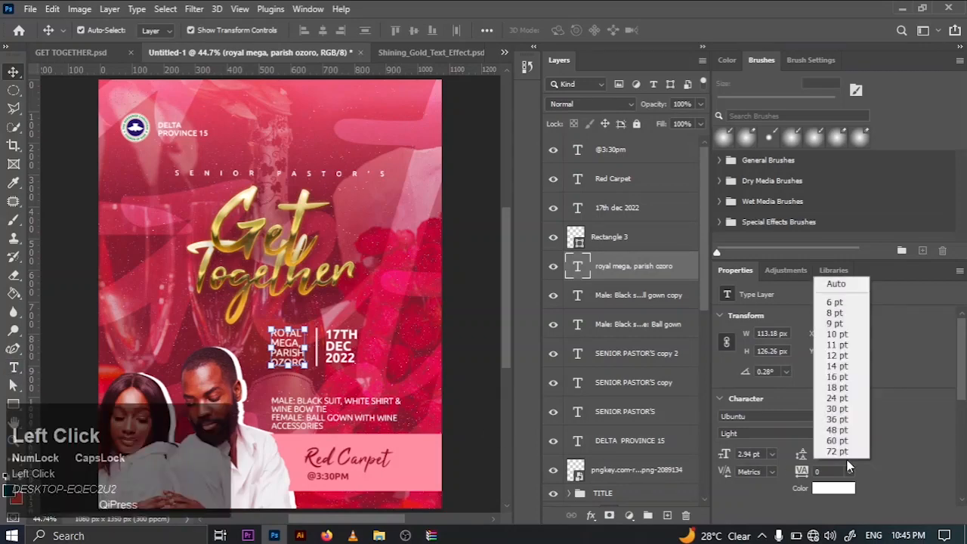
click(848, 468)
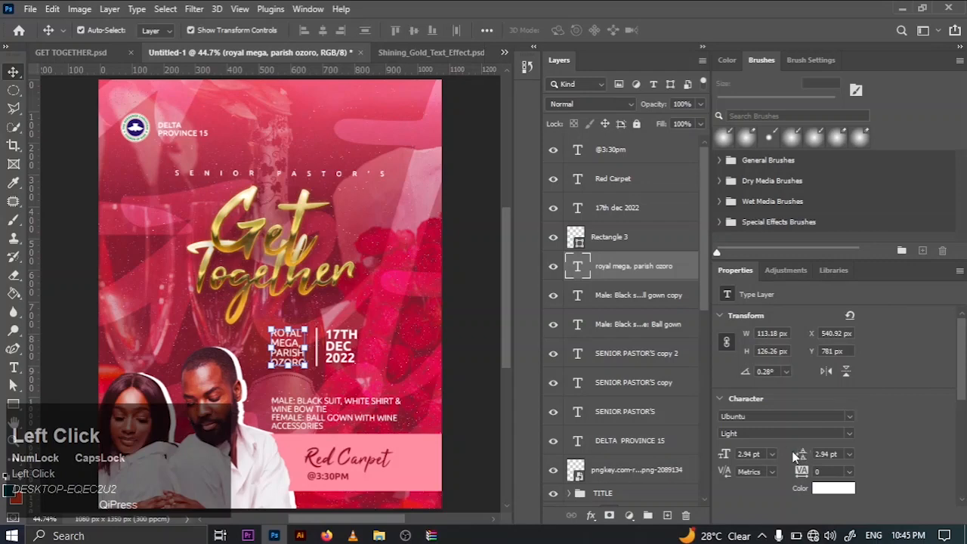
click(851, 452)
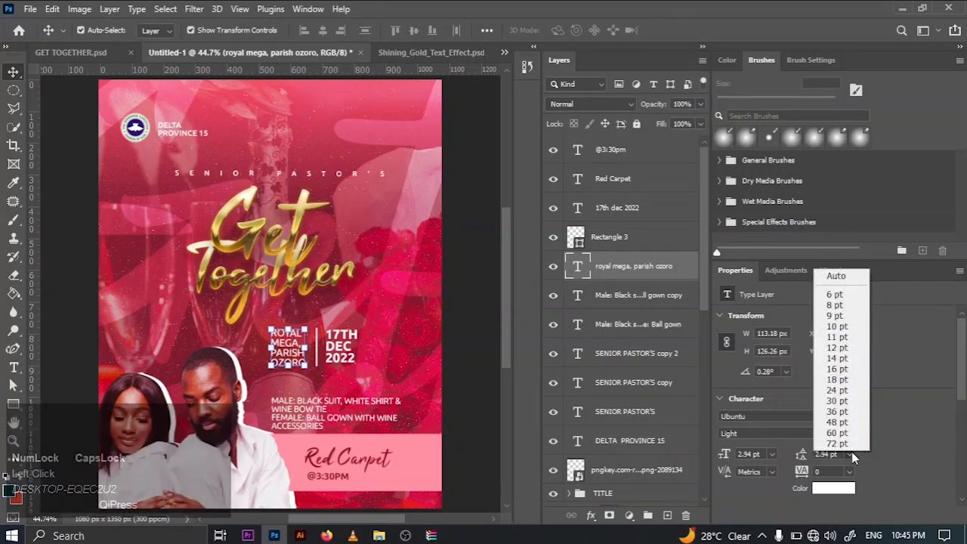
click(462, 367)
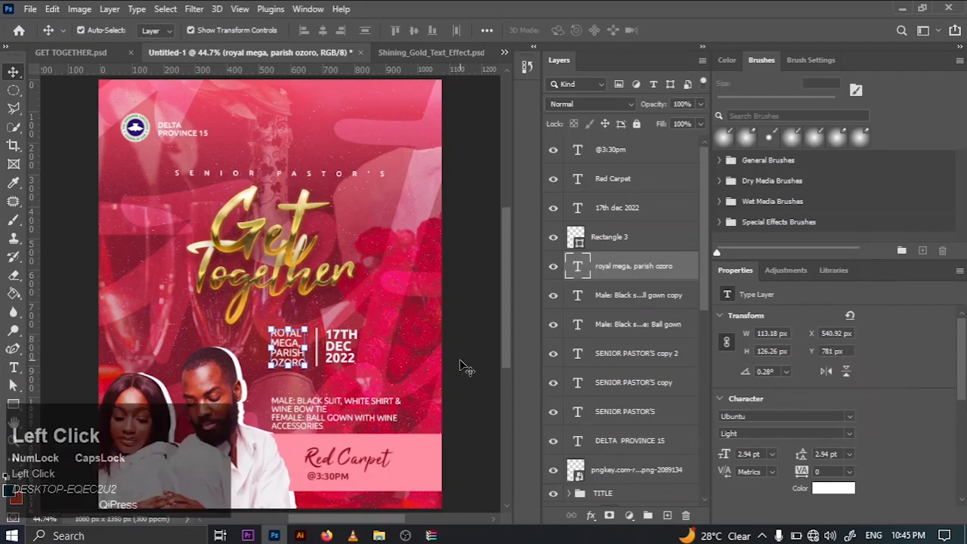
Step: Duplicate the DRESS CODE text layer within GET TOGETHER.psd and clear the selection
click(55, 57)
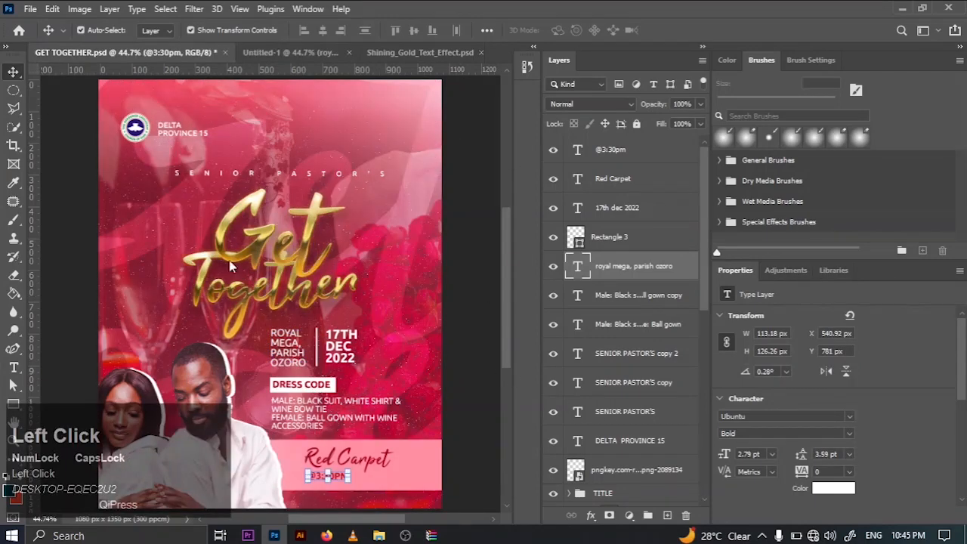
ctrl+click(338, 391)
key(ctrl+j)
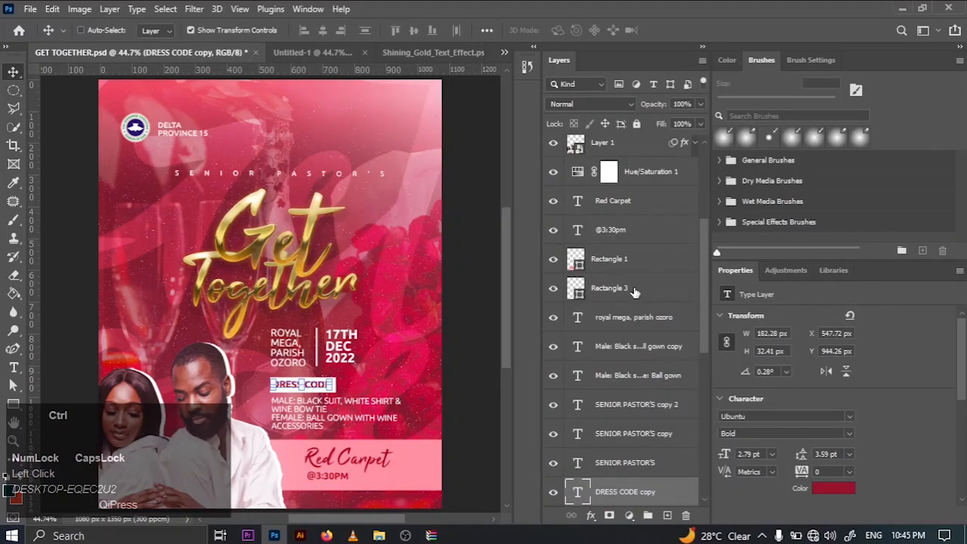
click(640, 293)
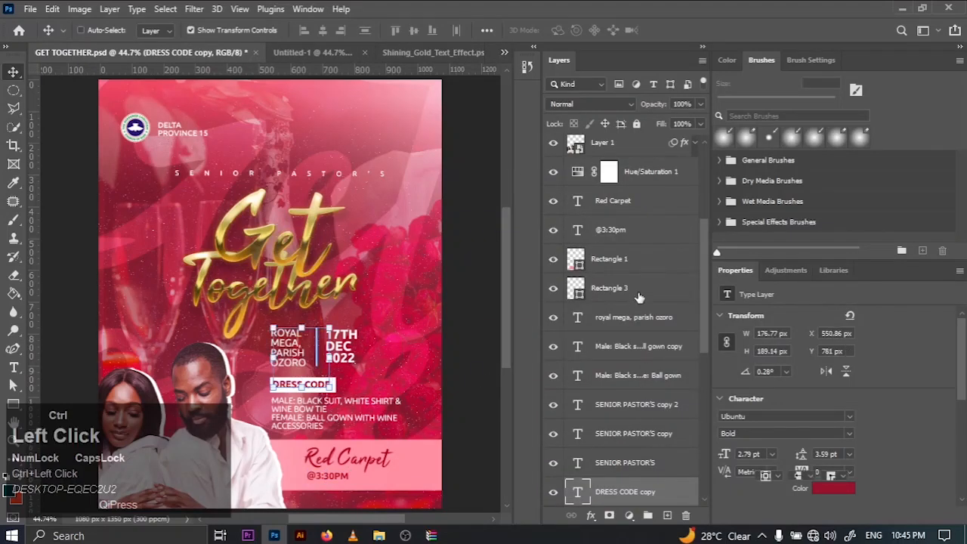
ctrl+click(640, 270)
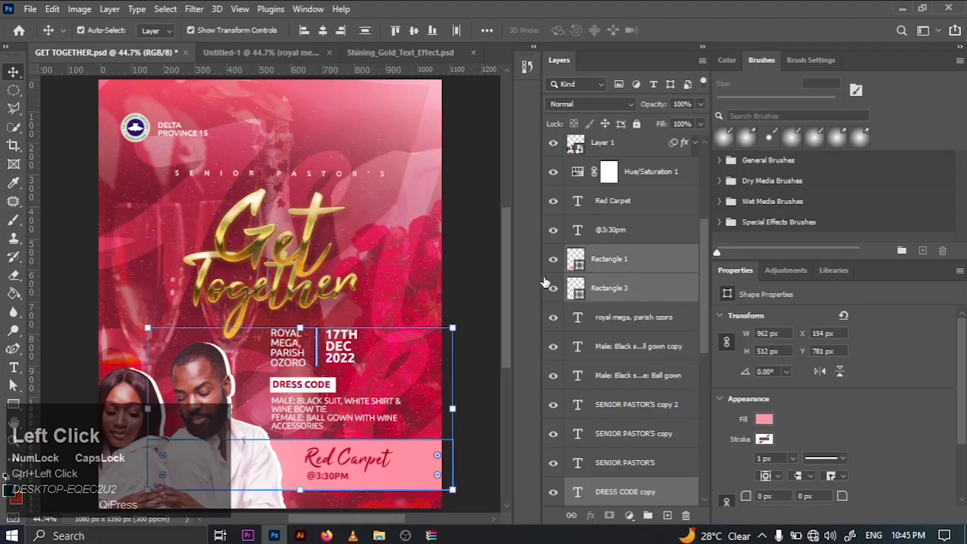
click(473, 302)
Step: Duplicate the DRESS CODE text and its white Rectangle 2 from GET TOGETHER.psd into Untitled-1 and switch there
scroll(658, 408, down, 4)
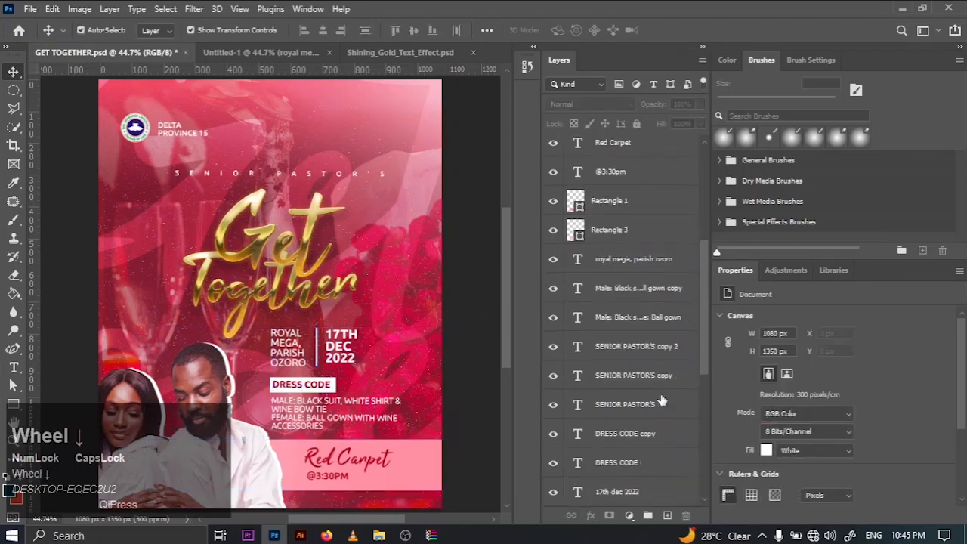
scroll(650, 440, down, 2)
click(651, 376)
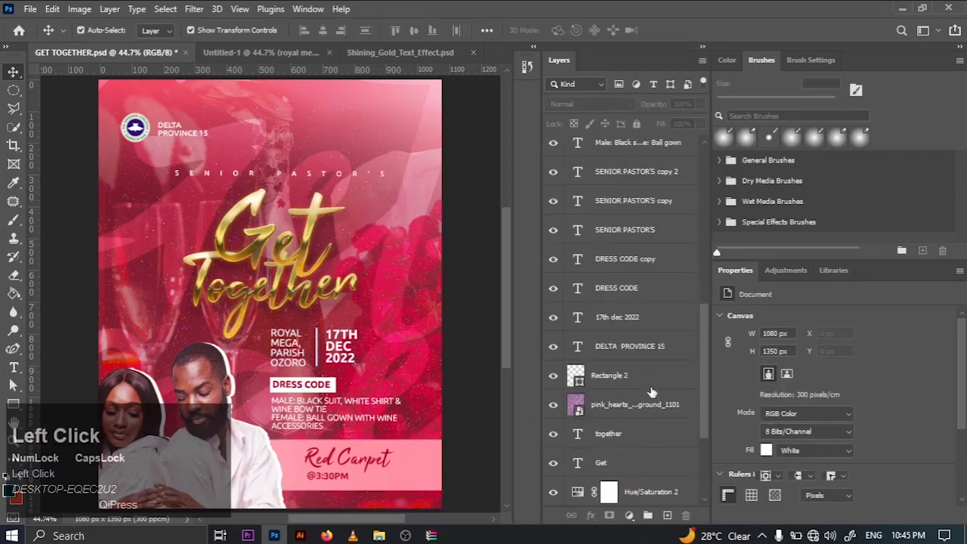
ctrl+click(642, 288)
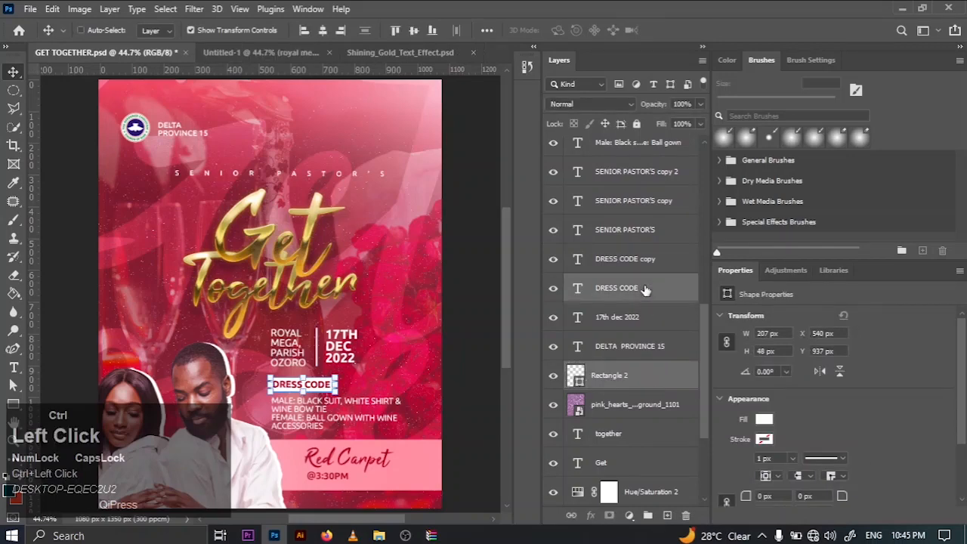
right_click(645, 288)
click(695, 73)
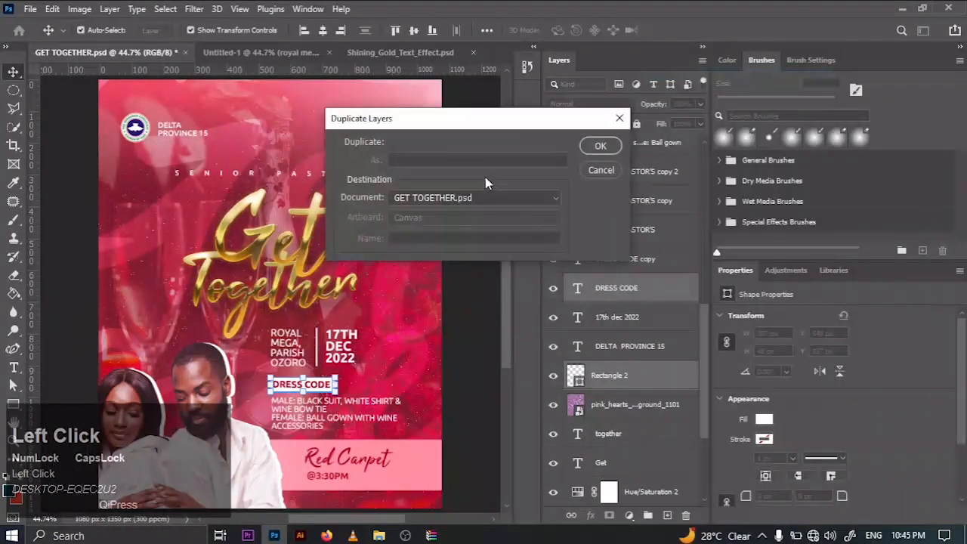
click(469, 198)
click(429, 222)
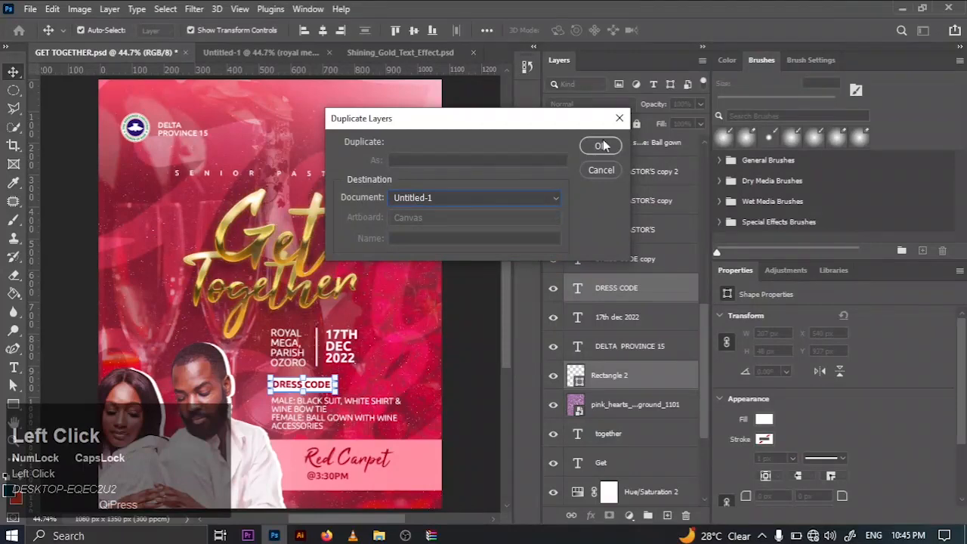
click(601, 145)
click(249, 52)
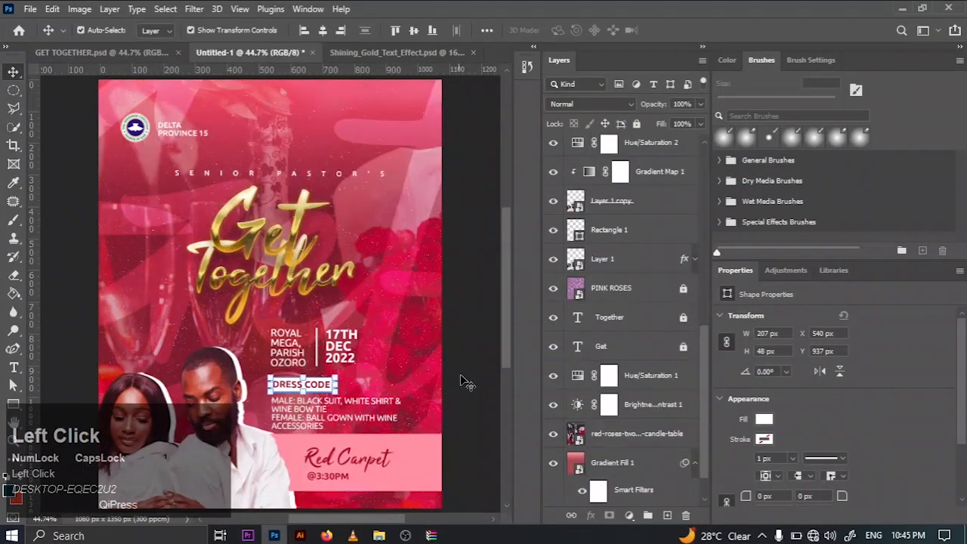
Step: Duplicate the DRESS CODE text layer within Untitled-1 and clear the selection
click(334, 387)
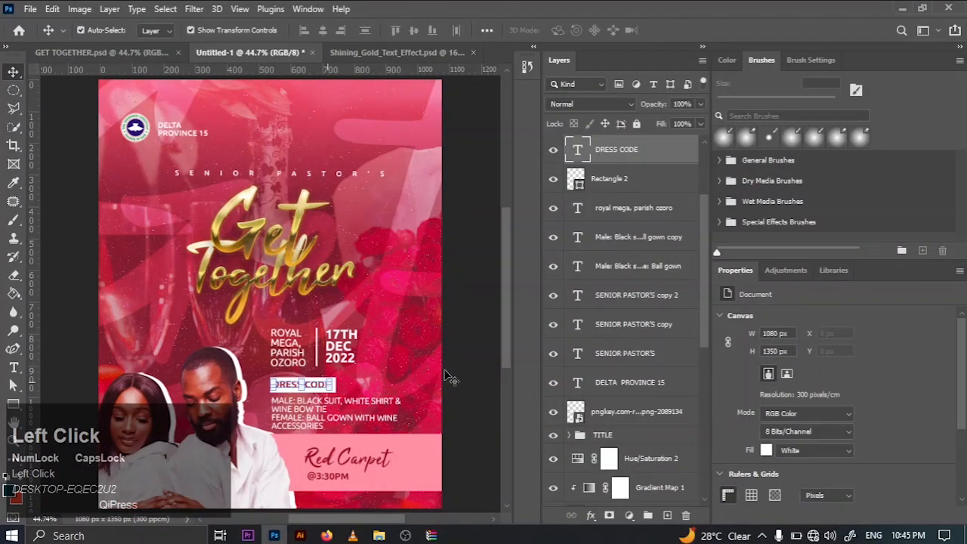
key(ctrl+j)
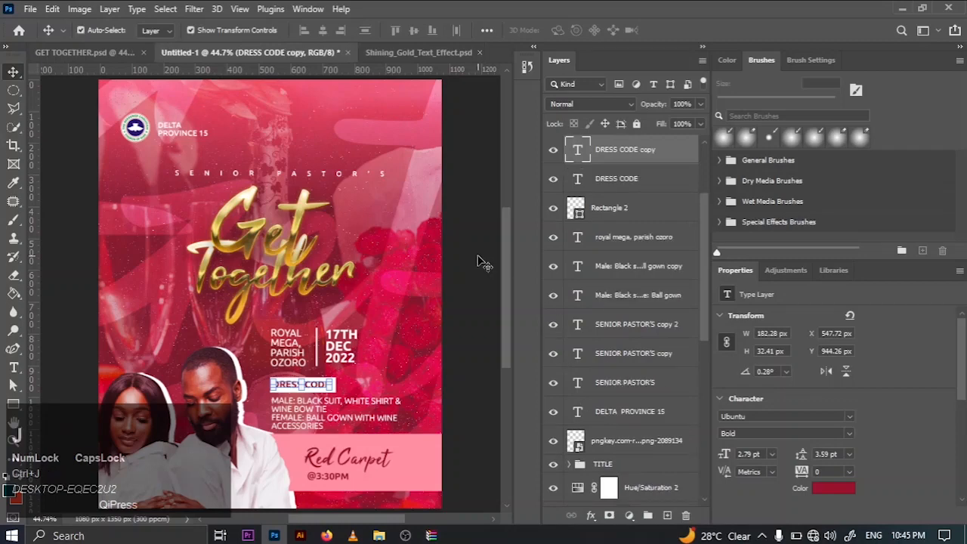
click(477, 258)
scroll(311, 239, down, 2)
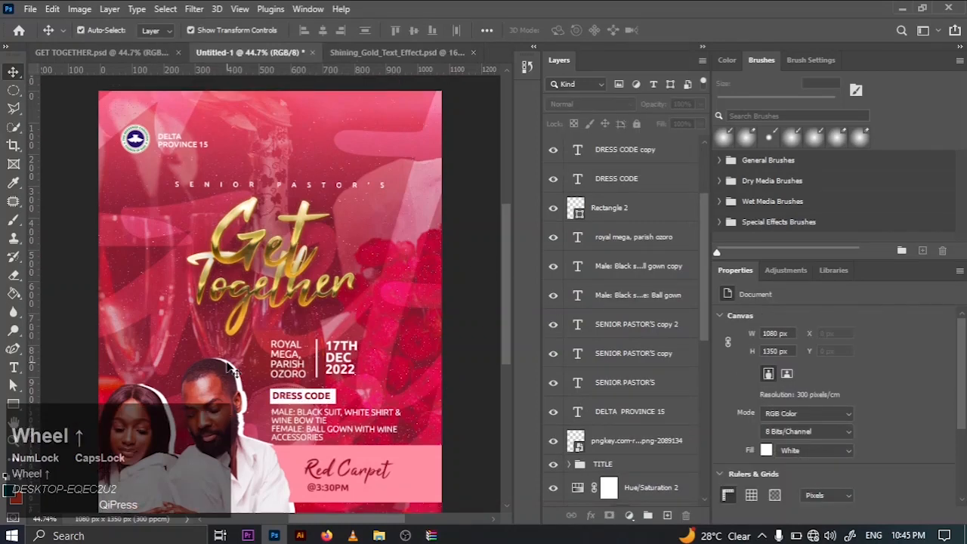
Step: Examine the full character settings of the 17th dec 2022 text in GET TOGETHER.psd and deselect it
click(128, 54)
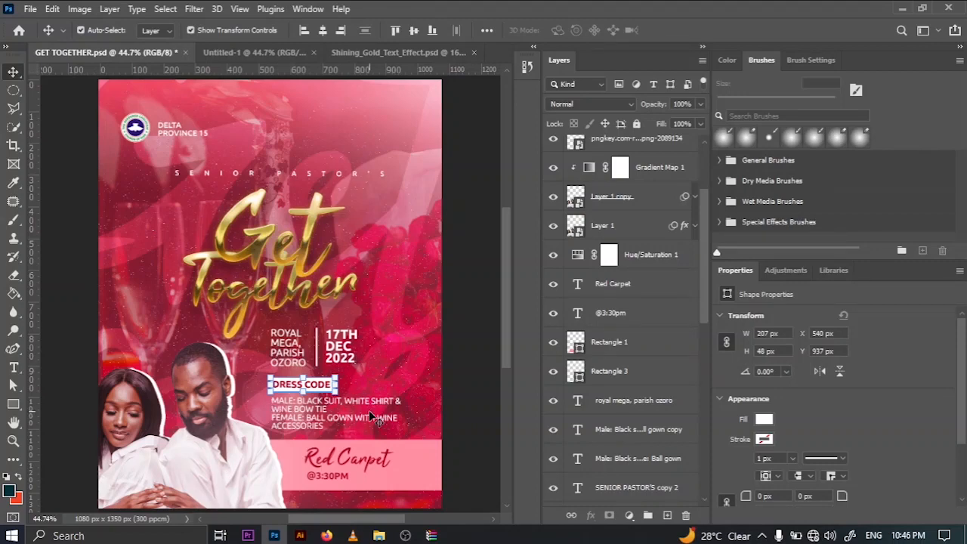
click(392, 352)
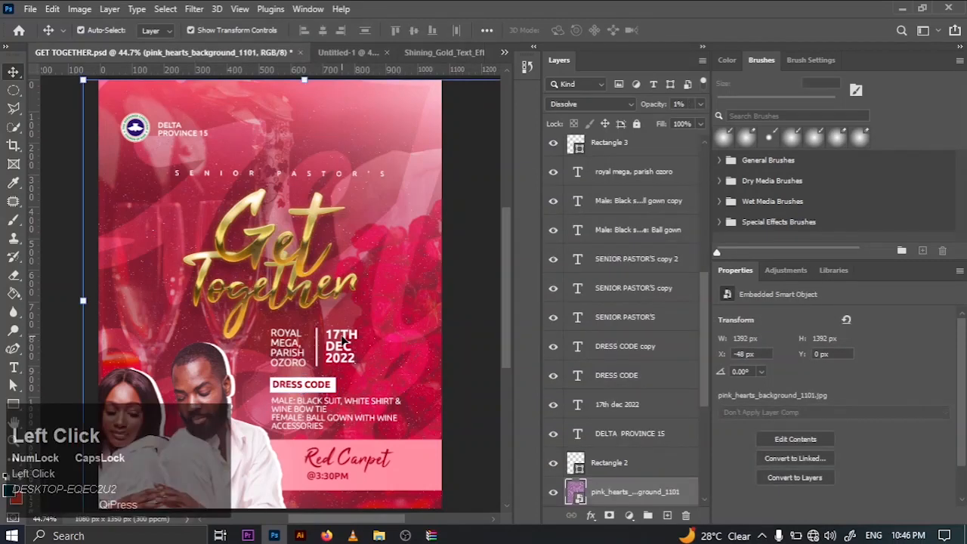
click(344, 342)
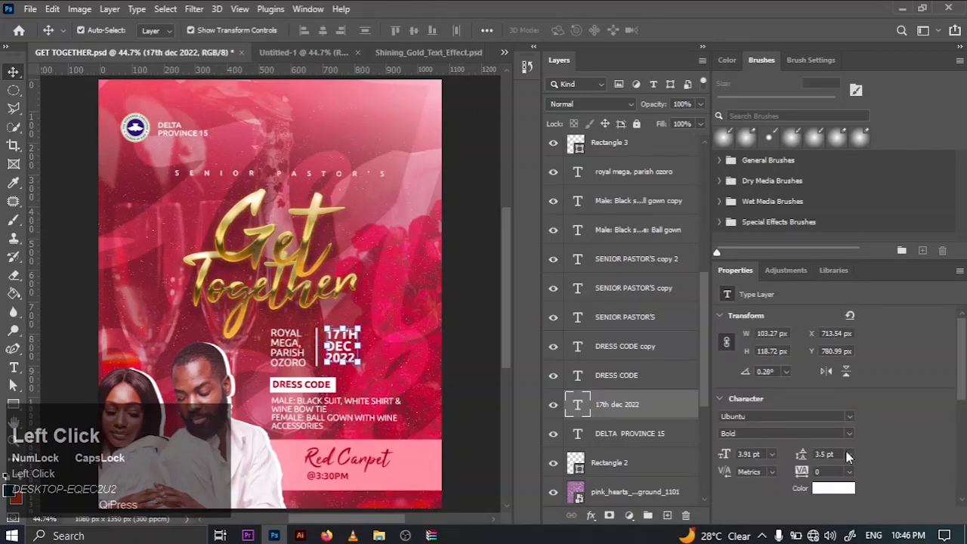
scroll(846, 451, down, 1)
scroll(847, 457, up, 1)
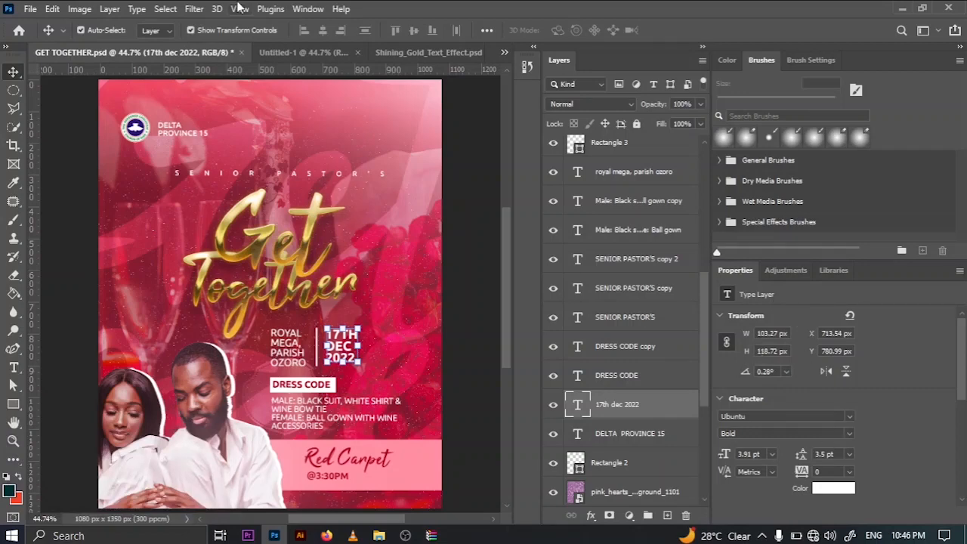
click(304, 9)
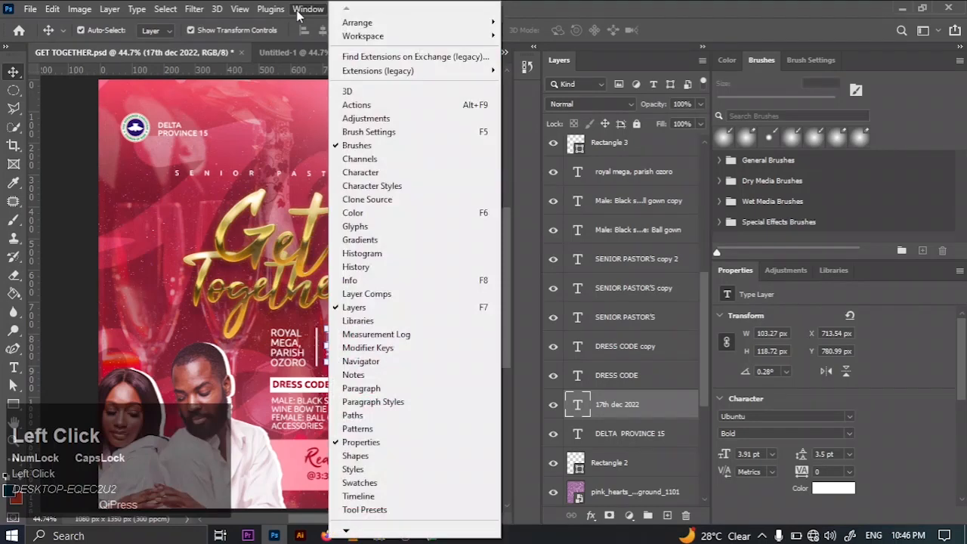
click(370, 172)
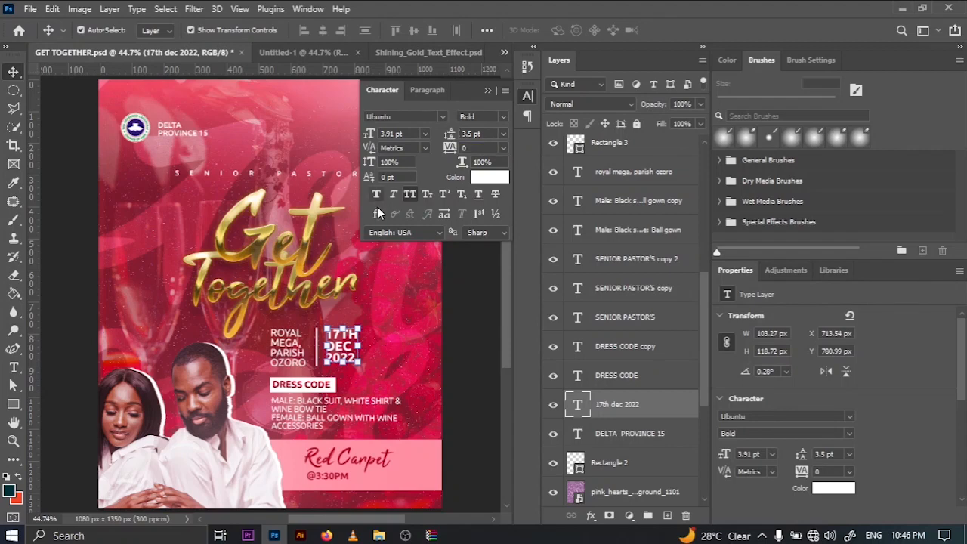
click(453, 348)
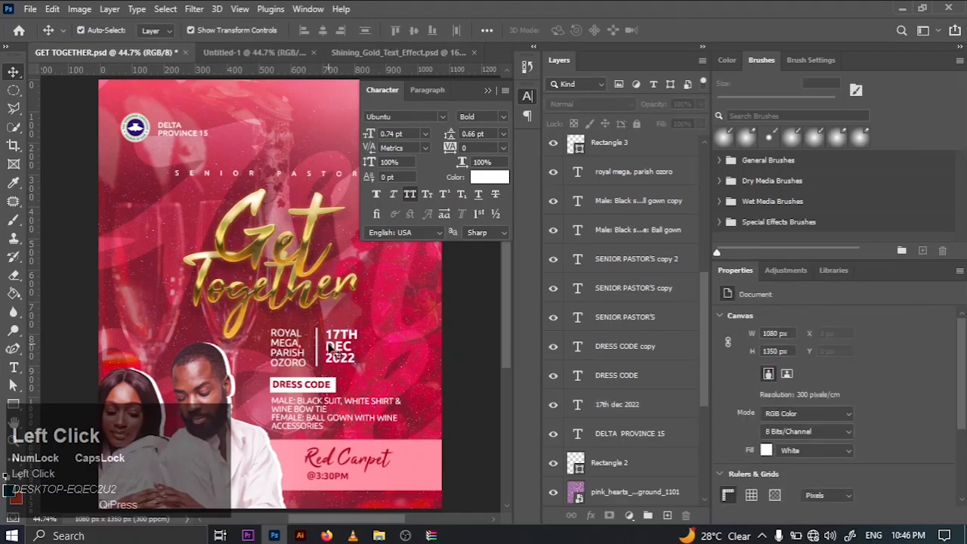
Step: Examine the character settings of the dress-code description text, deselect it and hide the character settings
click(352, 417)
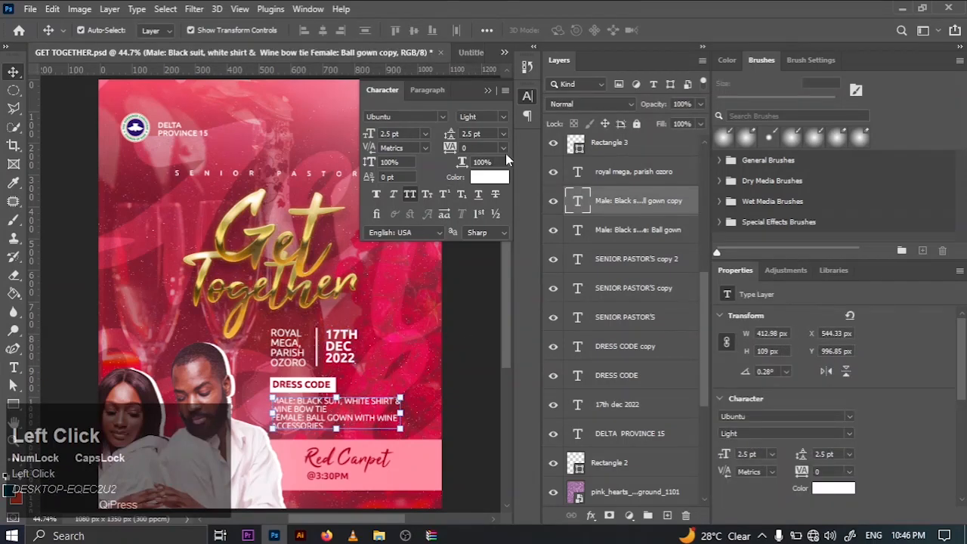
click(459, 273)
click(487, 91)
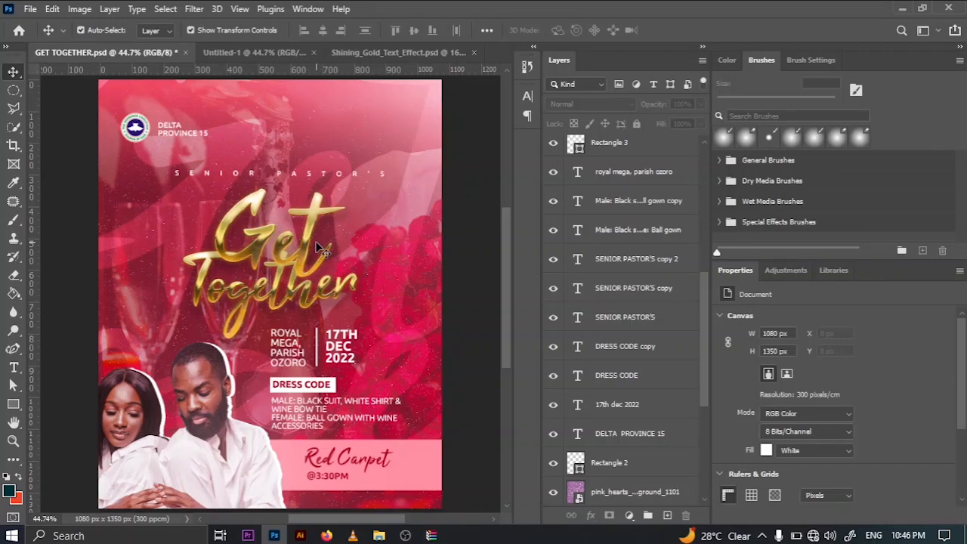
Step: View the gold Together lettering in Shining_Gold_Text_Effect.psd and switch to Untitled-1
click(442, 53)
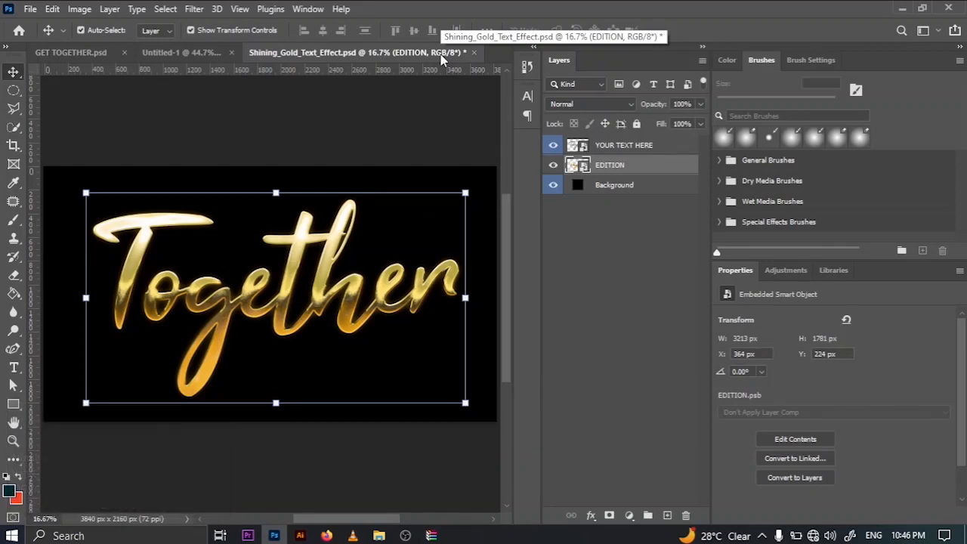
click(150, 52)
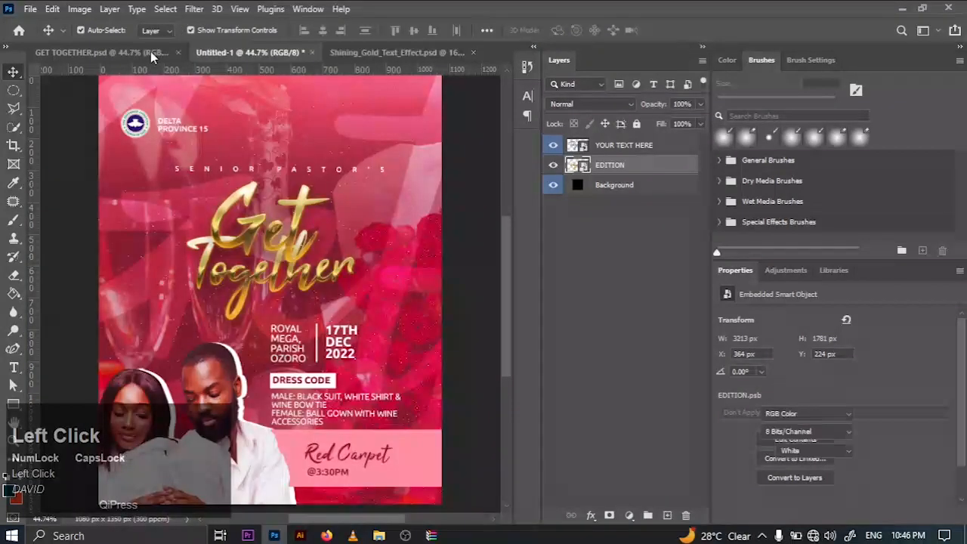